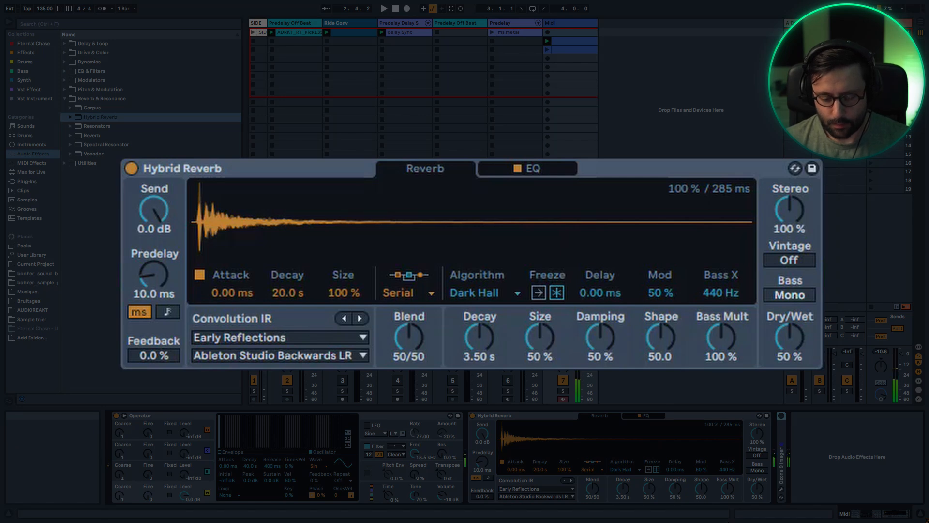
Try Hybrid Reverb at 100 % Dry/Wet with Send lowered to -11 dB, and bring Dry/Wet down to 31 %
drag(790, 339, 790, 309)
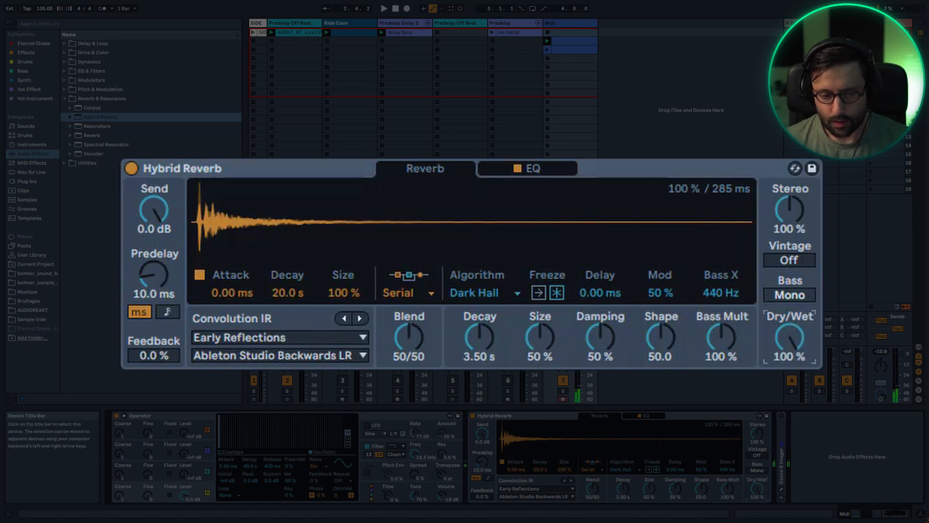
drag(145, 208, 145, 227)
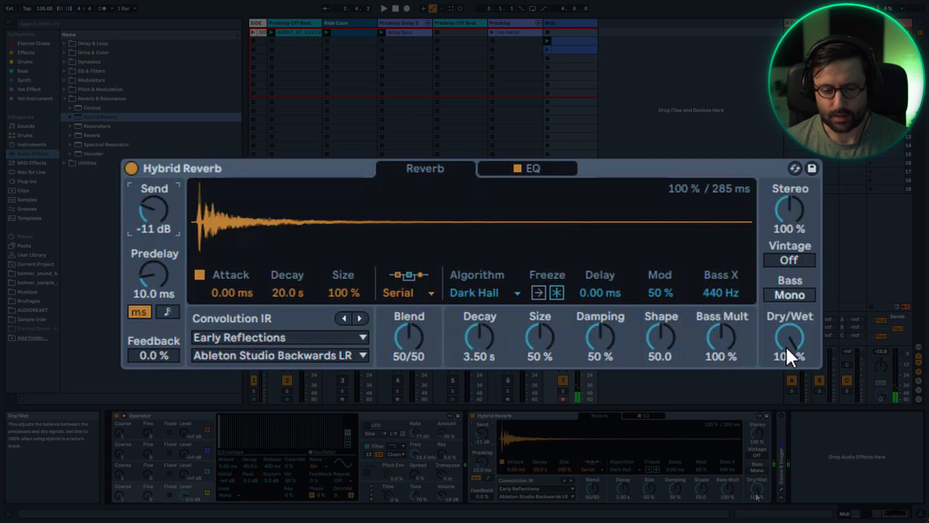
drag(788, 347, 788, 372)
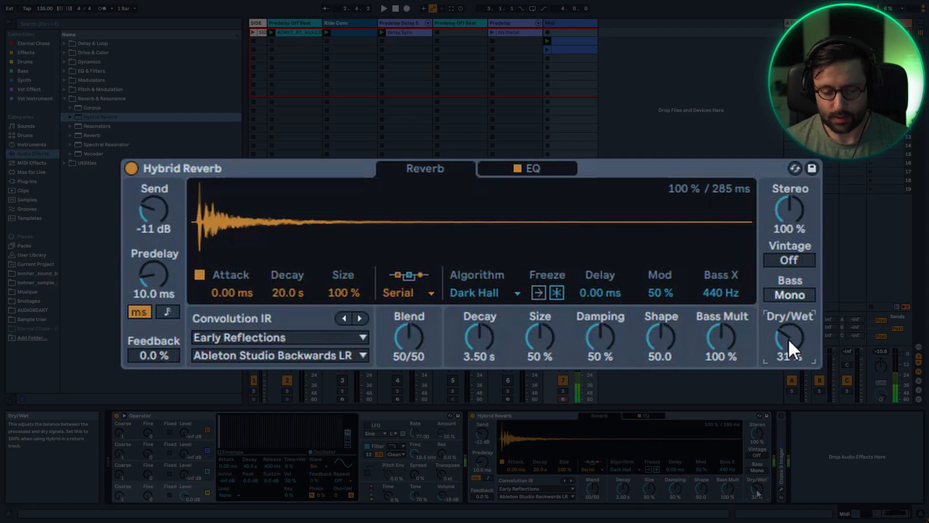
Try several Hybrid Reverb Send levels from 0.0 dB down to -5.5 dB, ending at -1.4 dB with Dry/Wet at 33 %
drag(163, 225, 163, 202)
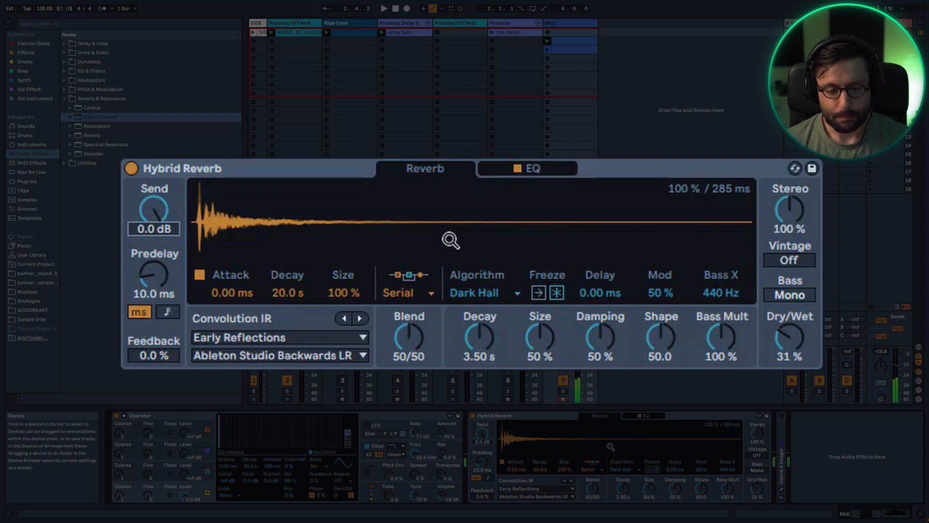
drag(148, 208, 148, 217)
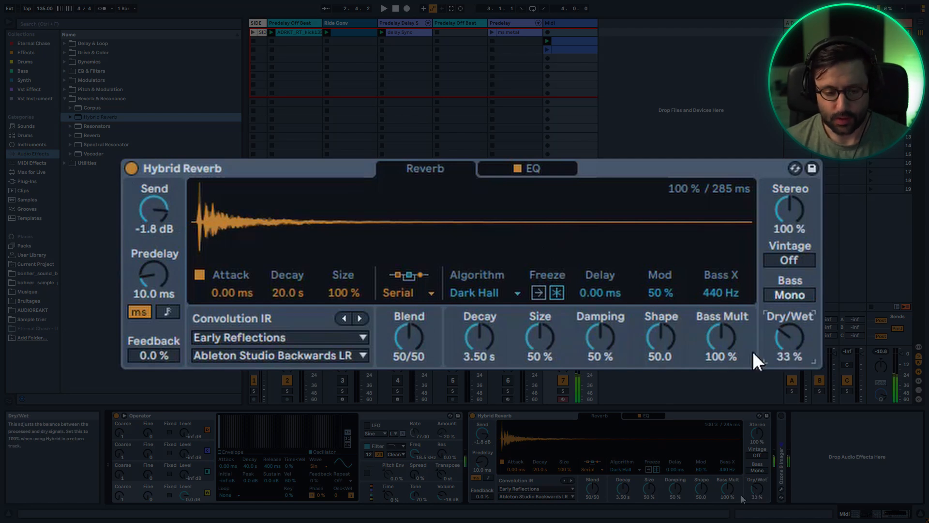
drag(170, 233, 169, 250)
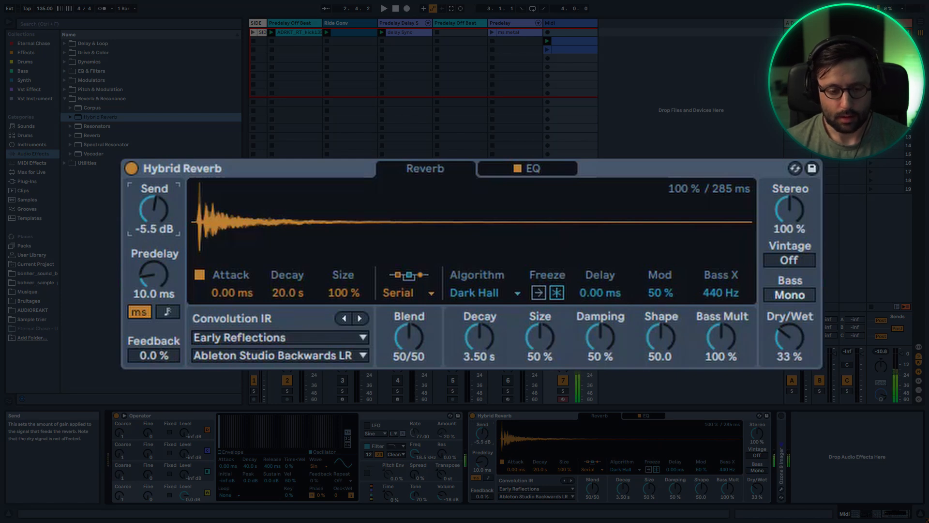
drag(167, 220, 167, 210)
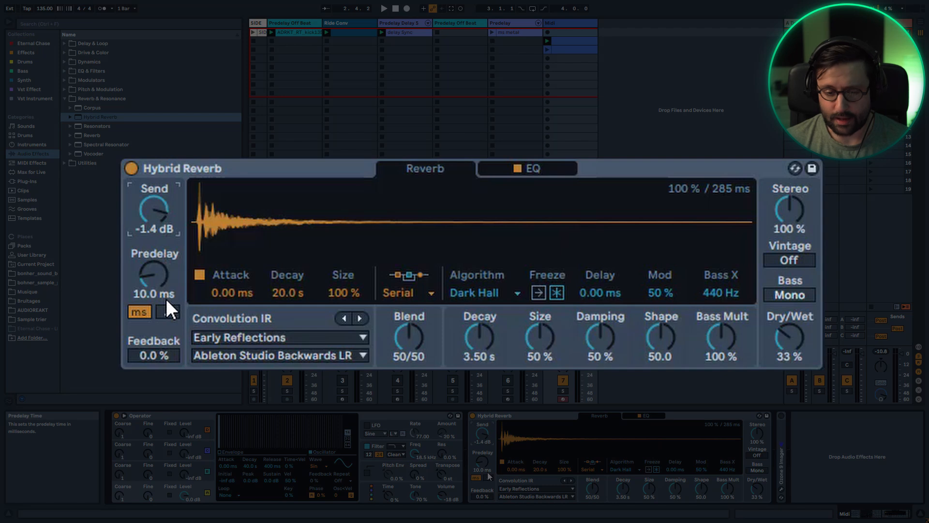
Raise Hybrid Reverb's Predelay to 539 ms and set Dry/Wet to 52 %
drag(152, 288, 151, 319)
drag(153, 280, 153, 229)
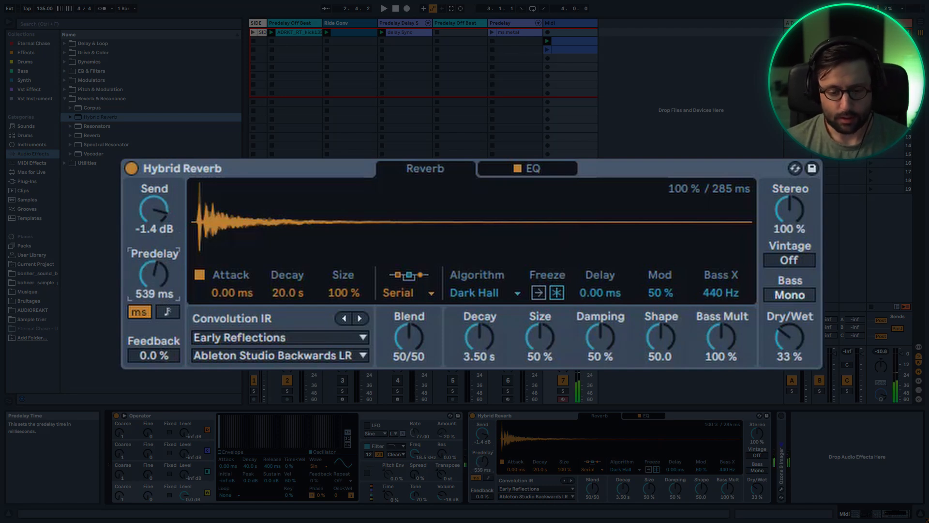
drag(780, 357, 780, 338)
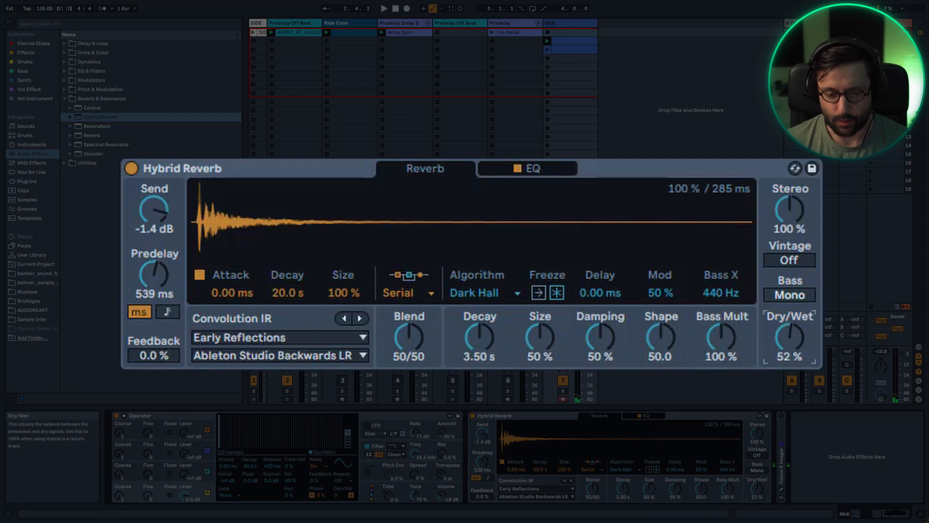
Reduce the Predelay to 0.00 ms and switch it to tempo-synced mode at 2/16
drag(152, 274, 152, 319)
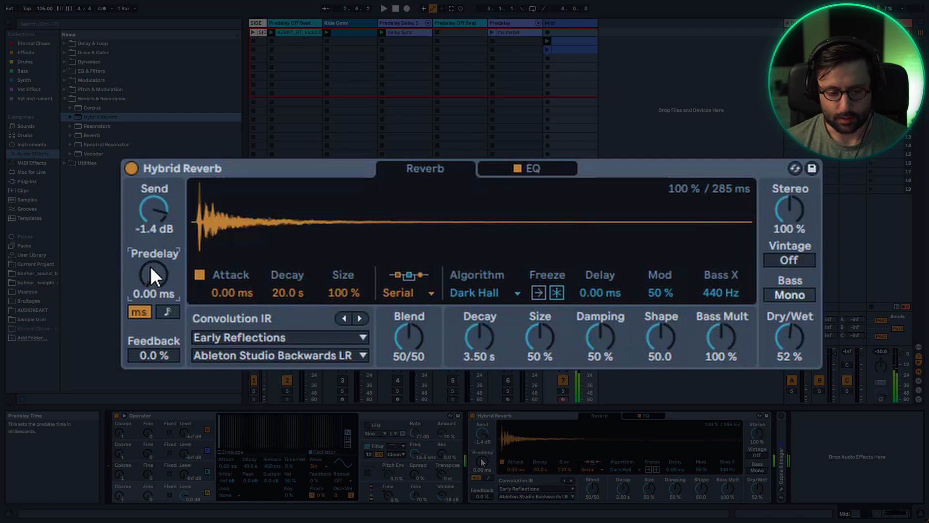
click(168, 312)
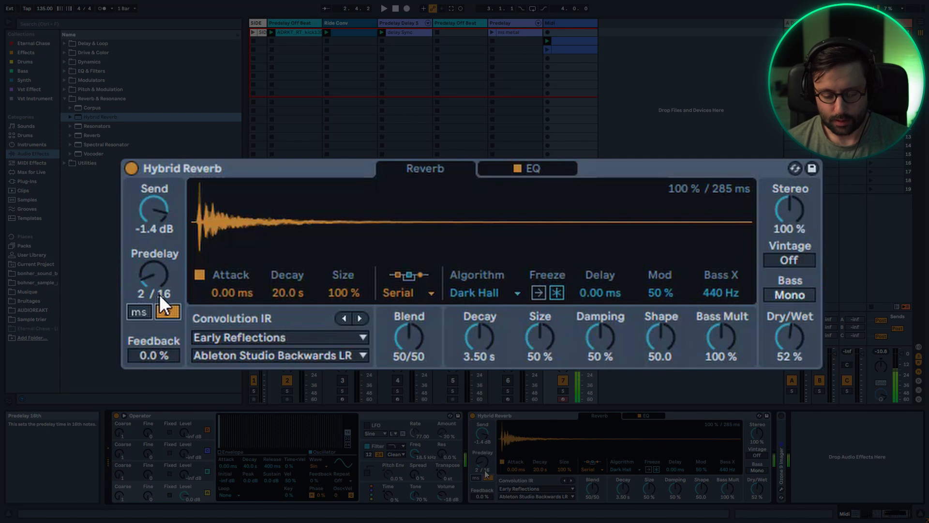
mouse_move(158, 294)
mouse_down()
mouse_move(159, 280)
mouse_move(159, 295)
mouse_up()
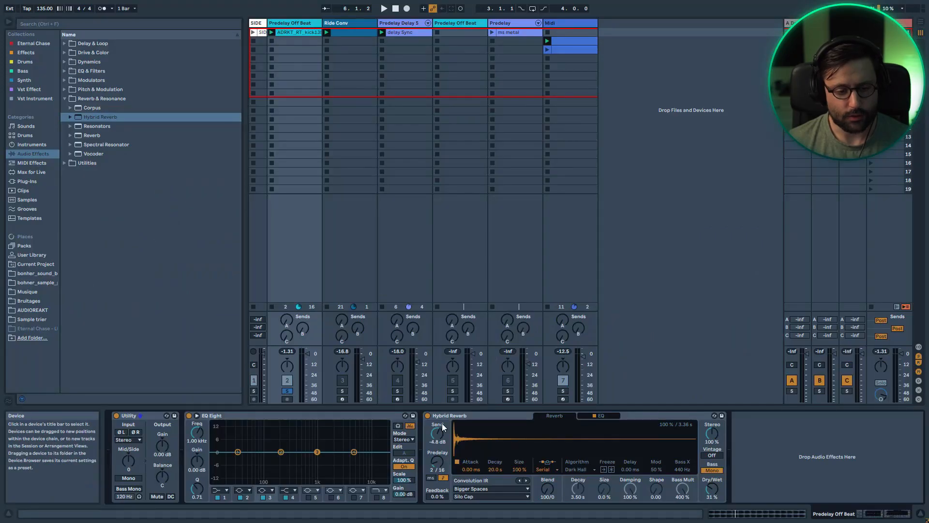
Compare the Predelay Off Beat track with Hybrid Reverb bypassed and re-enabled during playback, and stop playback
click(427, 416)
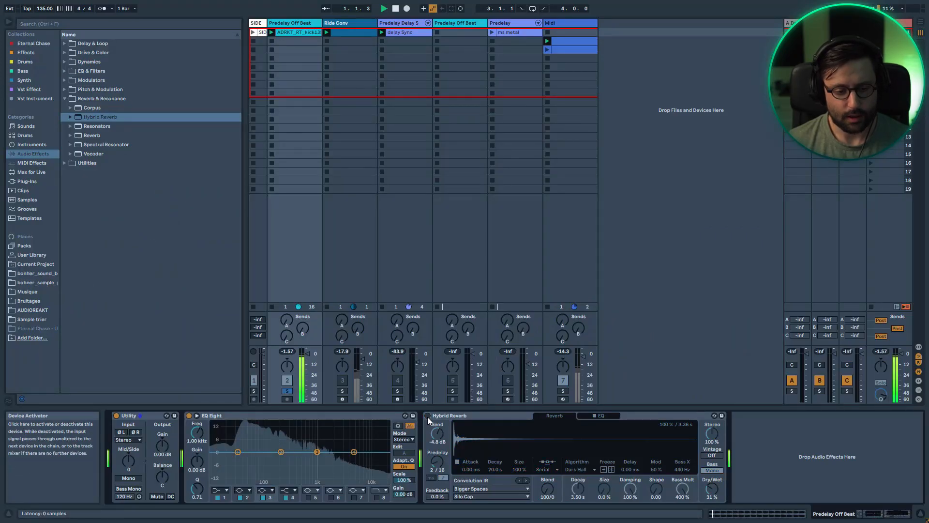
click(426, 416)
key(space)
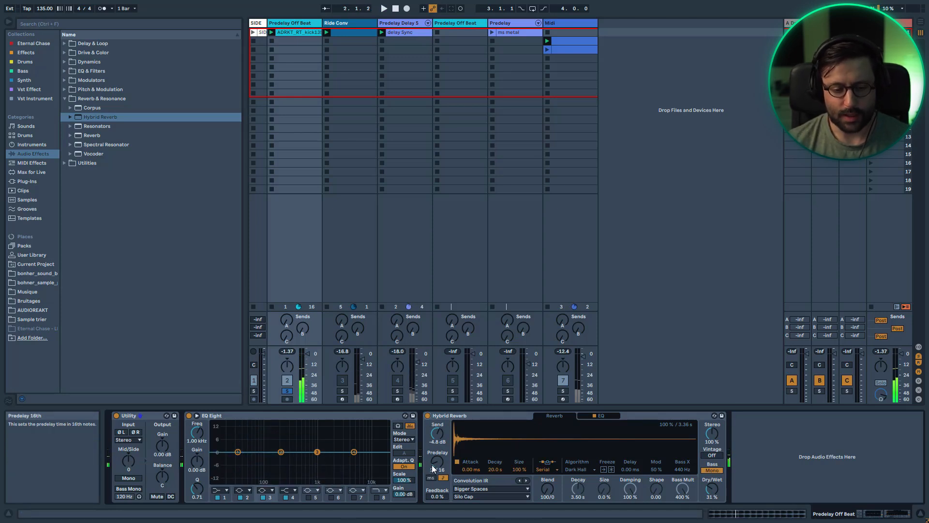
Audition the kick track's Hybrid Reverb with Predelay at 1/16, return it to 2/16 and unsolo the track
drag(440, 466, 440, 475)
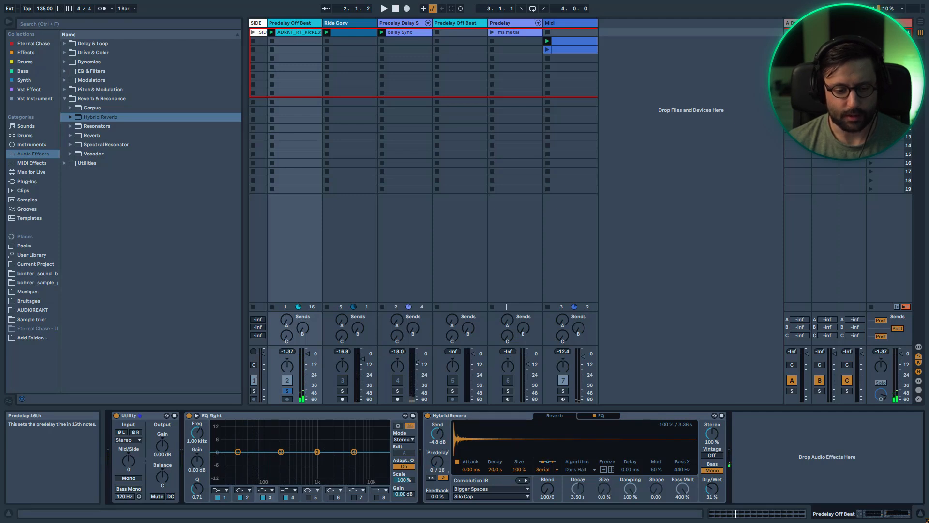
key(space)
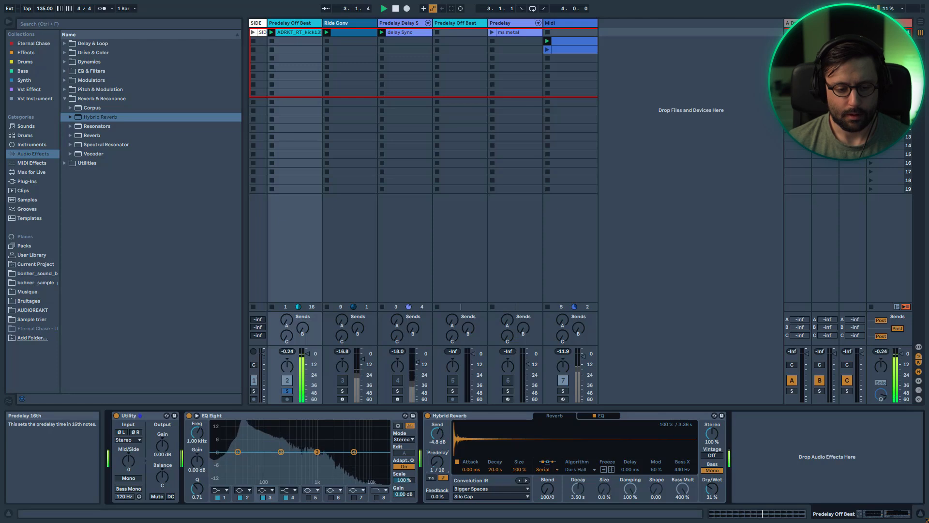
drag(440, 469, 439, 461)
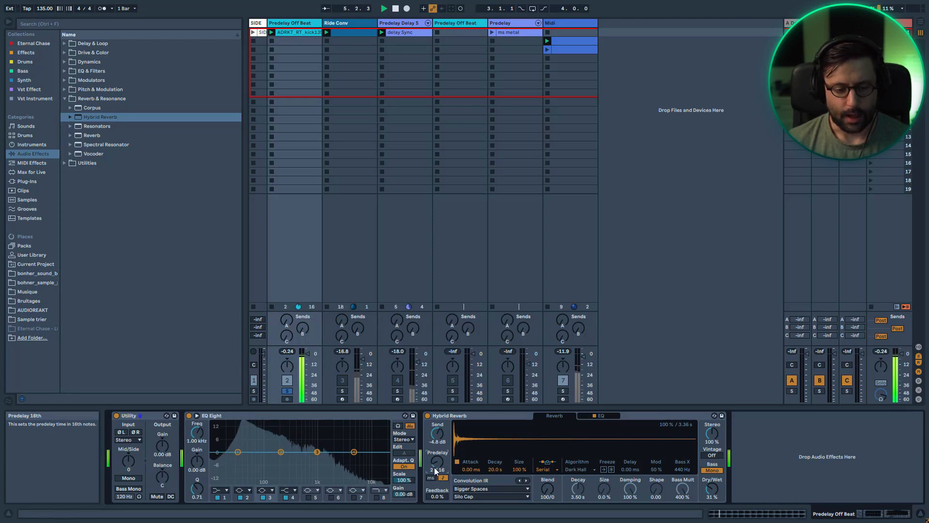
click(286, 391)
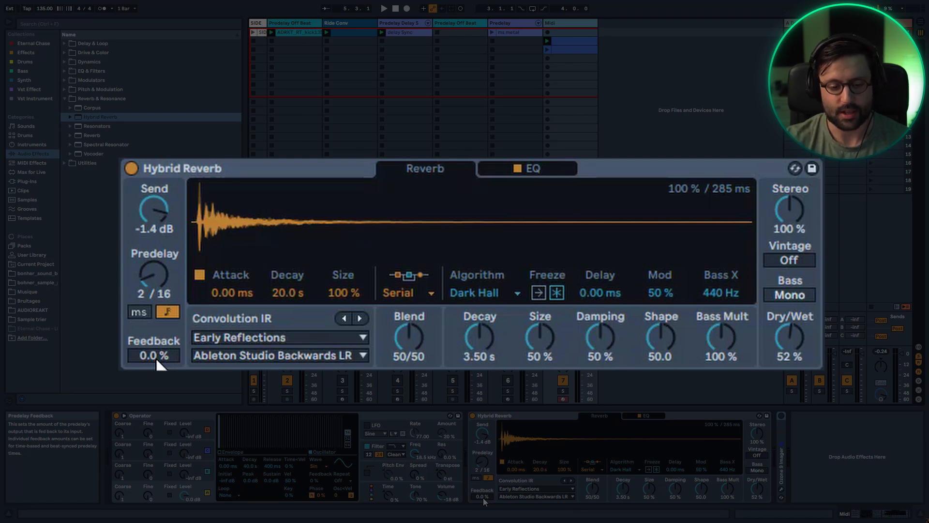
Set the tempo-synced Predelay's Feedback to 75 % and switch the Predelay to milliseconds
drag(156, 358, 154, 288)
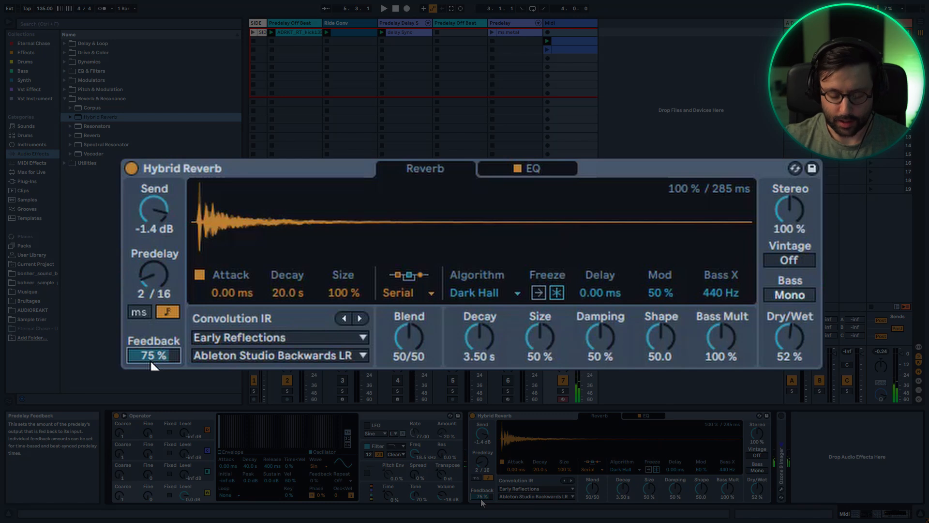
click(139, 311)
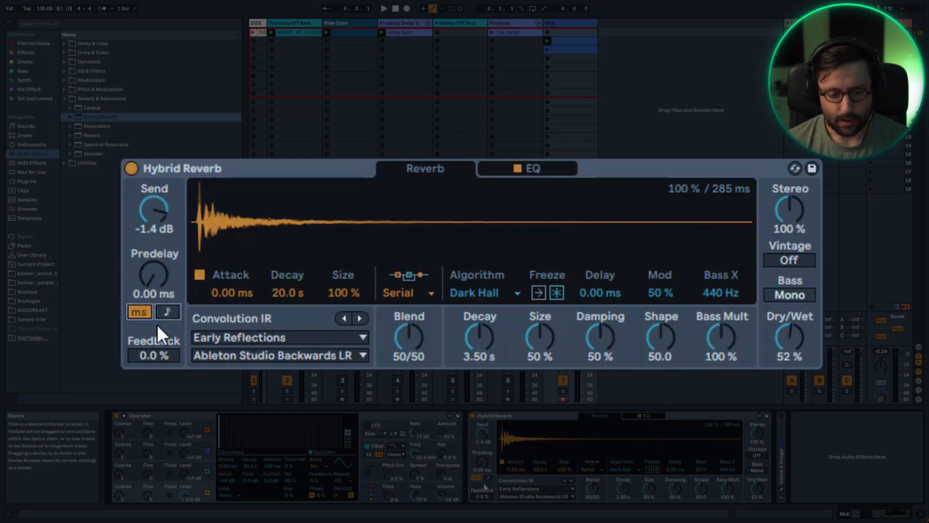
Try a 153 ms Predelay with 71 % Feedback, and lower the Predelay to 10.3 ms
drag(152, 291, 152, 276)
drag(145, 351, 146, 317)
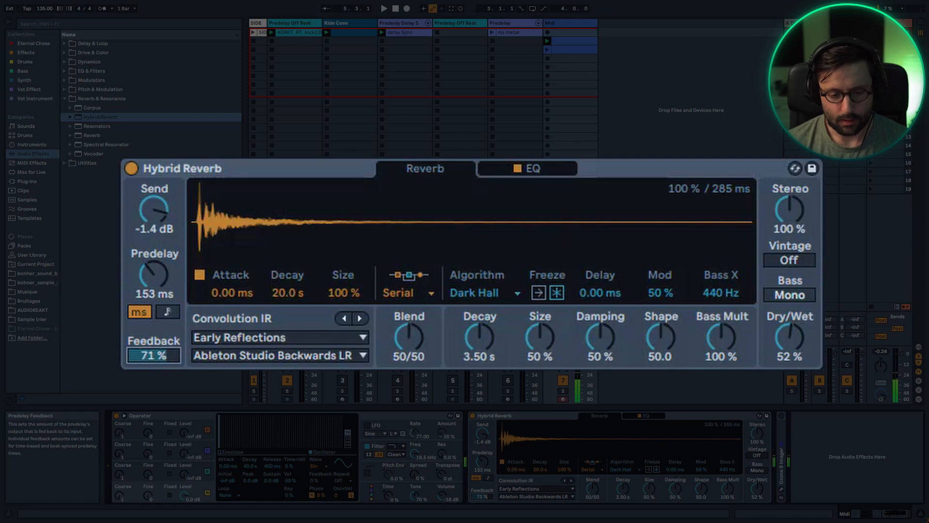
mouse_move(144, 252)
mouse_down()
mouse_move(144, 227)
mouse_move(144, 262)
mouse_up()
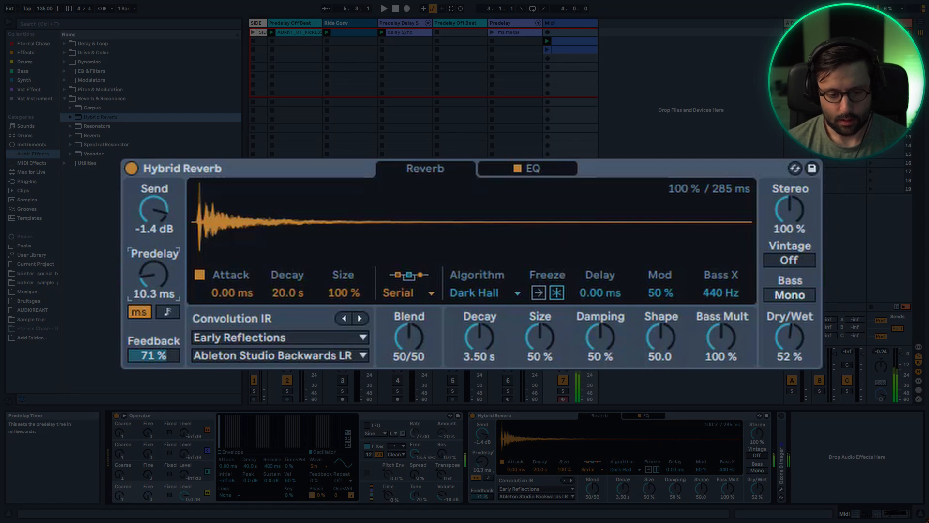
Try a 175 ms Predelay with 95 % Feedback, and reduce the Predelay through 12.0 ms to 3.34 ms
drag(152, 302, 152, 274)
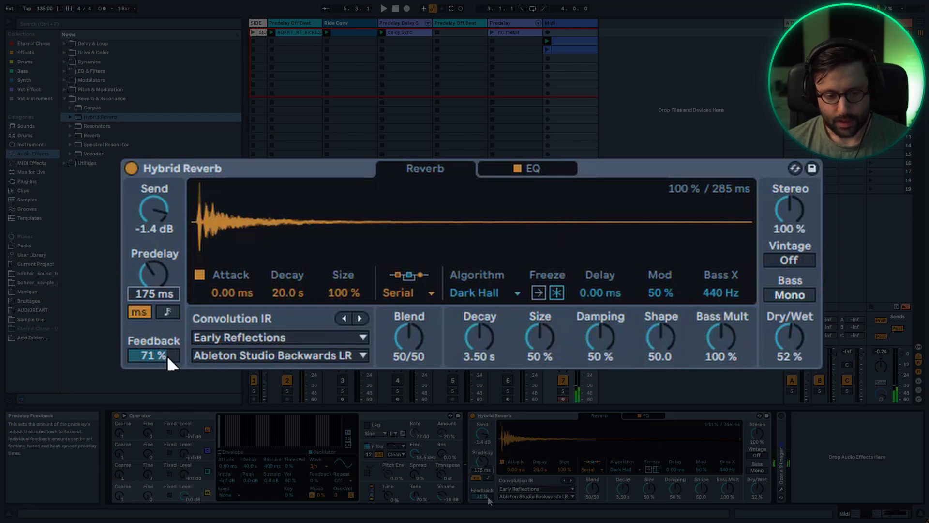
drag(167, 353, 167, 342)
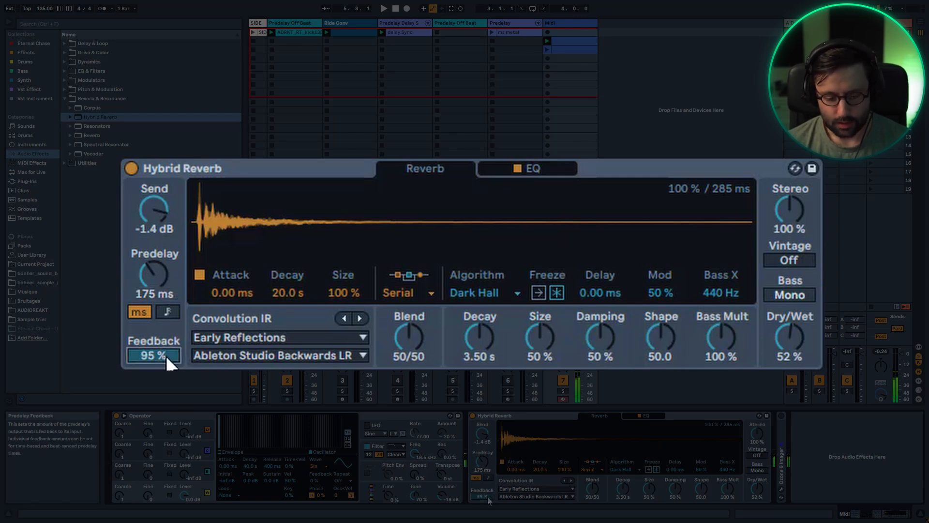
drag(152, 296, 153, 339)
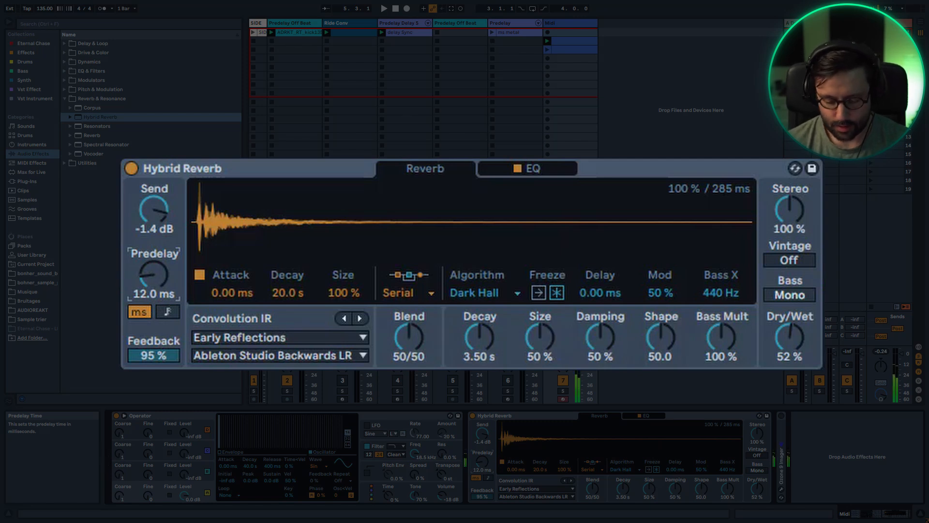
drag(482, 462, 482, 471)
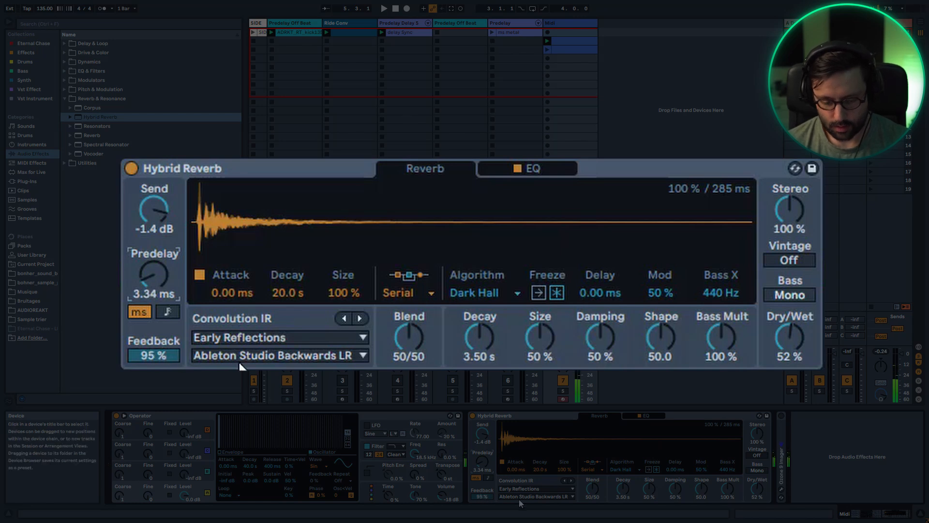
Try a 140 ms Predelay at 100 % Dry/Wet, and restore Feedback to 0.0 % and Dry/Wet to 52 %
drag(779, 341, 780, 310)
drag(159, 289, 156, 271)
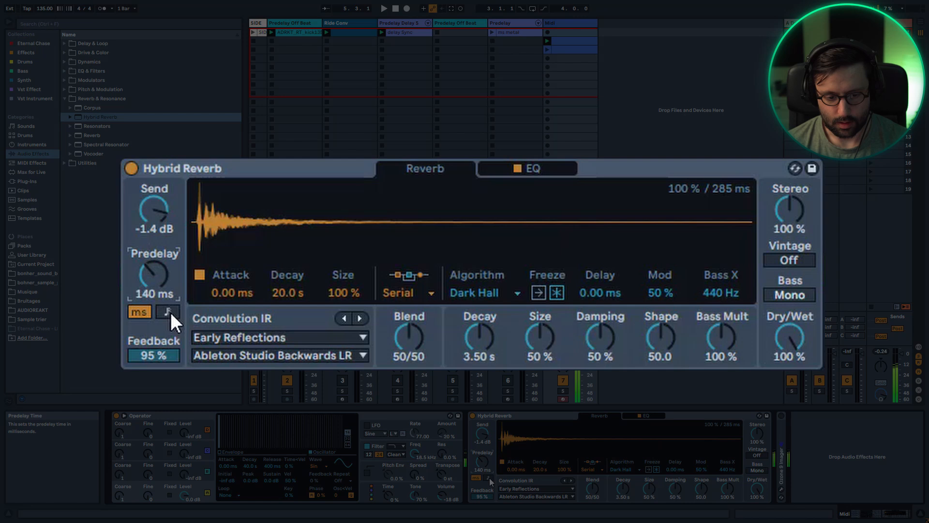
drag(152, 350, 157, 322)
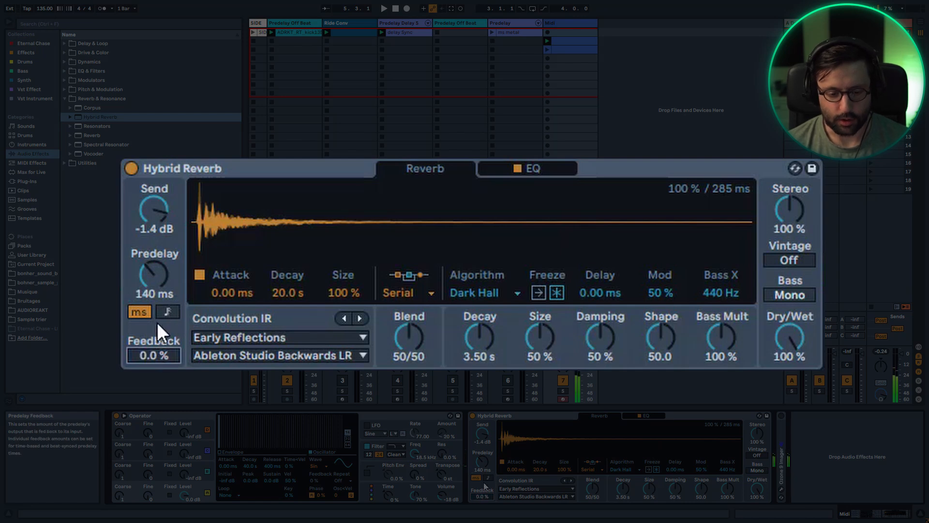
drag(817, 358, 816, 404)
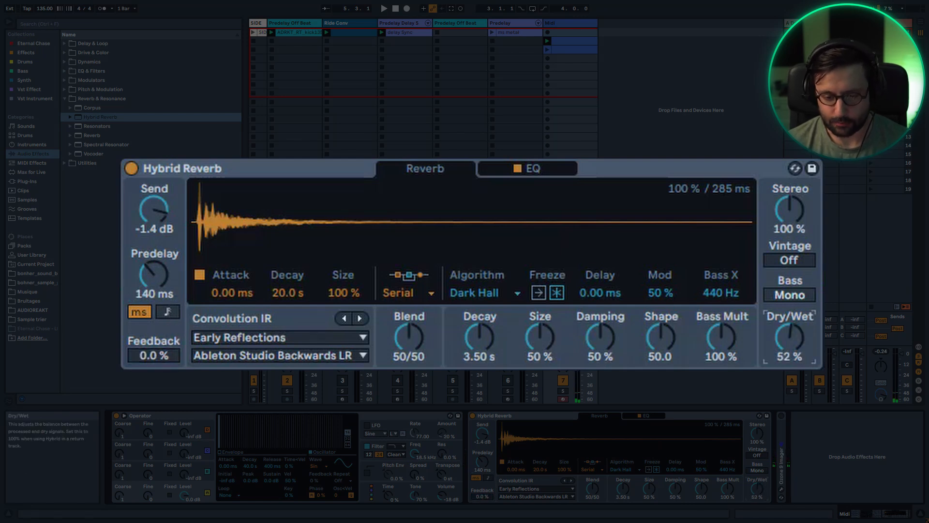
Examine Hybrid Reverb's EQ section and its routing options, keeping the Serial routing
click(534, 167)
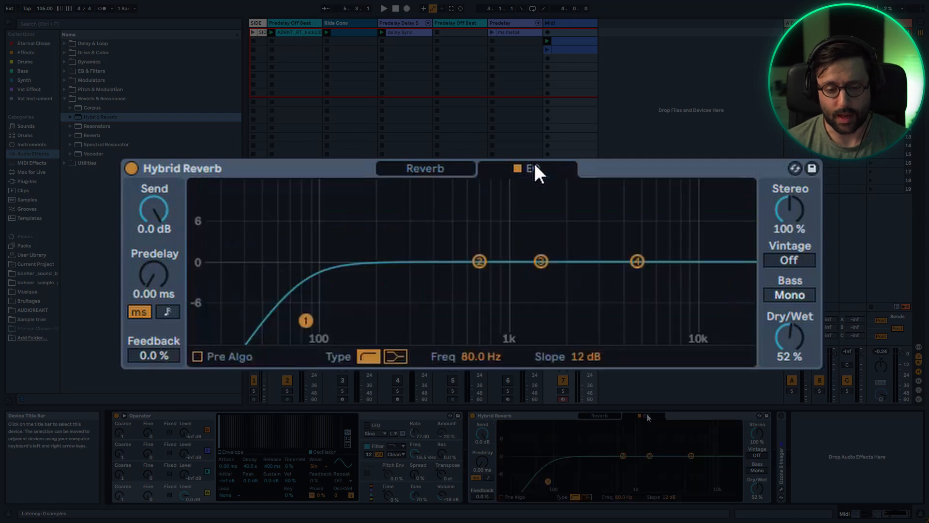
click(449, 169)
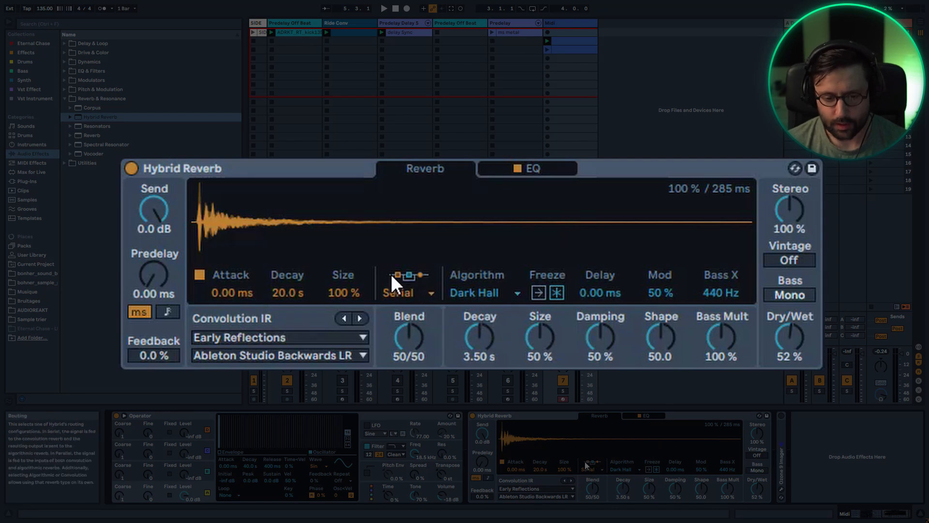
click(399, 289)
click(413, 227)
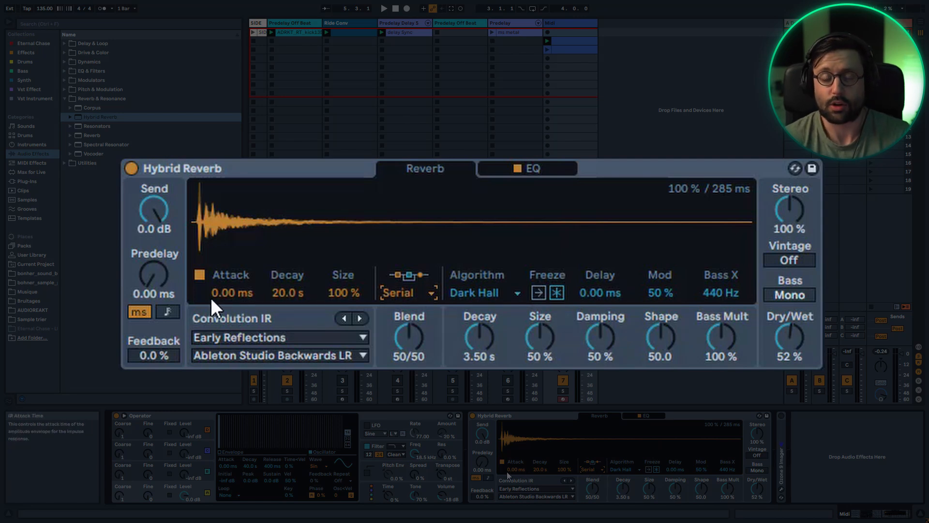
Compare the convolution and algorithm reverbs with Blend at 100/0 and 0/100, and restore it to 50/50
drag(411, 345, 411, 322)
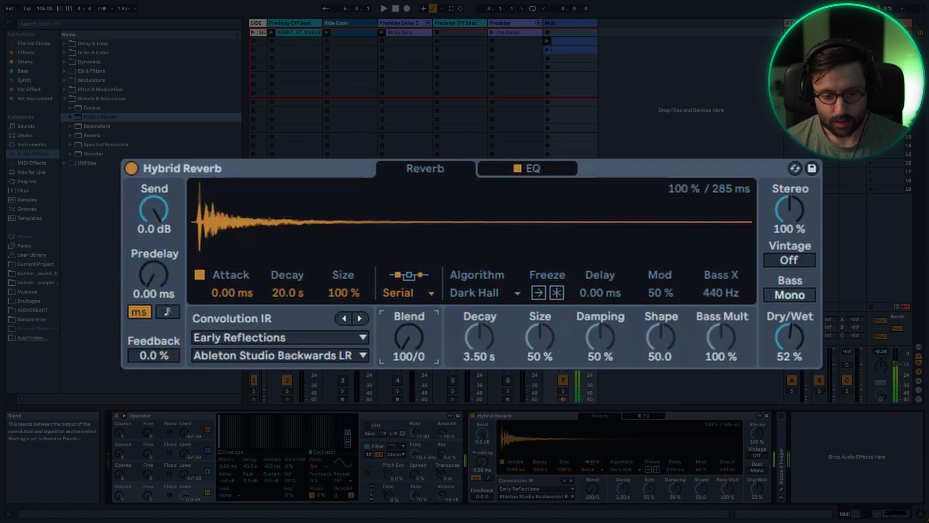
drag(411, 322, 410, 370)
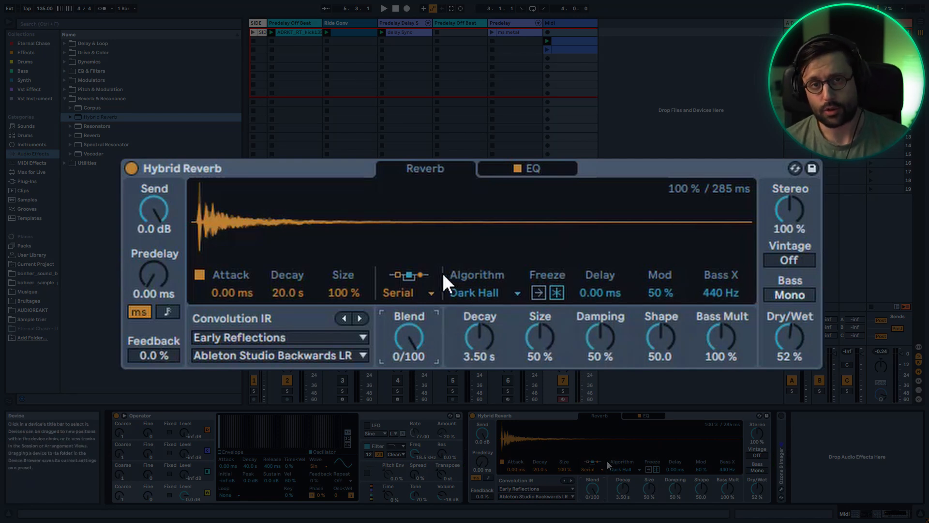
drag(421, 334, 420, 310)
drag(597, 485, 597, 484)
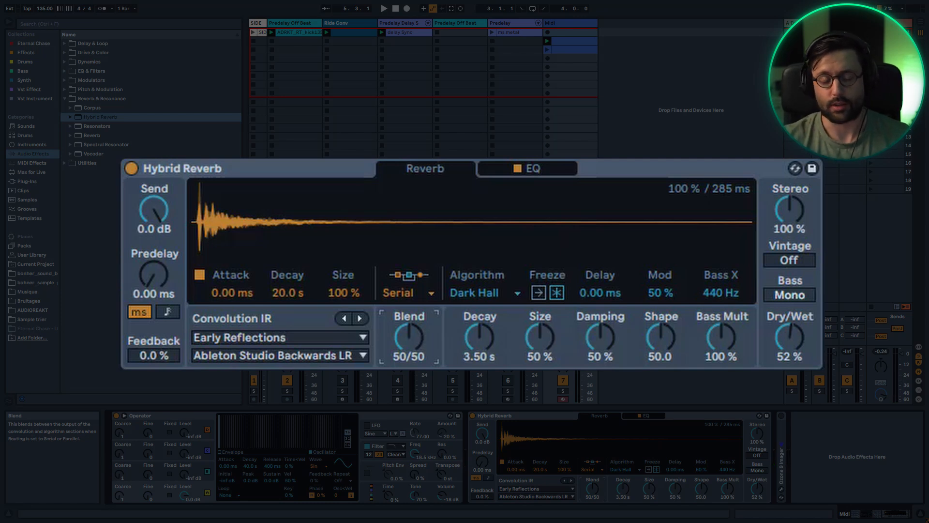
Switch the routing to Parallel and compare the reverbs with Blend at 0/100 and 100/0
click(403, 289)
click(422, 248)
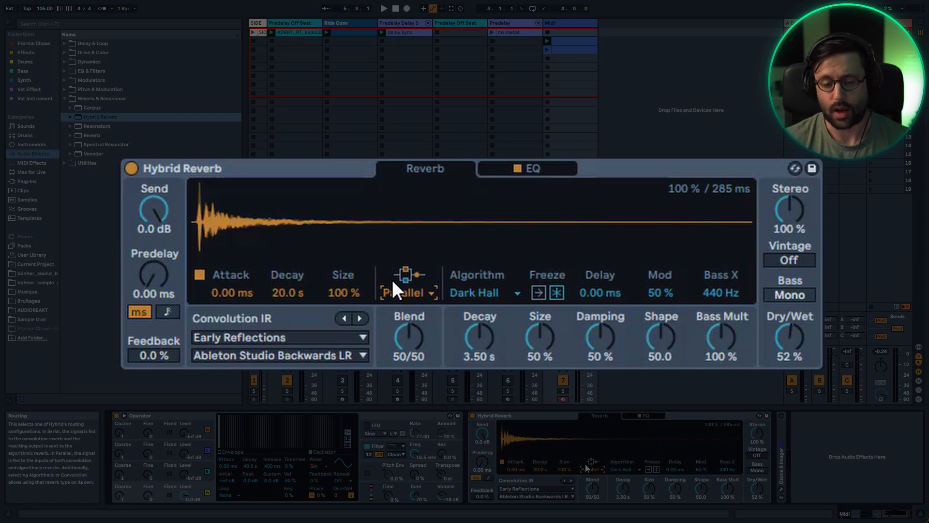
drag(408, 352, 408, 401)
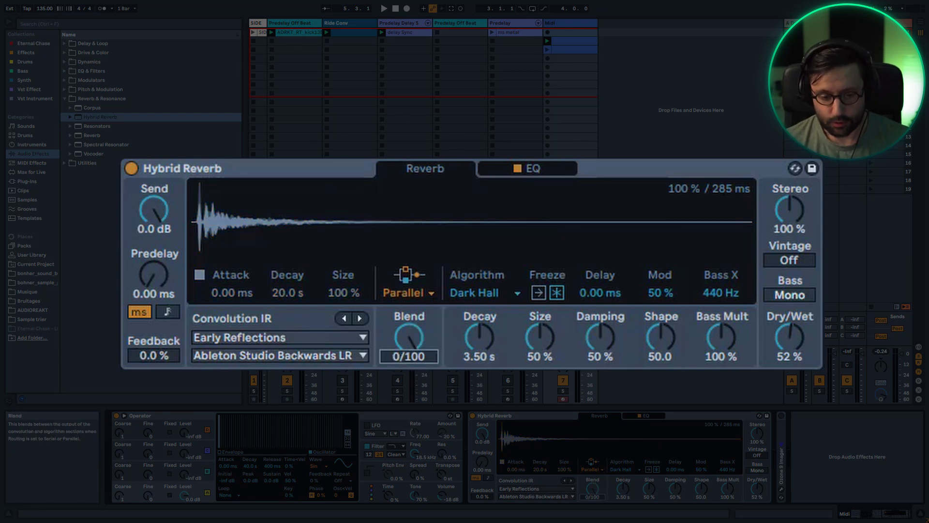
drag(407, 353, 407, 319)
drag(401, 353, 406, 292)
Try the Algorithm routing, and set the routing to Convolution
click(405, 291)
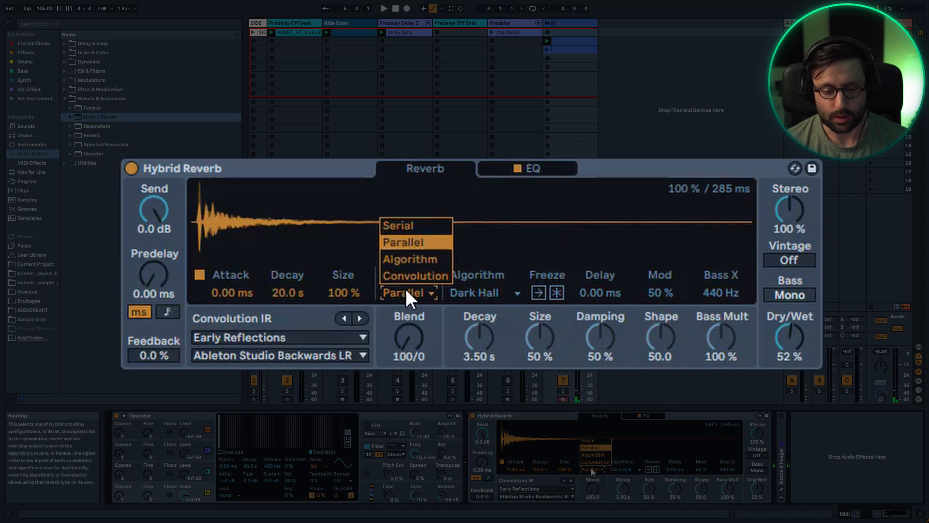
click(416, 264)
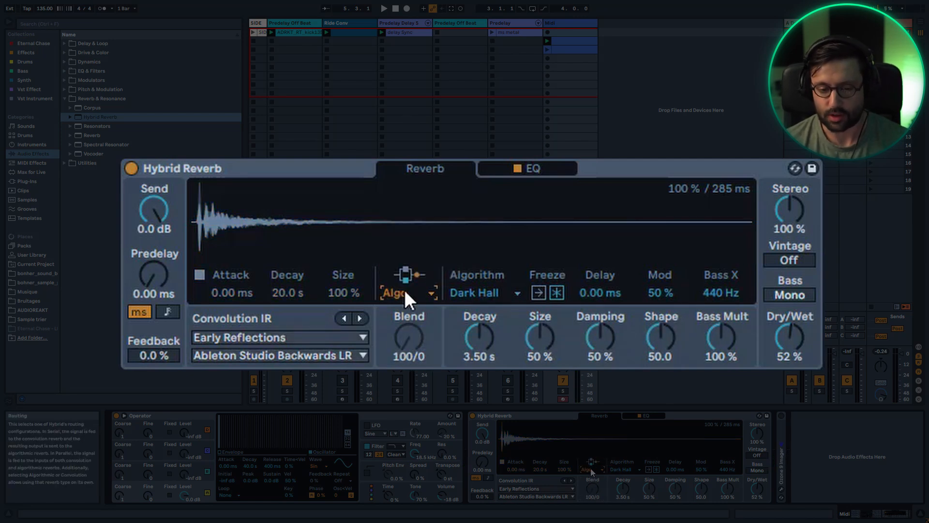
click(404, 289)
click(410, 274)
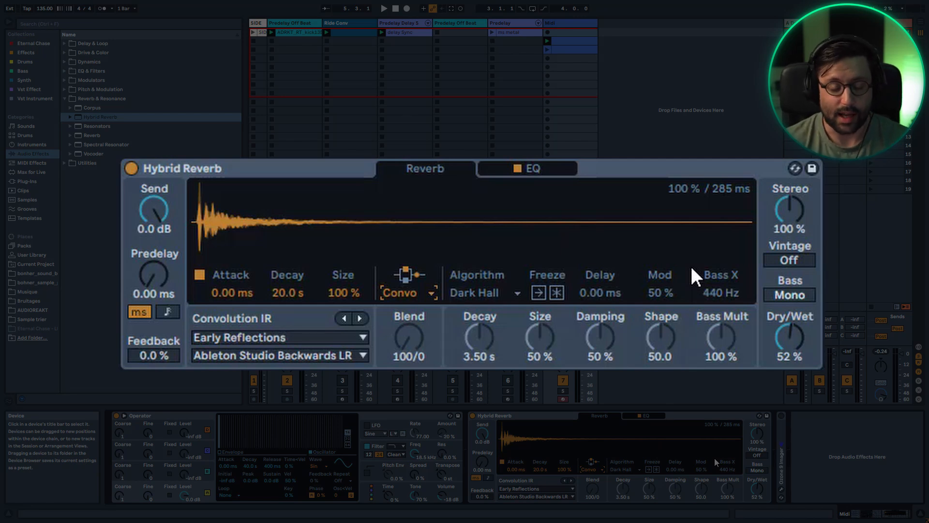
Load the ADRKT RT perc135 15 sample from the AUDIOREAKT folder as the convolution IR and set Dry/Wet to 100 %
click(46, 310)
click(97, 98)
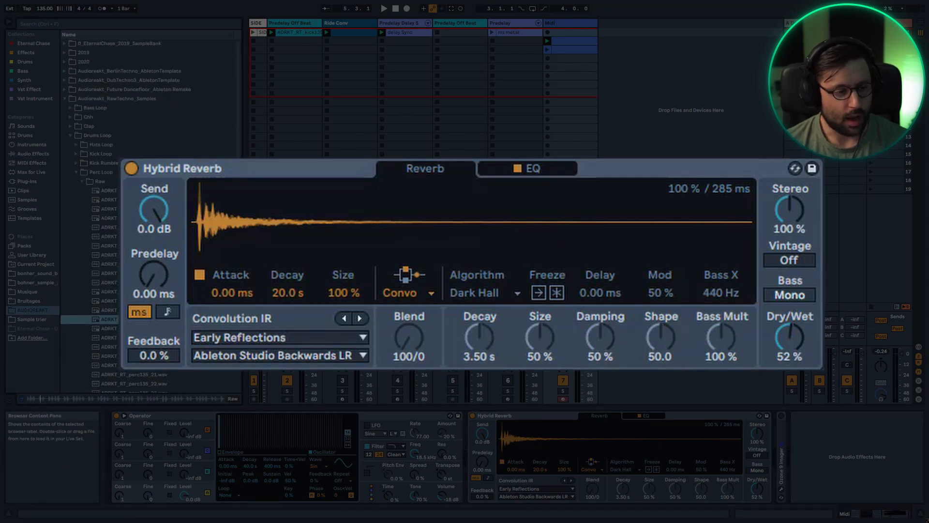
drag(105, 319, 273, 223)
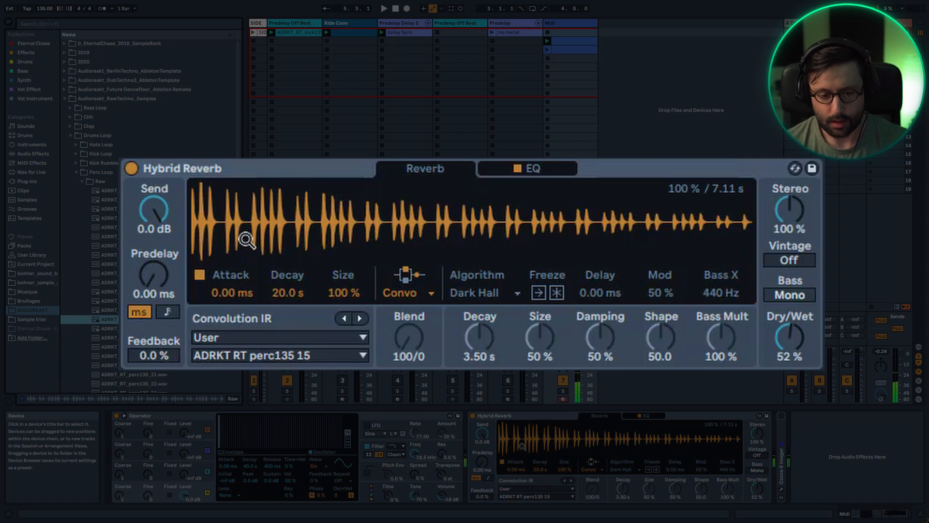
drag(790, 349, 789, 300)
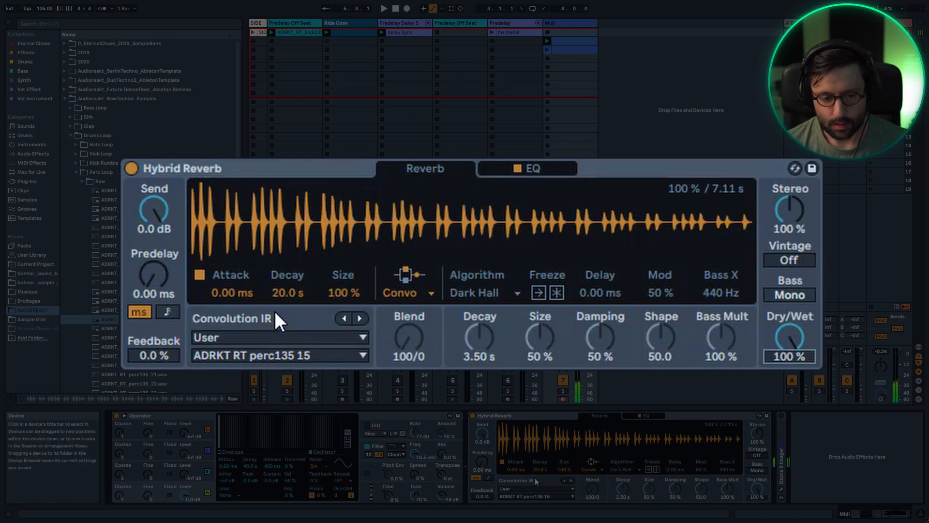
click(140, 319)
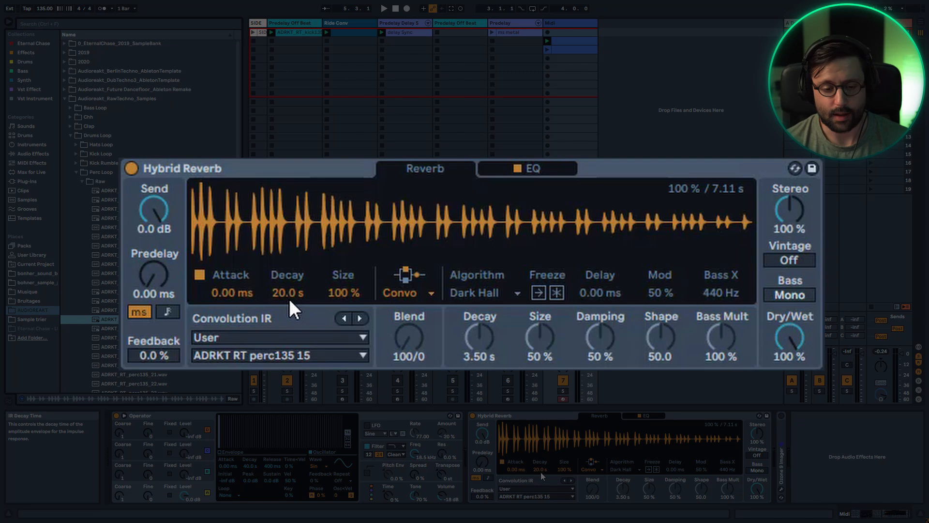
Try a 1.19 s Attack and a 1.22 s Decay on the impulse response, restoring each to its default
drag(234, 292, 233, 245)
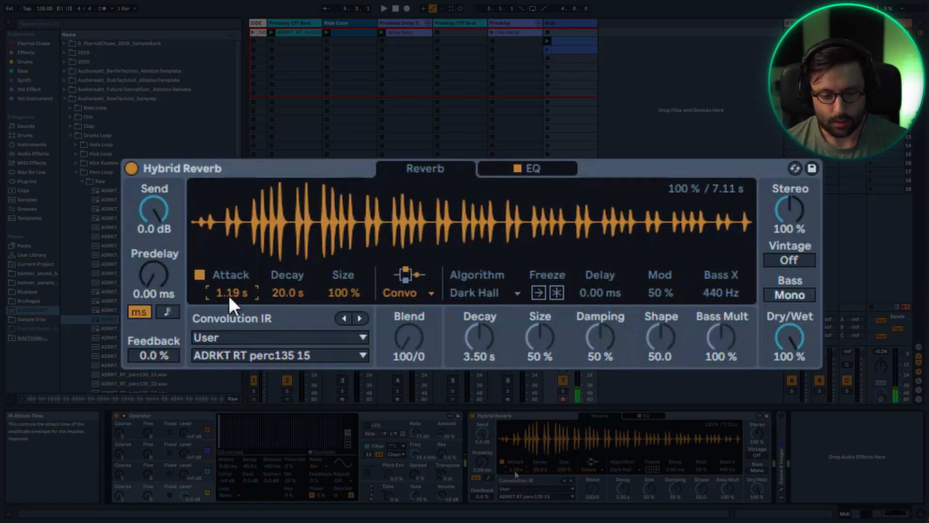
key(Delete)
drag(295, 289, 295, 354)
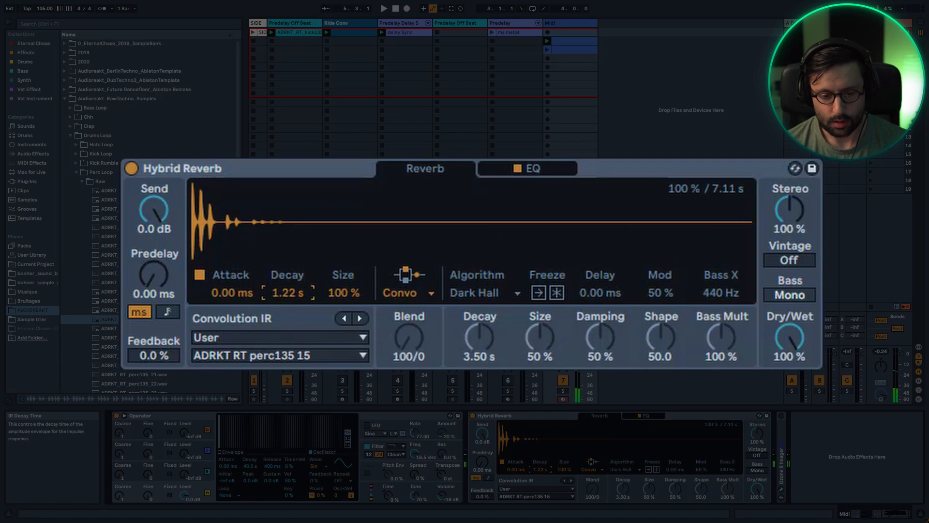
key(Delete)
drag(298, 300, 298, 344)
key(Delete)
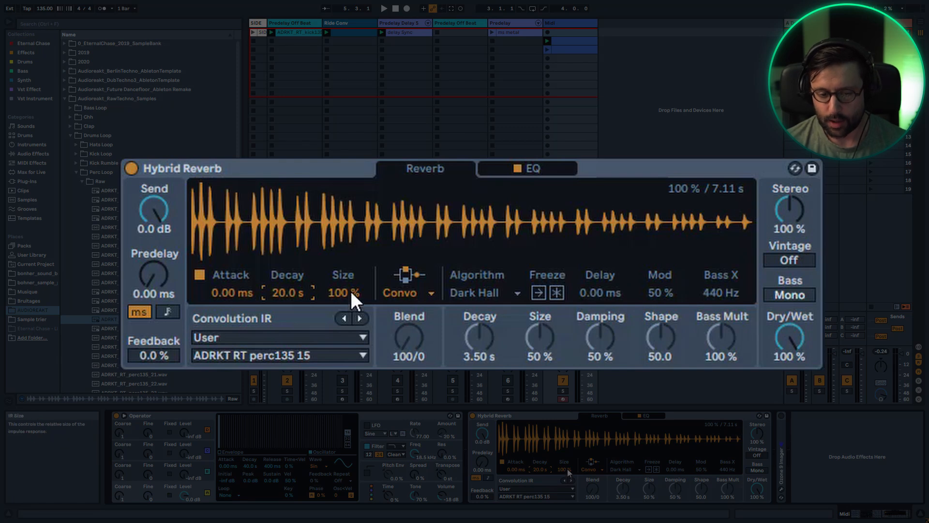
Compare the impulse response at 500 %, 200 % and 100 % Size, and reduce the Size to 20 %
drag(350, 291, 350, 271)
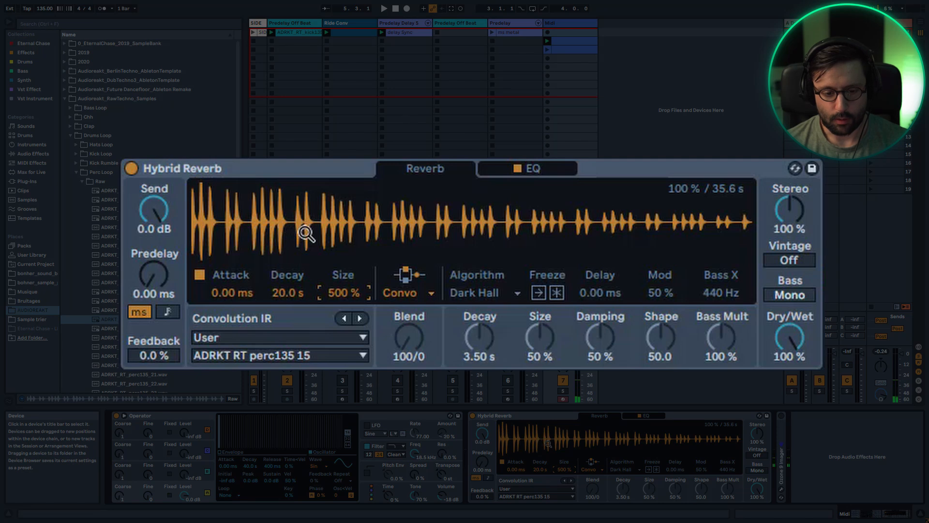
text(200)
key(Return)
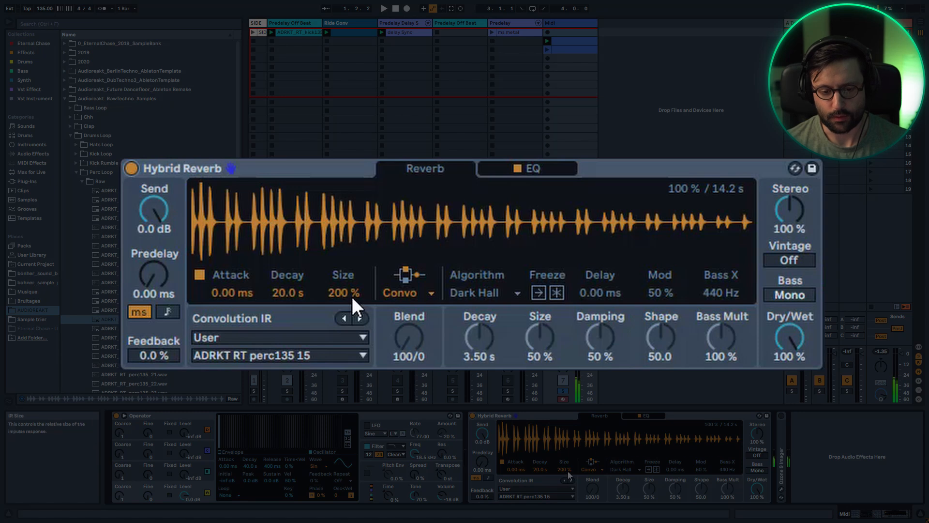
click(334, 277)
text(100)
key(Return)
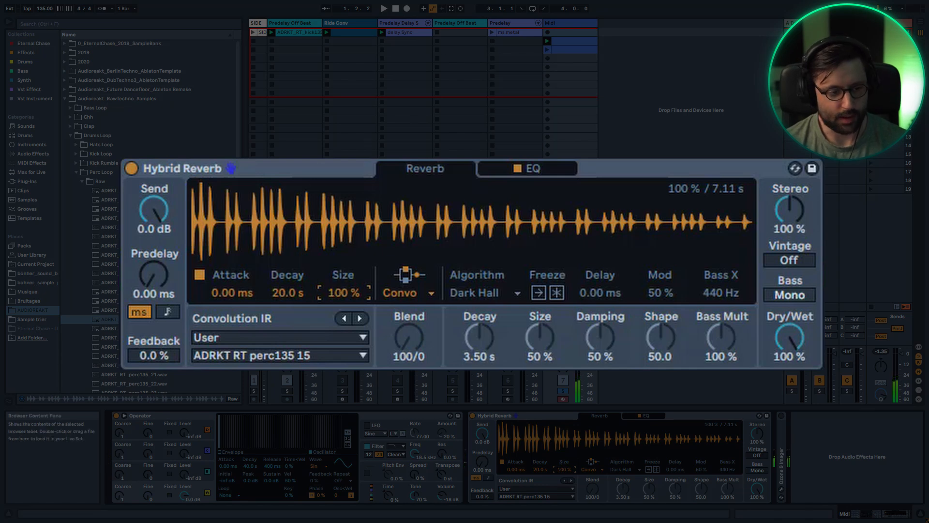
drag(347, 287, 346, 329)
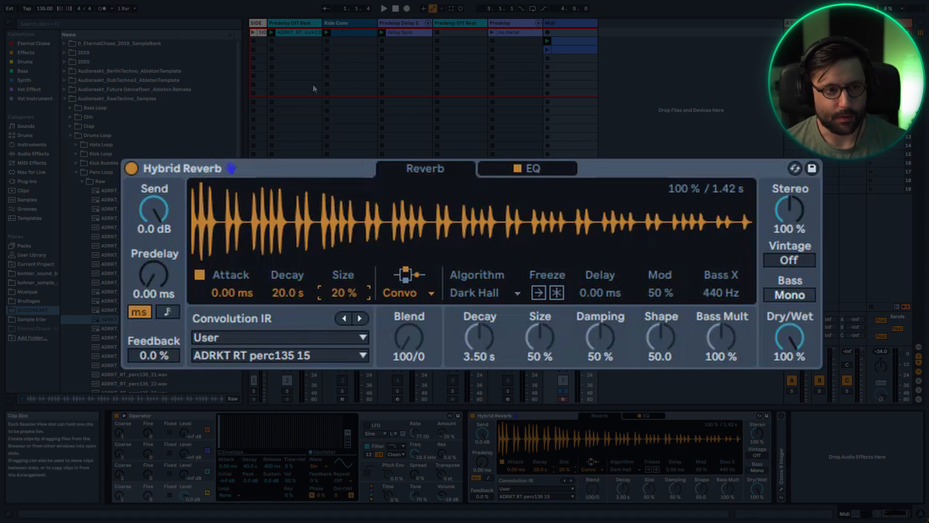
Select the Ride Conv track and start playback with its Hybrid Reverb enabled
click(341, 22)
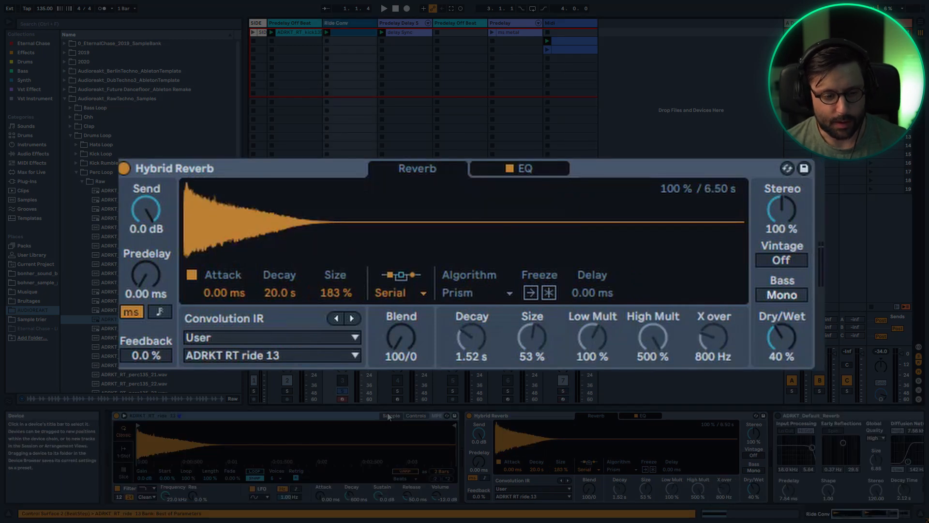
key(0)
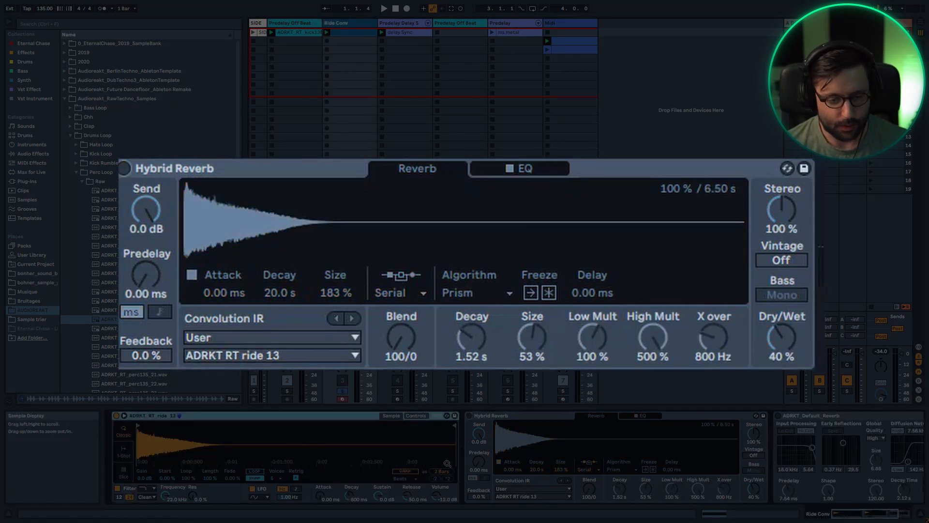
click(451, 463)
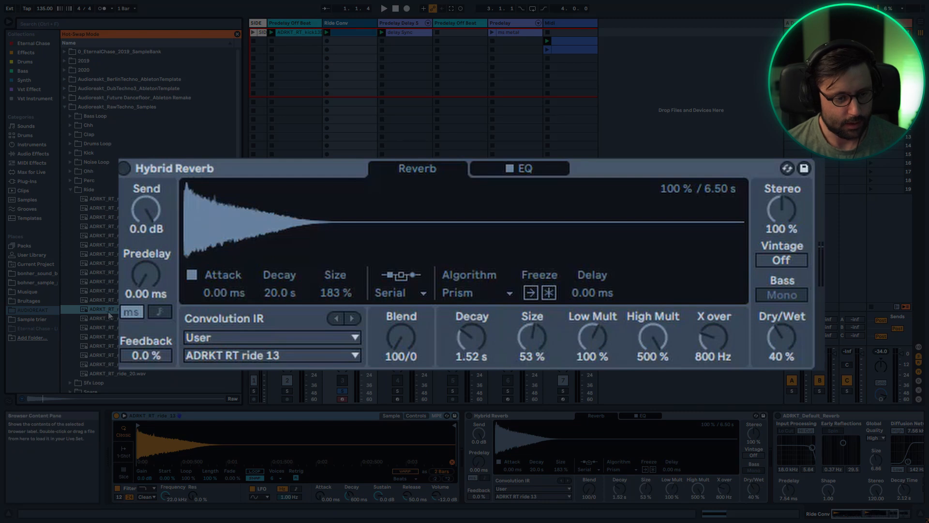
click(124, 168)
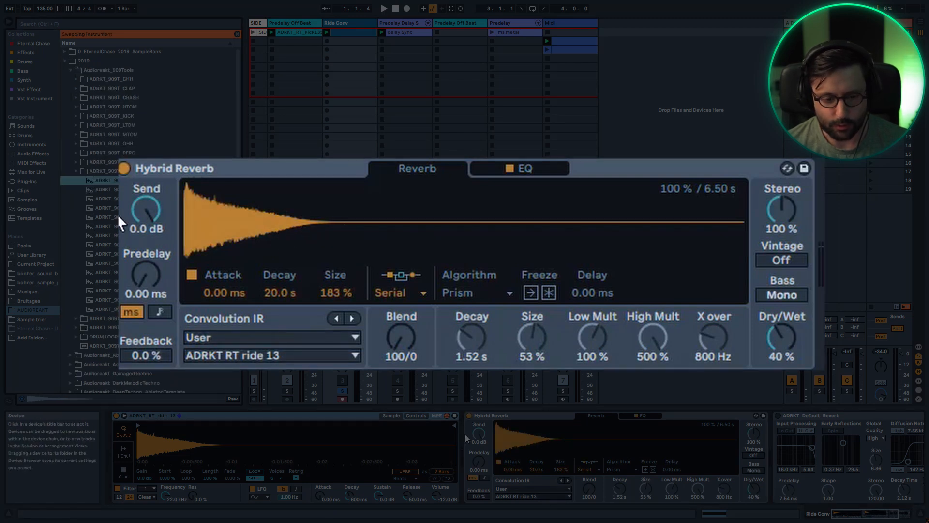
click(446, 415)
key(space)
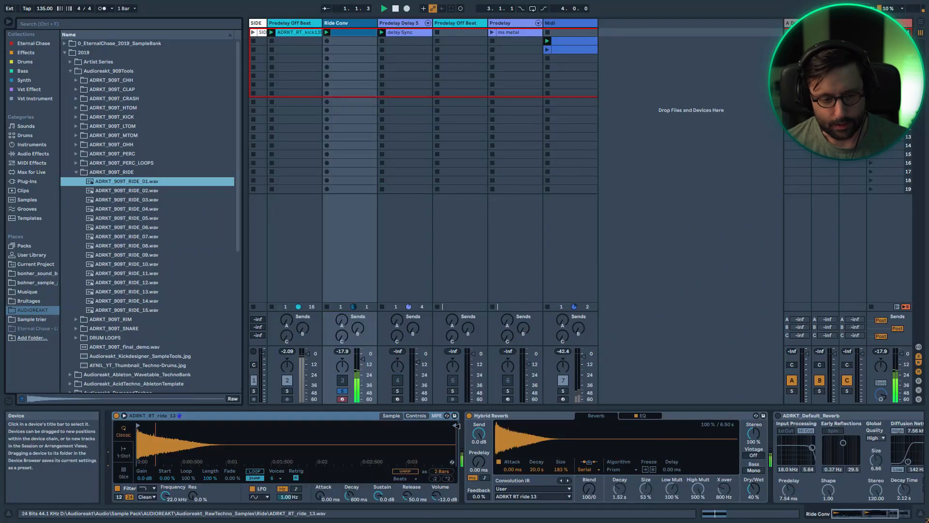
Bypass Hybrid Reverb and ADRKT_Default_Reverb on the Ride Conv track, and turn only Hybrid Reverb back on
click(469, 415)
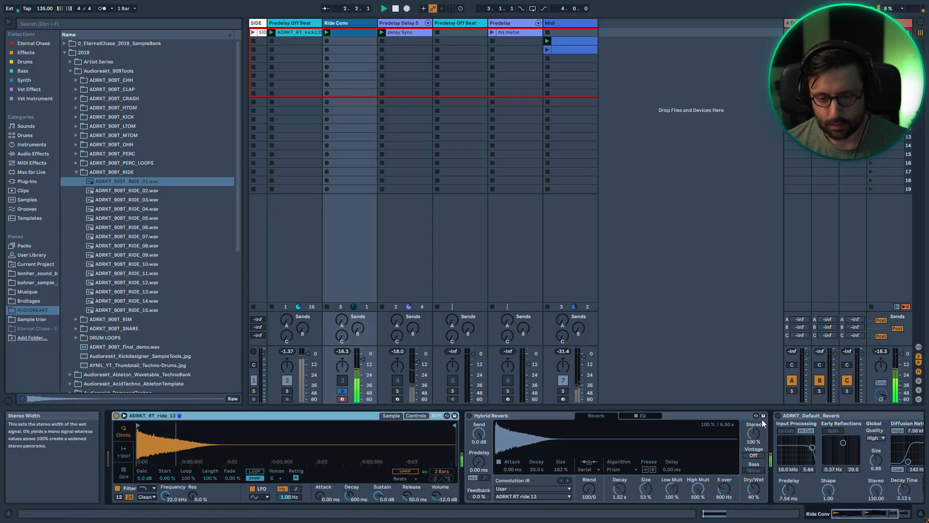
click(779, 416)
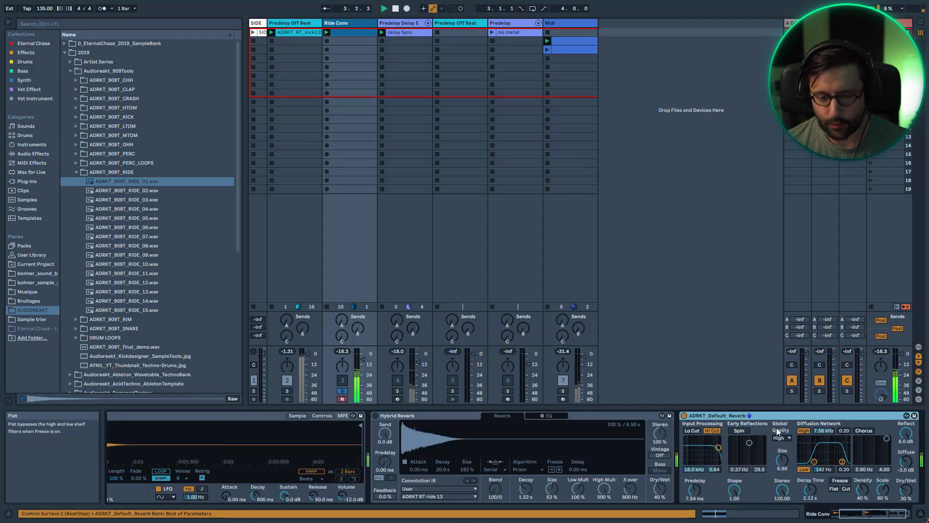
click(683, 415)
click(375, 415)
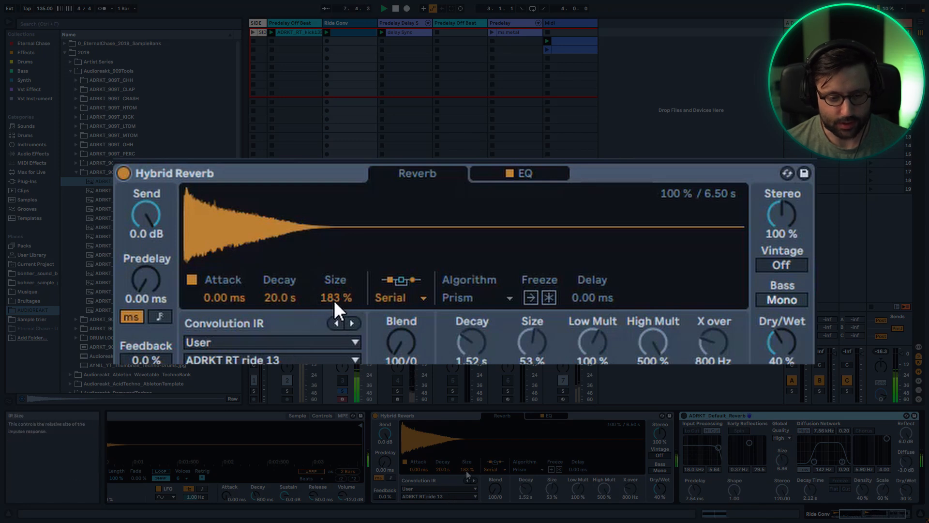
Try the ride impulse response at 260 % and 82 % Size, set it to 108 %, and stop playback
drag(333, 300, 334, 275)
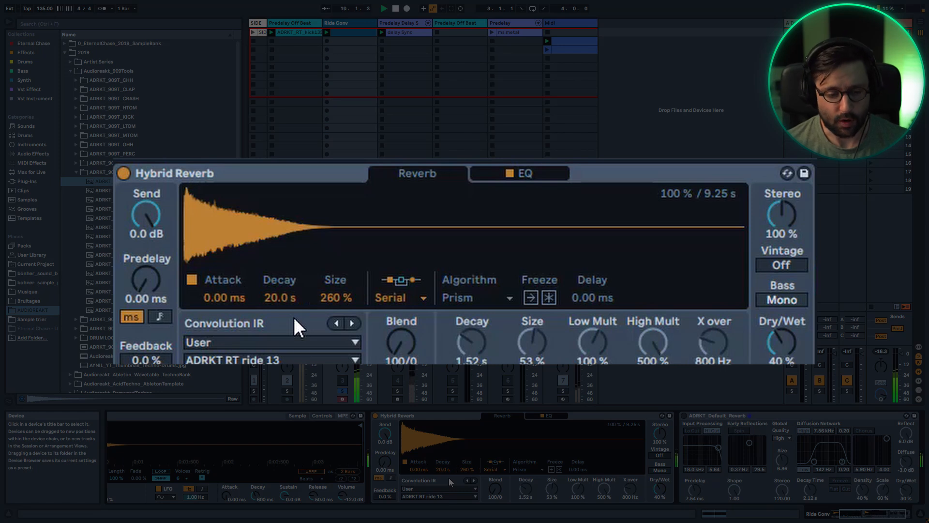
drag(334, 299, 333, 358)
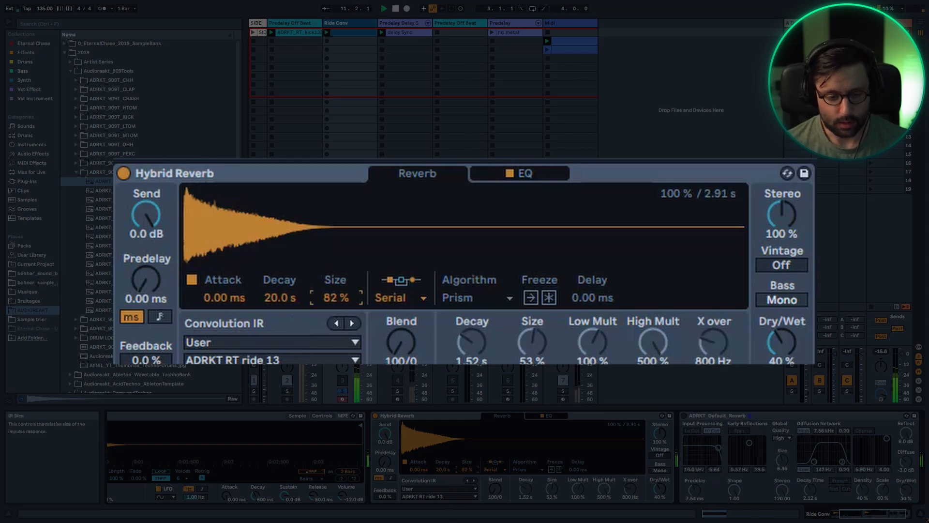
drag(334, 300, 334, 291)
key(space)
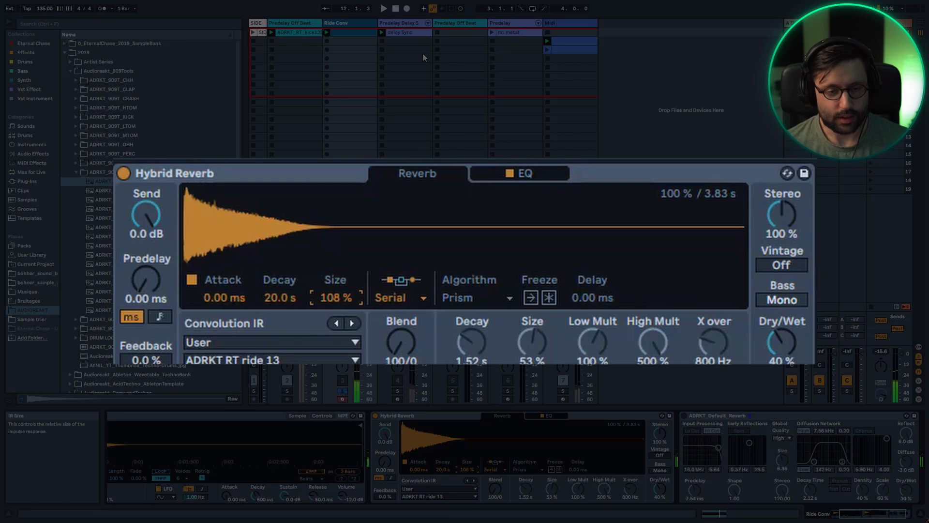
On the Midi track, load the Classic Plate 1 impulse response from the Plates category and reset its Size to 100 %
click(556, 23)
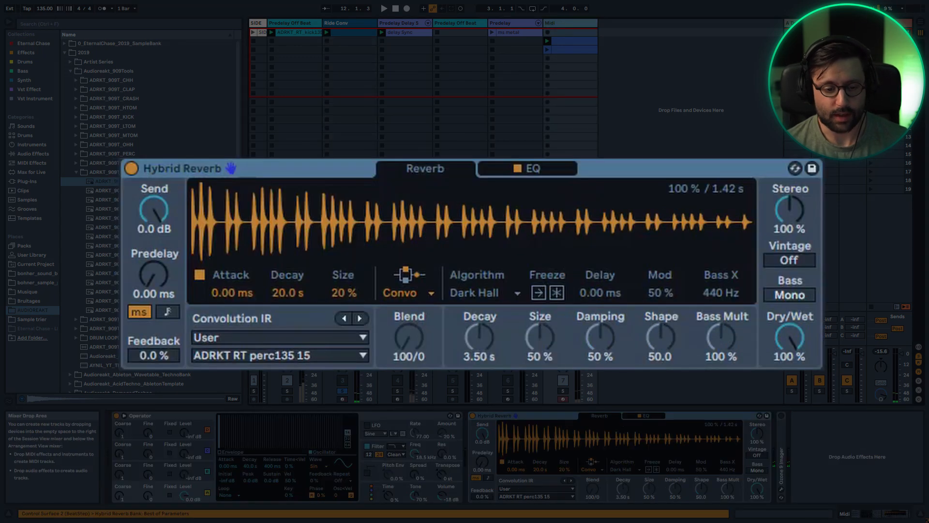
click(221, 337)
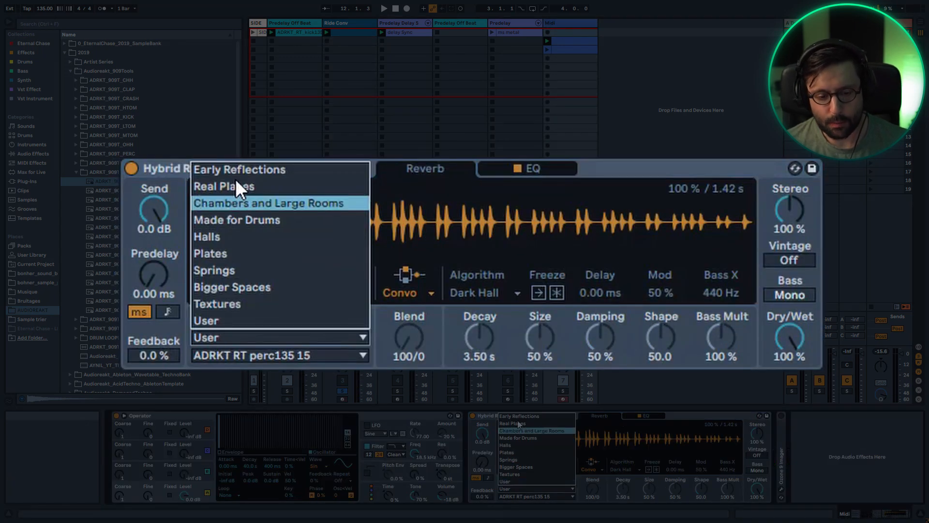
click(230, 253)
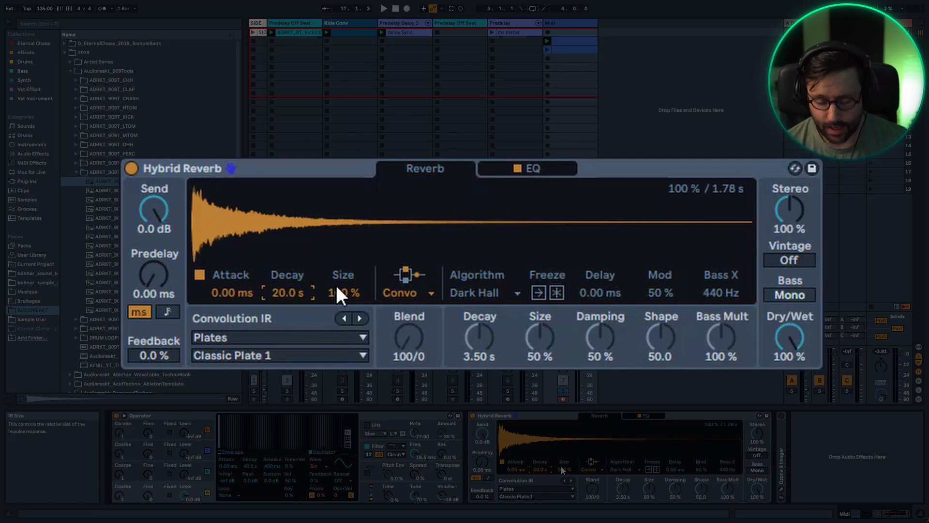
Compare Classic Plate 1 at 500 % Size with 370 ms Decay and 161 % with 4.74 s, and set 100 % Size with 370 ms Decay
drag(338, 291, 338, 251)
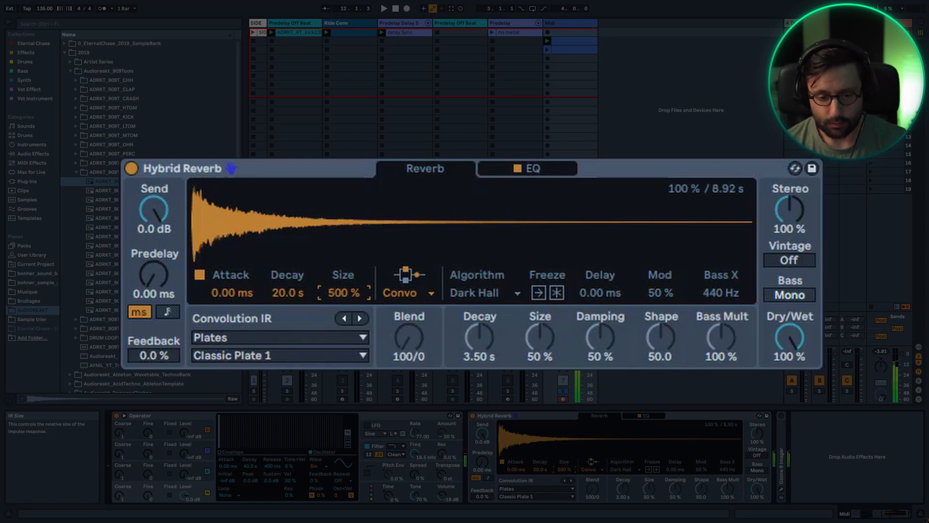
drag(280, 295, 281, 358)
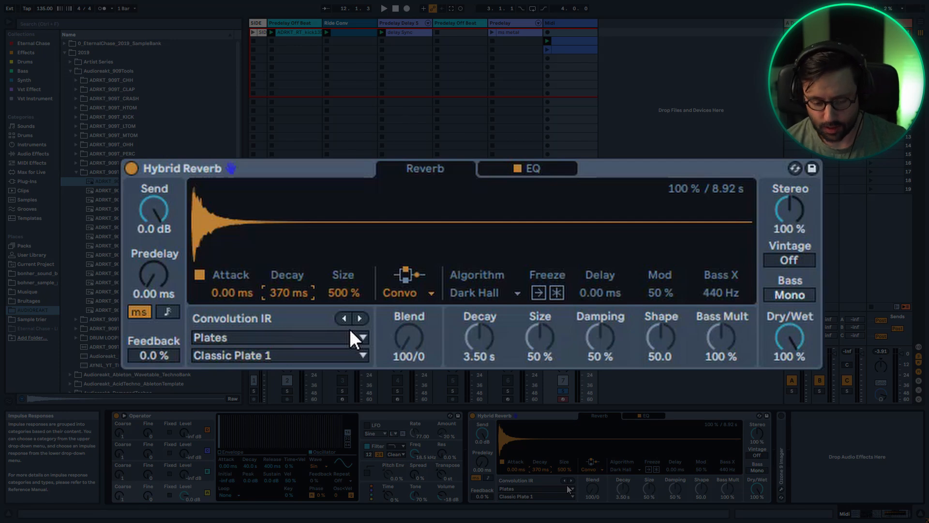
drag(348, 291, 348, 326)
drag(290, 293, 289, 271)
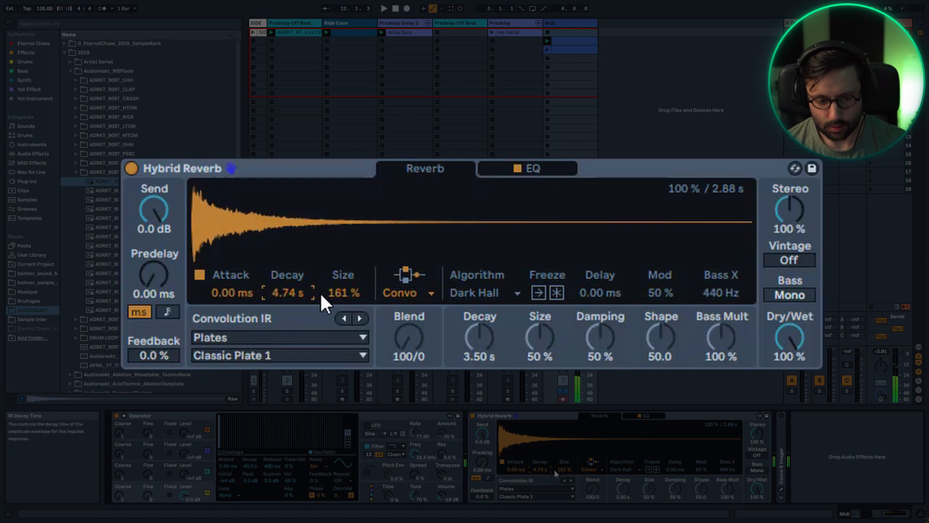
drag(339, 295, 343, 252)
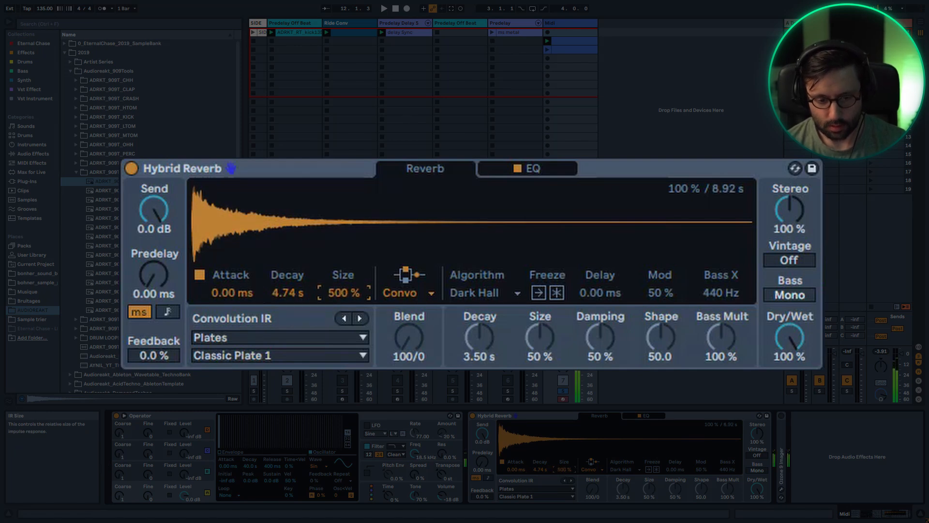
drag(329, 284, 297, 367)
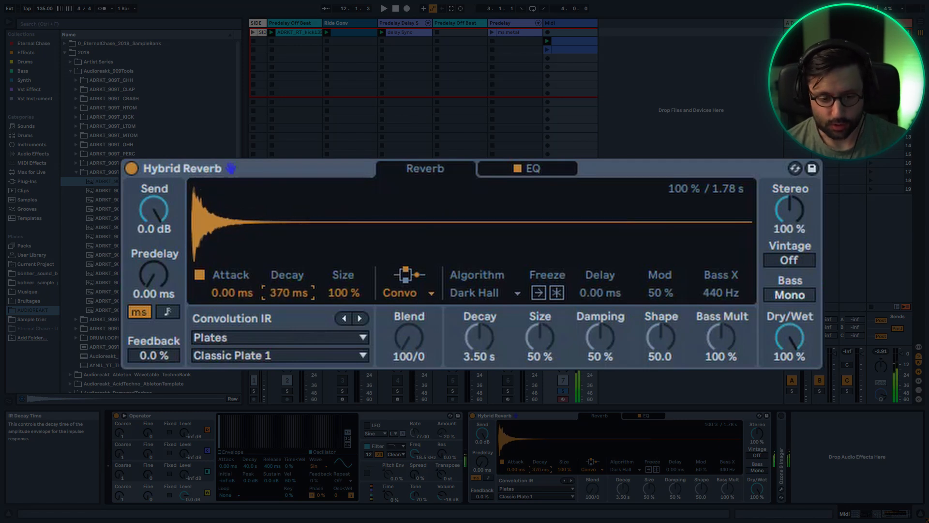
Switch Hybrid Reverb's routing to Algorithm and choose the Dark Hall algorithm
click(398, 289)
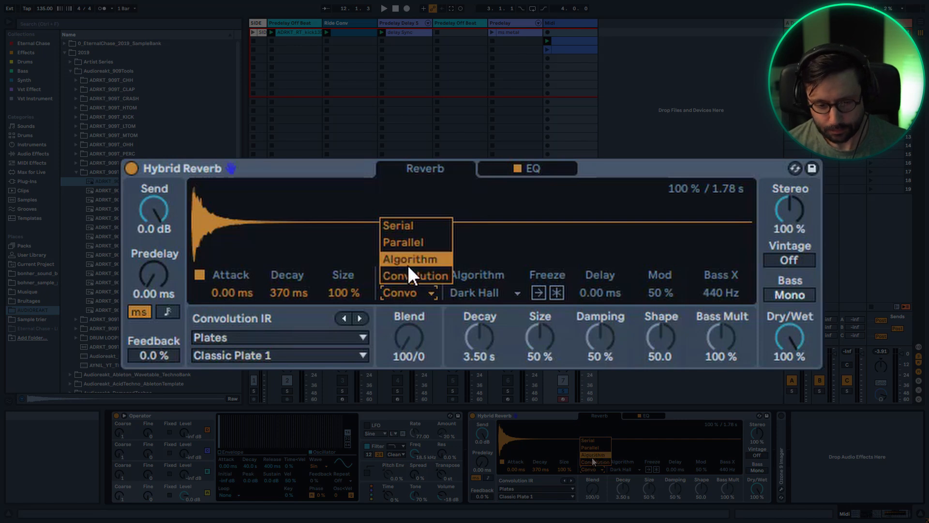
click(407, 262)
click(490, 292)
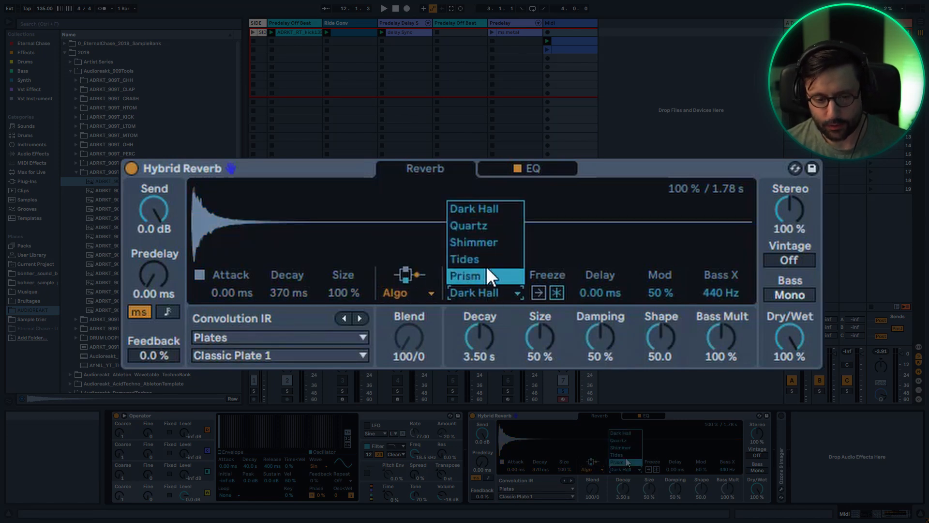
click(485, 209)
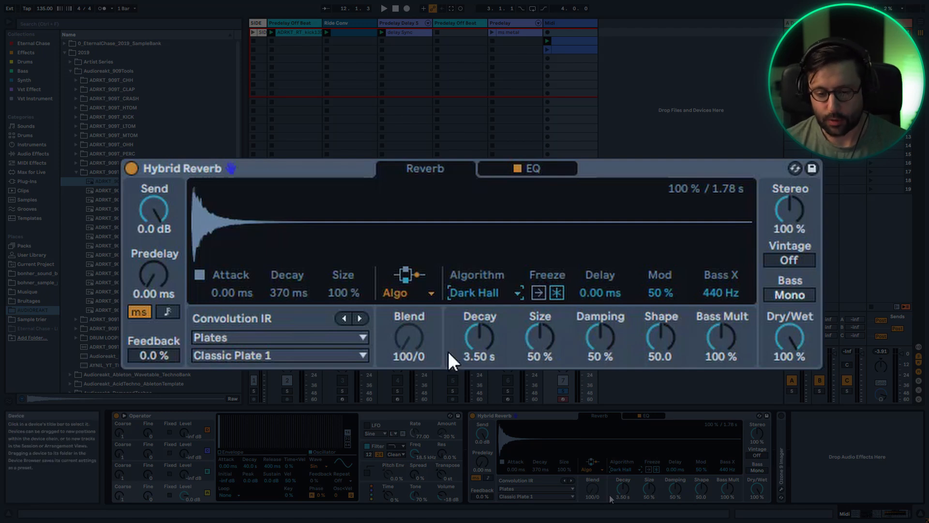
Try the Dark Hall Decay at 1.26 s, set Dry/Wet to 53 %, and raise the Decay to 2.91 s
mouse_move(489, 353)
mouse_down()
mouse_move(489, 390)
mouse_move(490, 370)
mouse_up()
drag(789, 342, 788, 365)
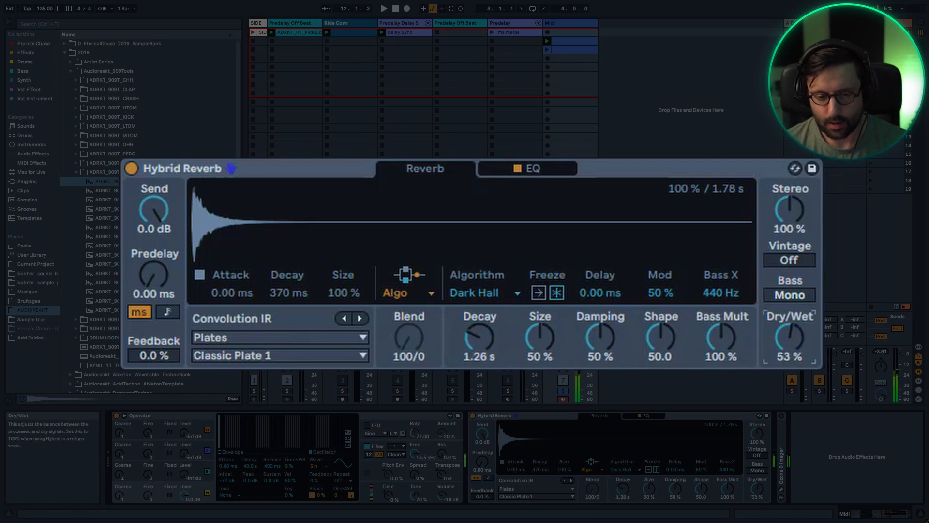
mouse_move(505, 332)
mouse_down()
mouse_move(505, 356)
mouse_move(505, 322)
mouse_up()
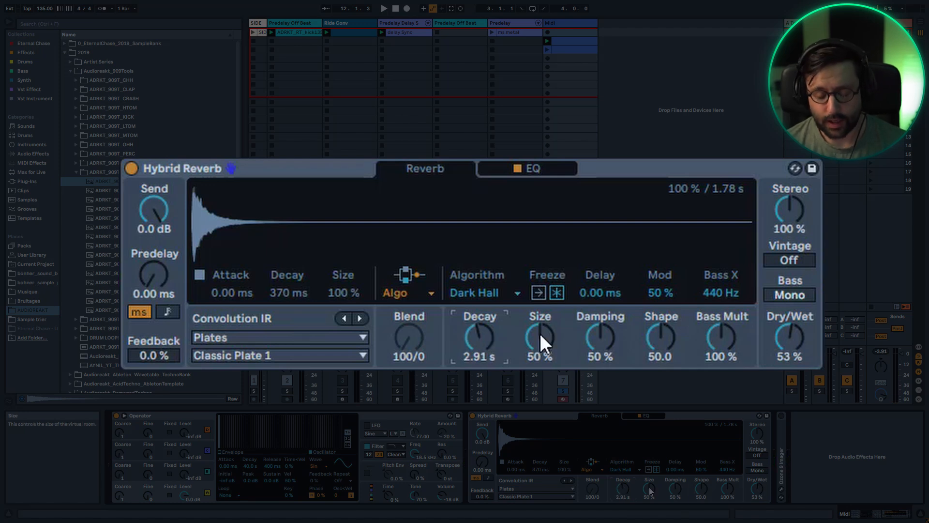
Compare the Dark Hall Size at 14 %, 0 % and 100 %, and reset it to 50 %
drag(540, 332, 540, 350)
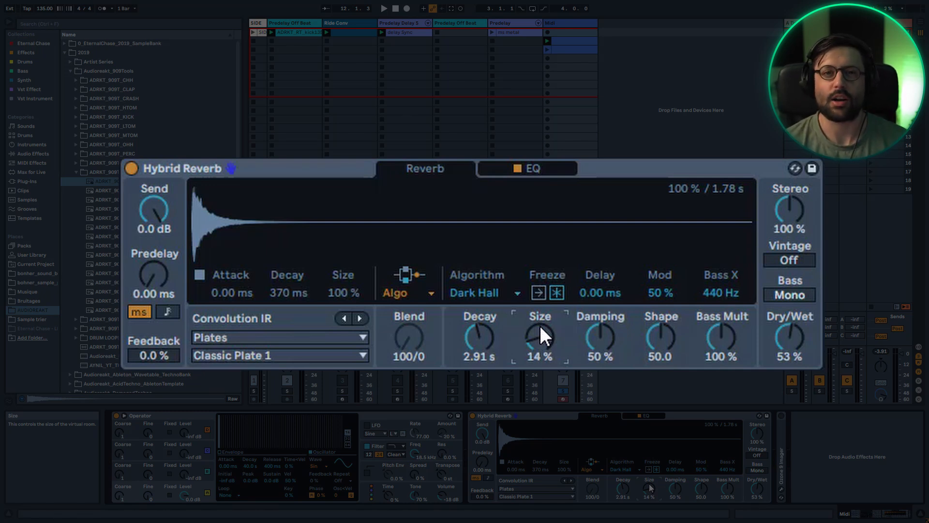
mouse_move(529, 347)
mouse_down()
mouse_move(528, 261)
mouse_move(532, 344)
mouse_up()
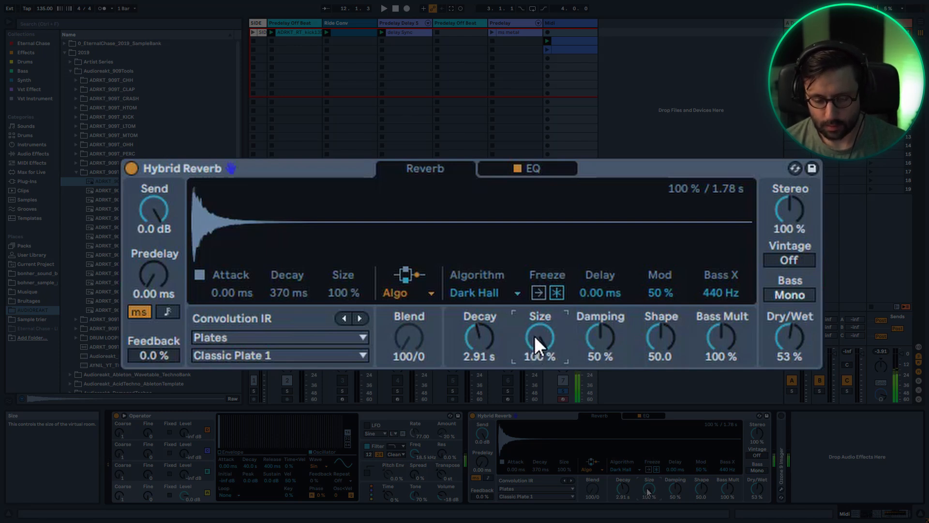
drag(534, 335, 534, 406)
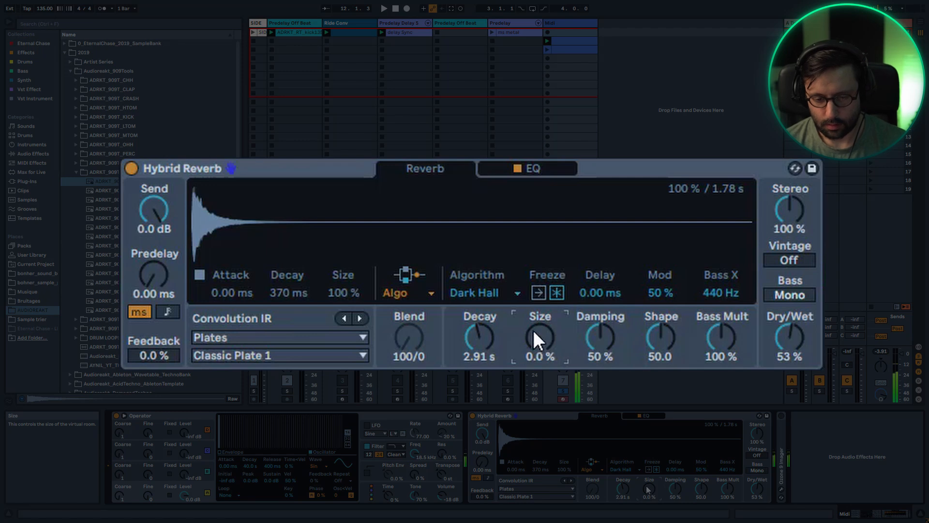
drag(538, 339, 538, 271)
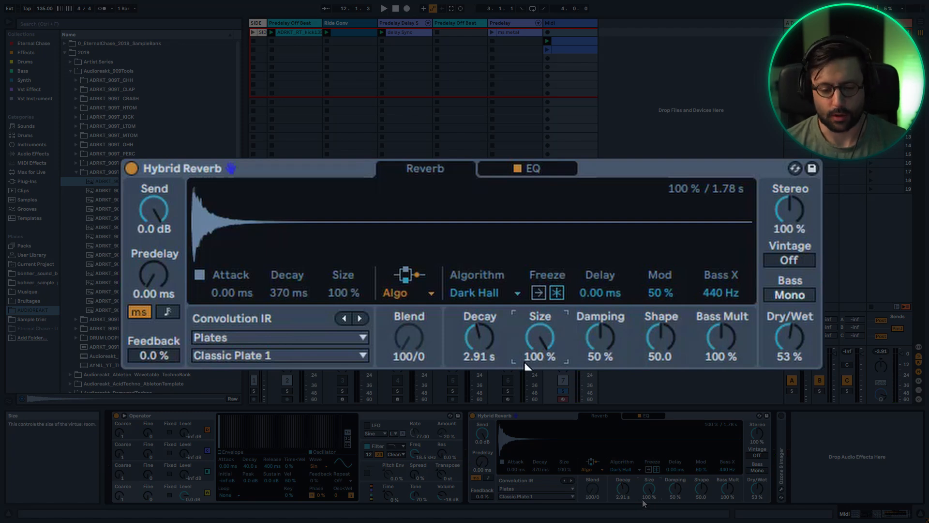
key(Delete)
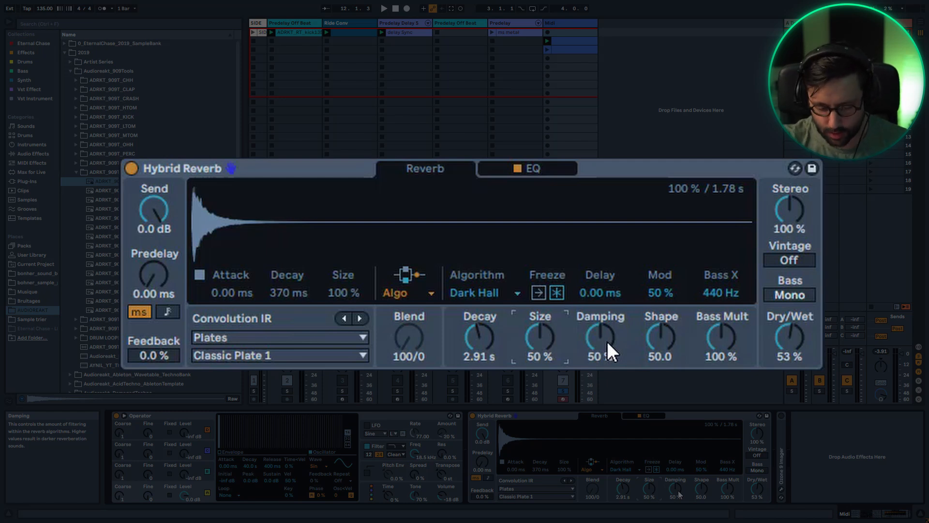
Compare the Dark Hall Damping at 100 % and 0 %, and leave it at 0 %
drag(607, 341, 606, 310)
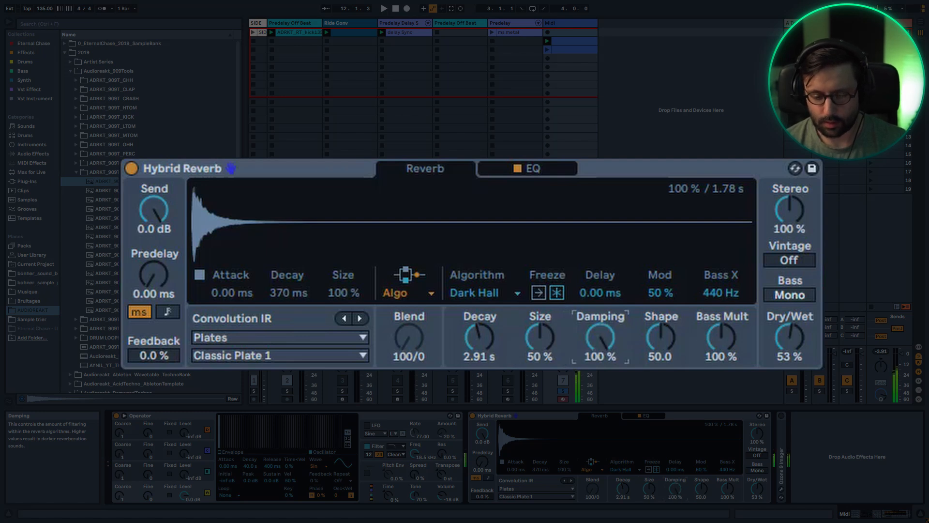
drag(606, 336, 607, 382)
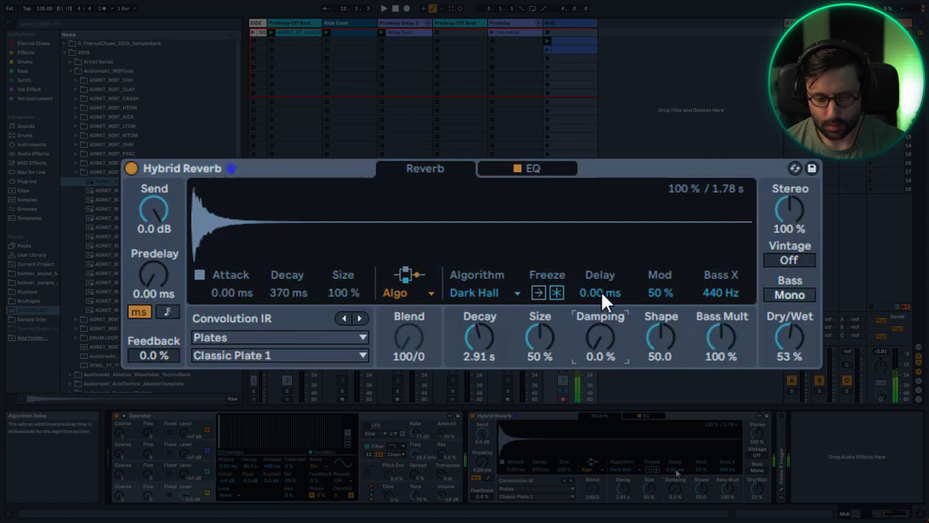
drag(597, 336, 597, 288)
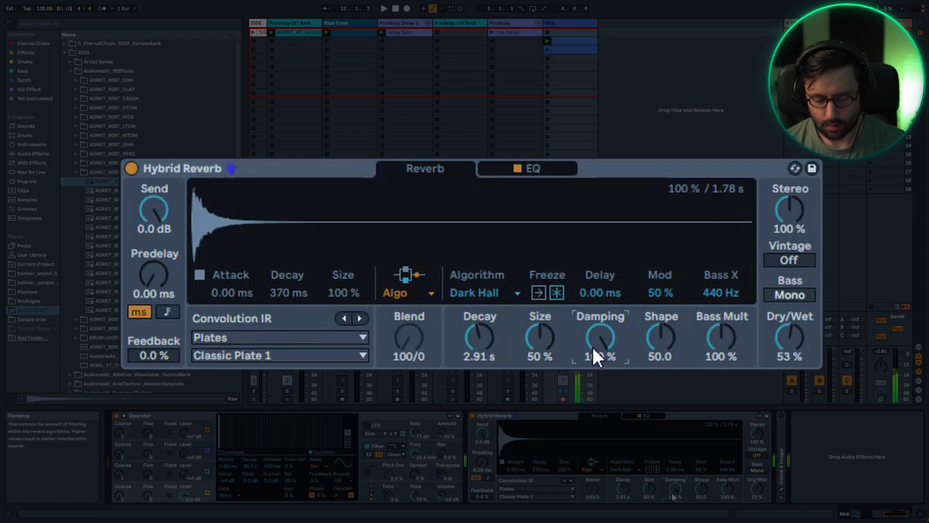
drag(592, 347, 592, 390)
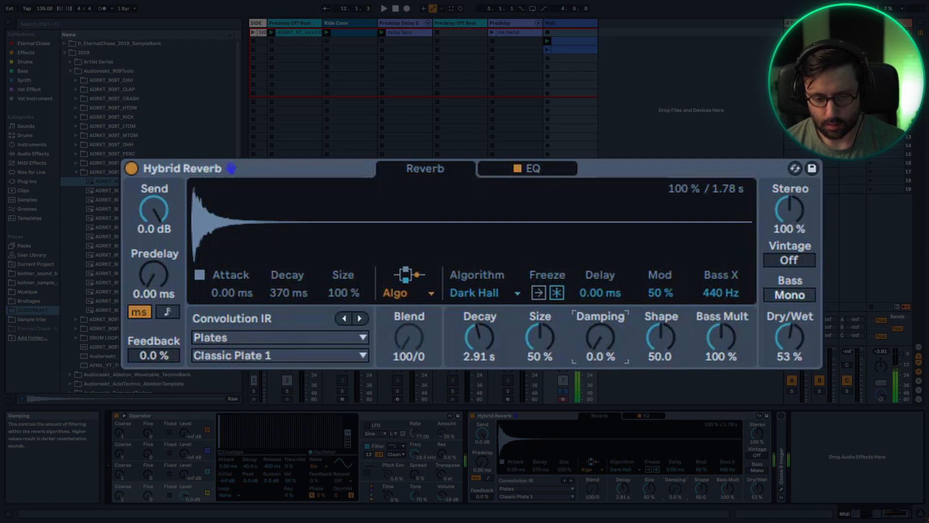
mouse_move(592, 340)
mouse_down()
mouse_move(590, 308)
mouse_move(590, 341)
mouse_up()
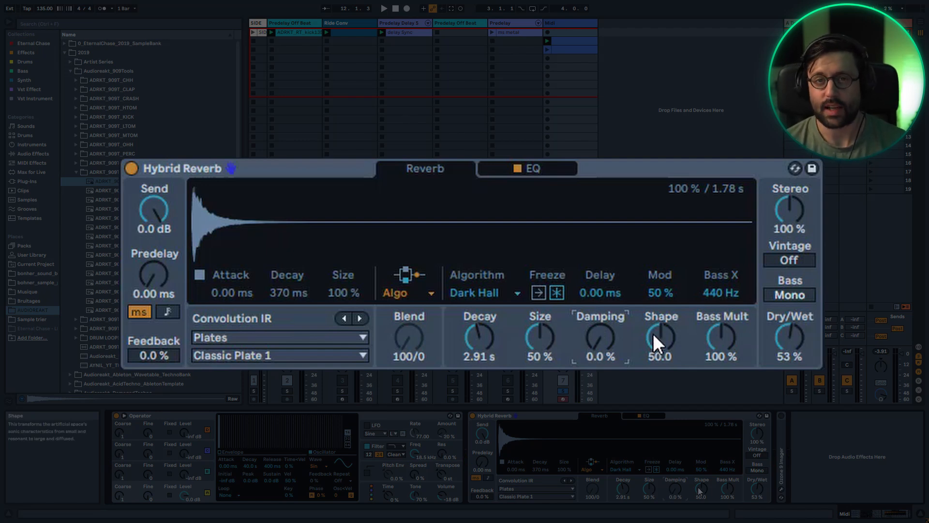
Compare the Dark Hall Shape at 0 and 100, and set Size to 88 % and Shape to 47.6
drag(652, 333, 652, 377)
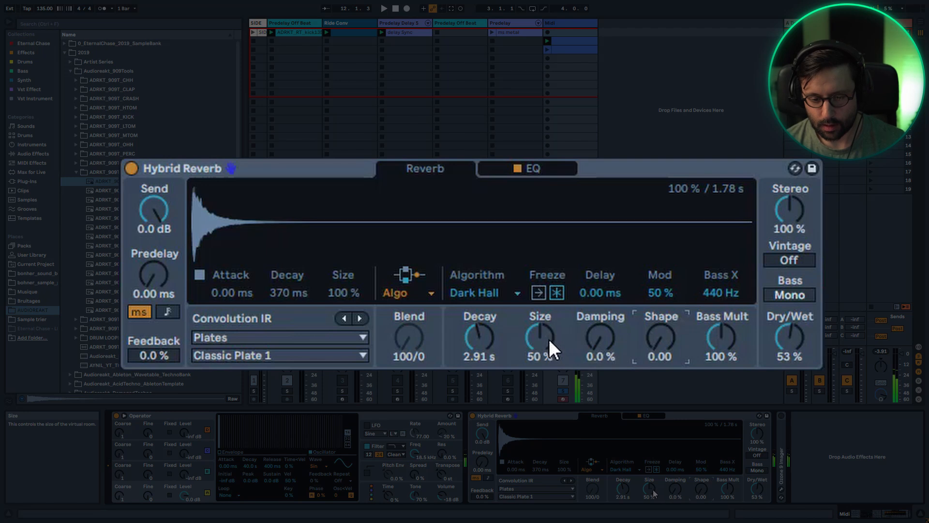
mouse_move(668, 345)
mouse_down()
mouse_move(669, 280)
mouse_move(660, 340)
mouse_up()
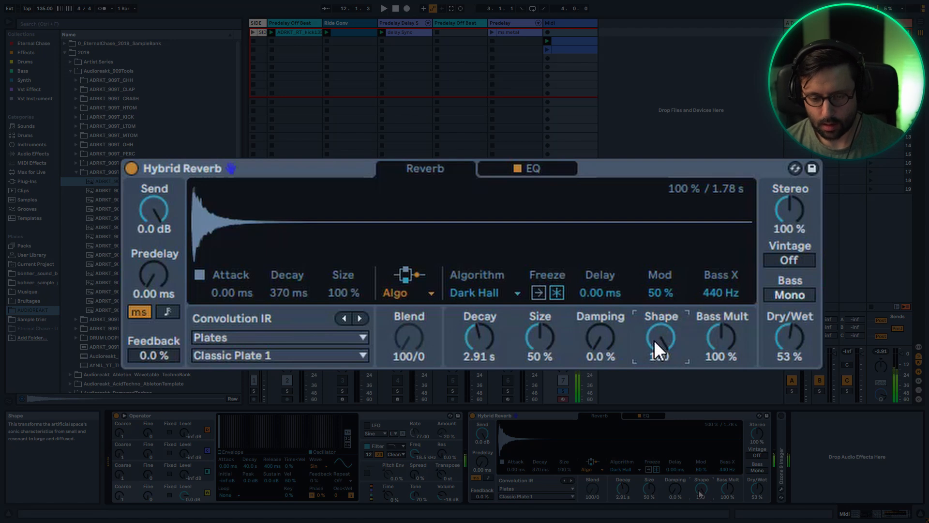
mouse_move(658, 335)
mouse_down()
mouse_move(658, 377)
mouse_move(658, 327)
mouse_up()
drag(654, 329, 654, 387)
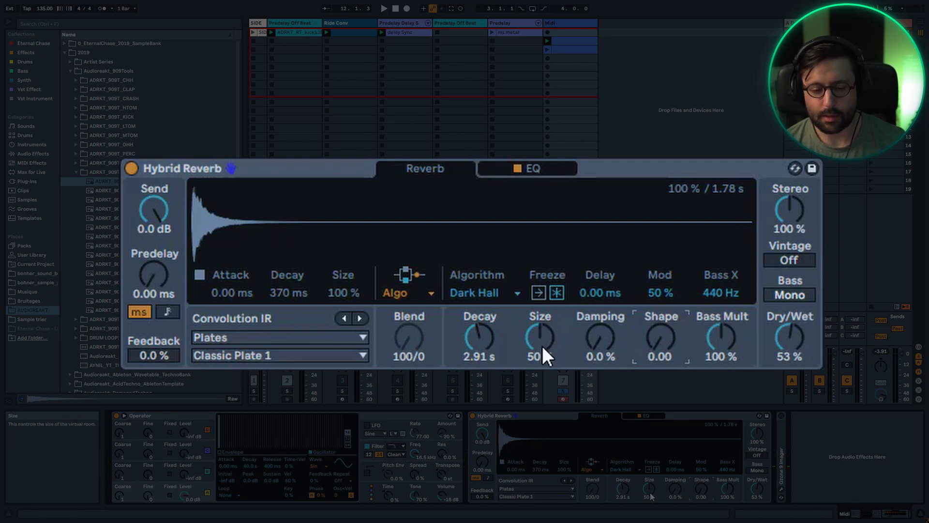
drag(542, 345, 541, 309)
mouse_move(660, 363)
mouse_down()
mouse_move(664, 317)
mouse_move(658, 363)
mouse_up()
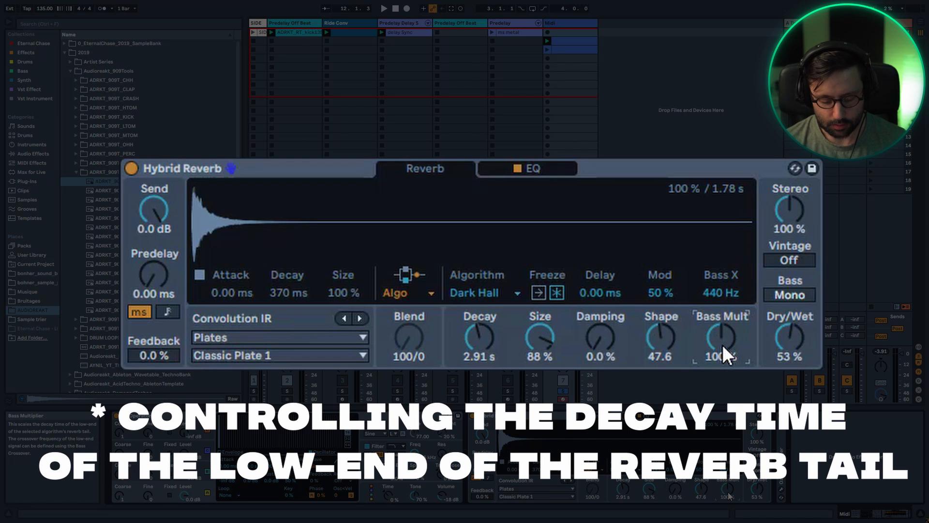
Try a lower Bass Mult, raise it to 400 %, and set the Bass X crossover to 80 Hz
drag(723, 345, 723, 381)
drag(721, 339, 721, 290)
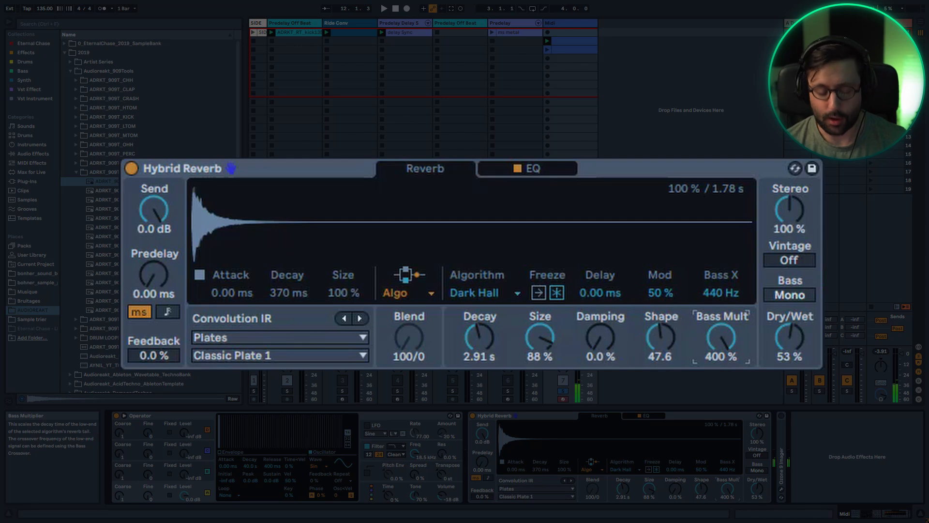
drag(715, 292, 709, 316)
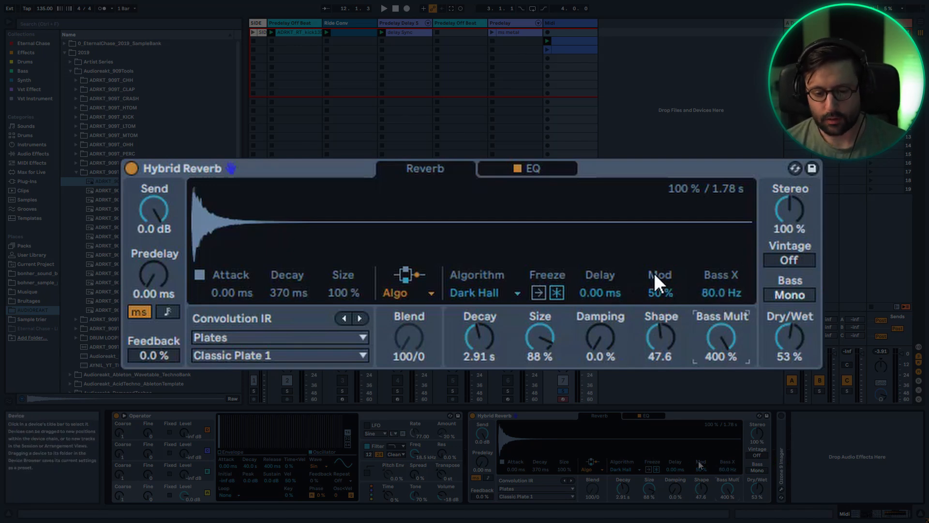
Compare Mod at 0 % and 100 %, repeat the comparison with Dry/Wet at 100 %, and reduce Dry/Wet
drag(660, 293, 660, 320)
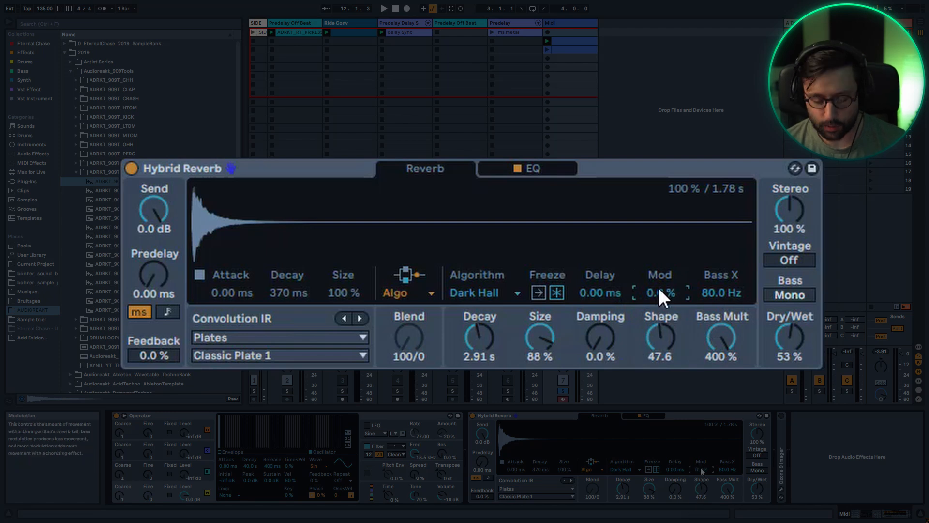
drag(656, 295, 656, 251)
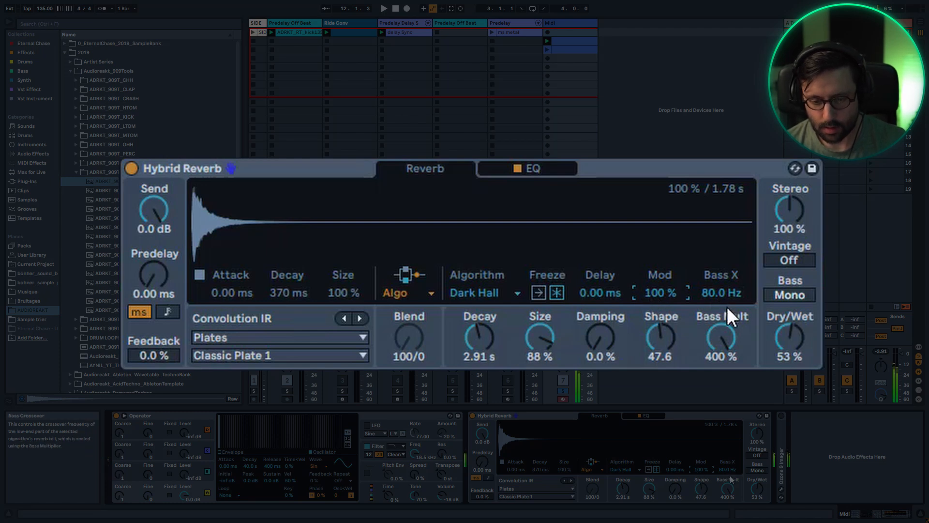
double_click(789, 353)
double_click(653, 291)
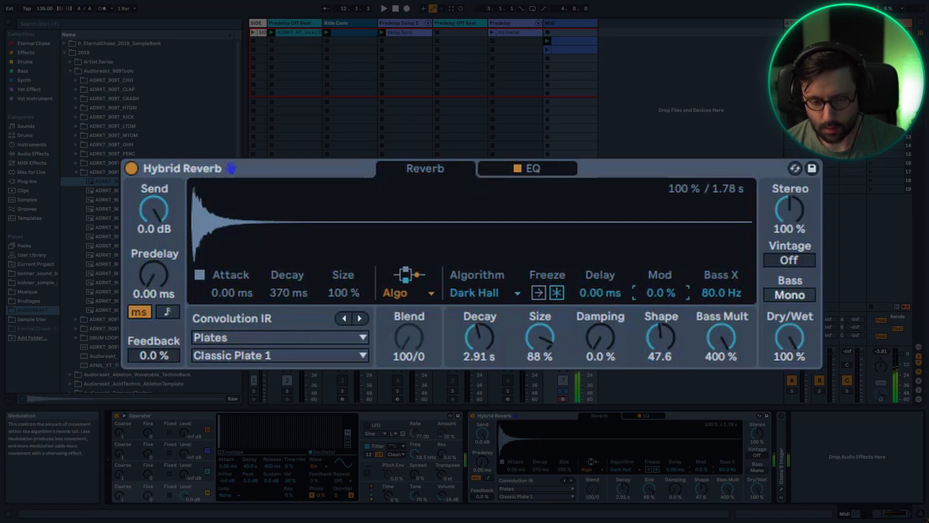
drag(652, 291, 652, 264)
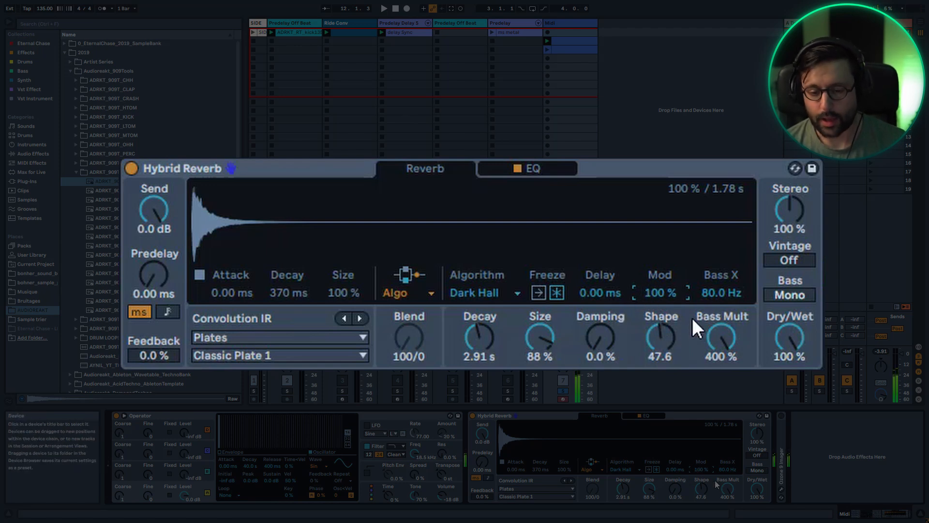
drag(776, 337, 776, 367)
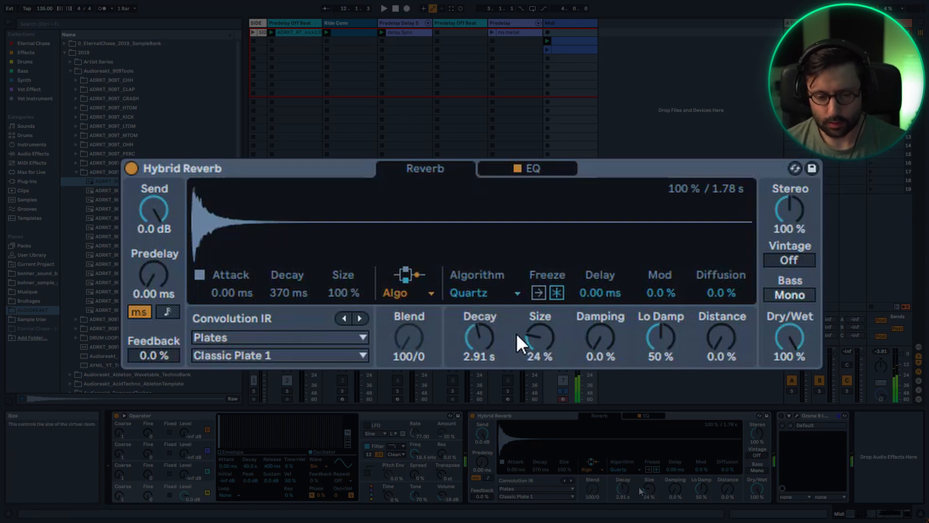
For the Quartz algorithm, set Decay to 4.30 s and raise Size through 91 % to 100 %
drag(485, 350, 484, 336)
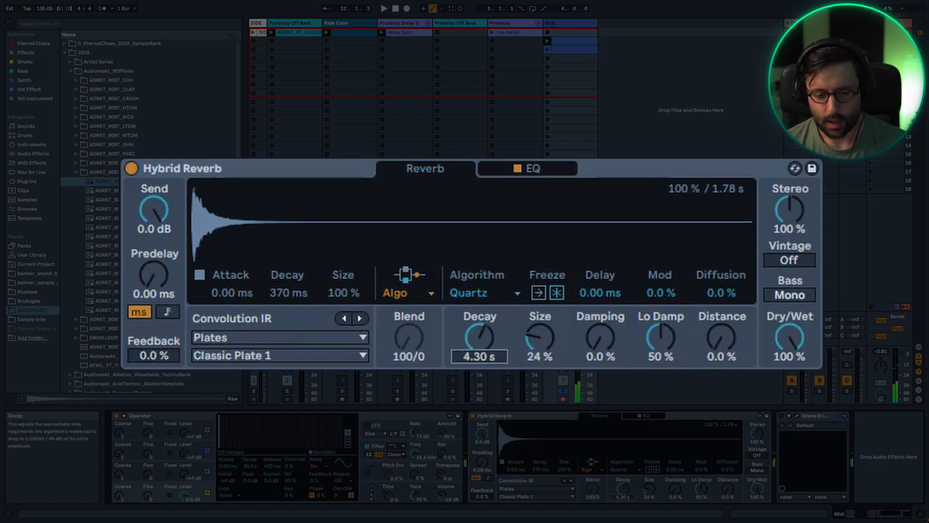
click(651, 492)
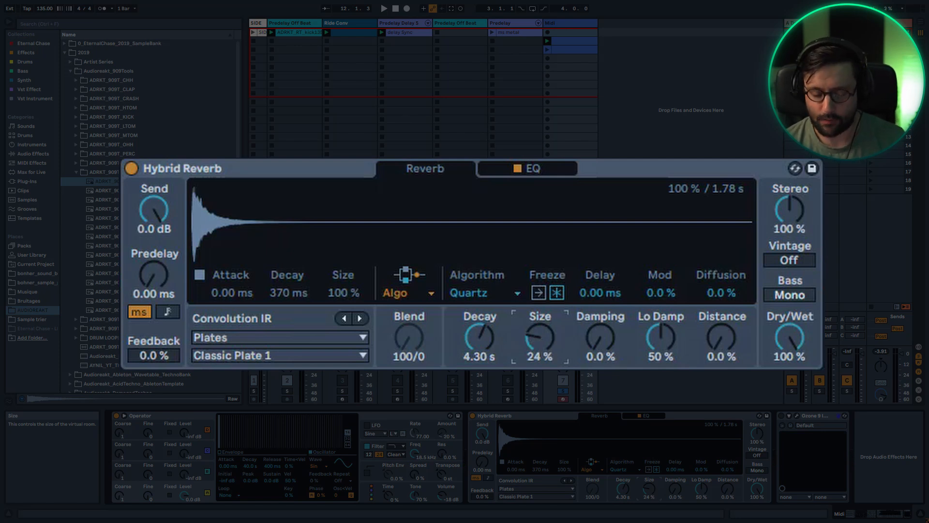
mouse_move(544, 346)
mouse_down()
mouse_move(544, 302)
mouse_move(543, 330)
mouse_up()
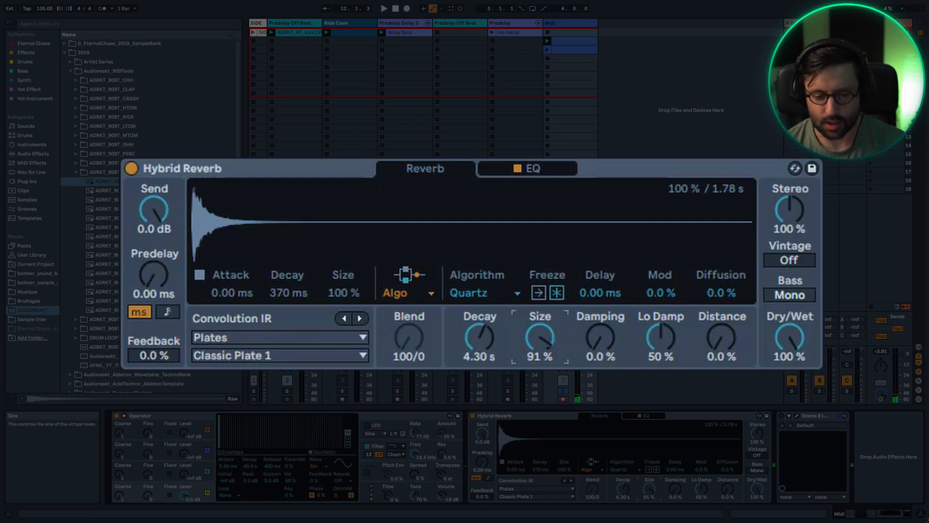
mouse_move(542, 338)
mouse_down()
mouse_move(542, 345)
mouse_move(540, 325)
mouse_up()
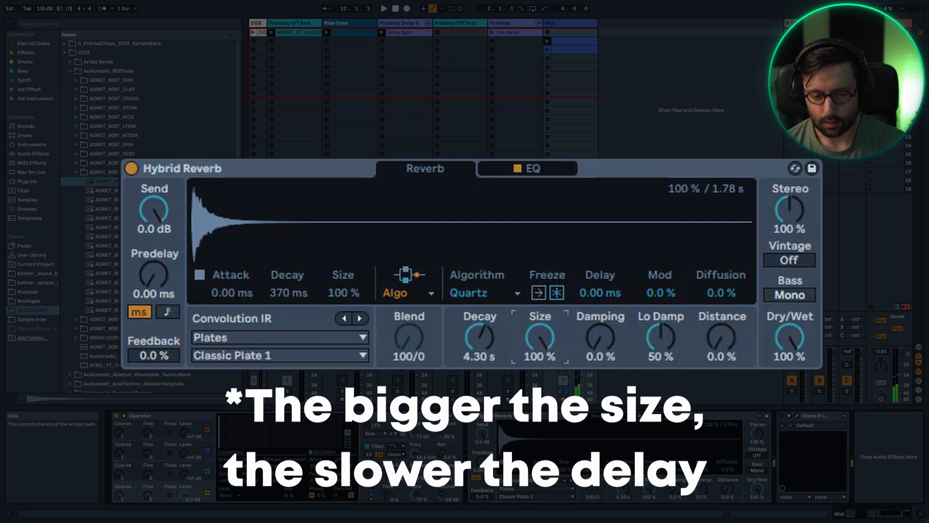
drag(540, 338, 540, 338)
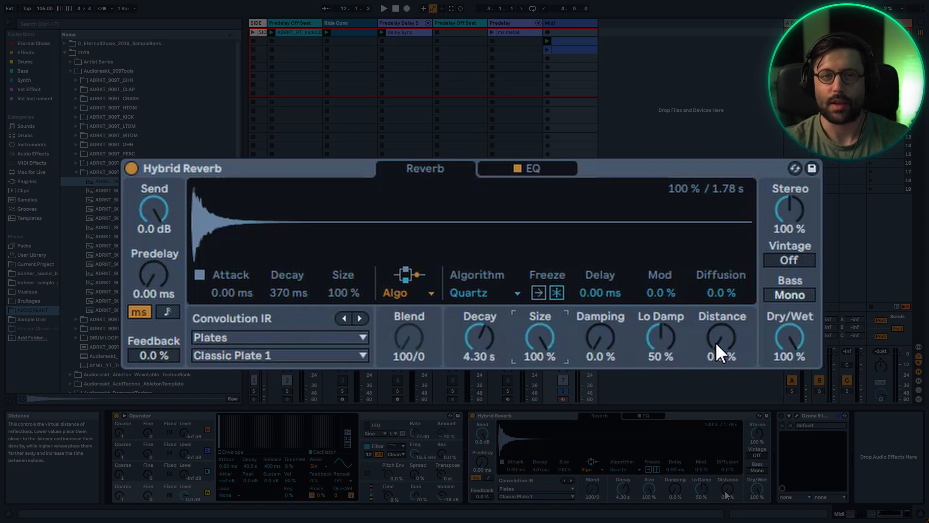
Try the Quartz Distance at 37 % and 82 %, and set Size to 62 % and Distance to 49 %
drag(716, 342, 716, 306)
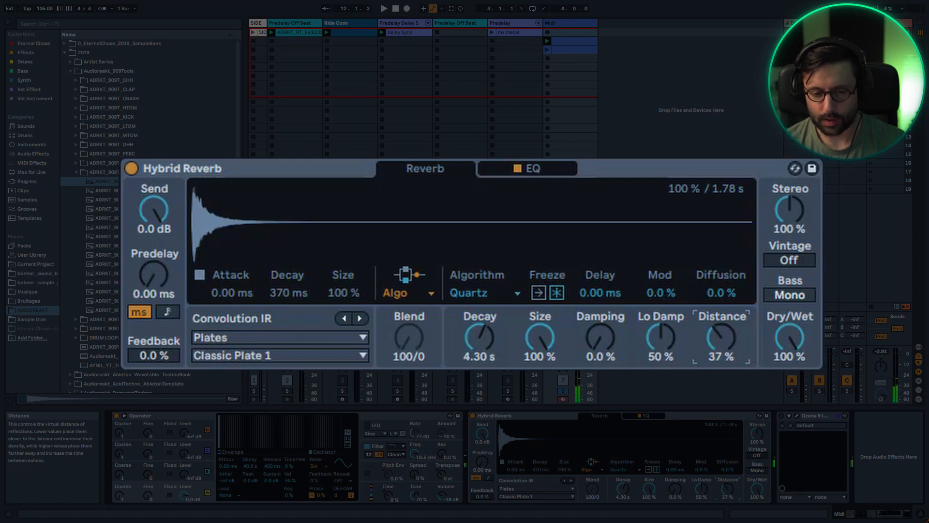
drag(720, 338, 721, 293)
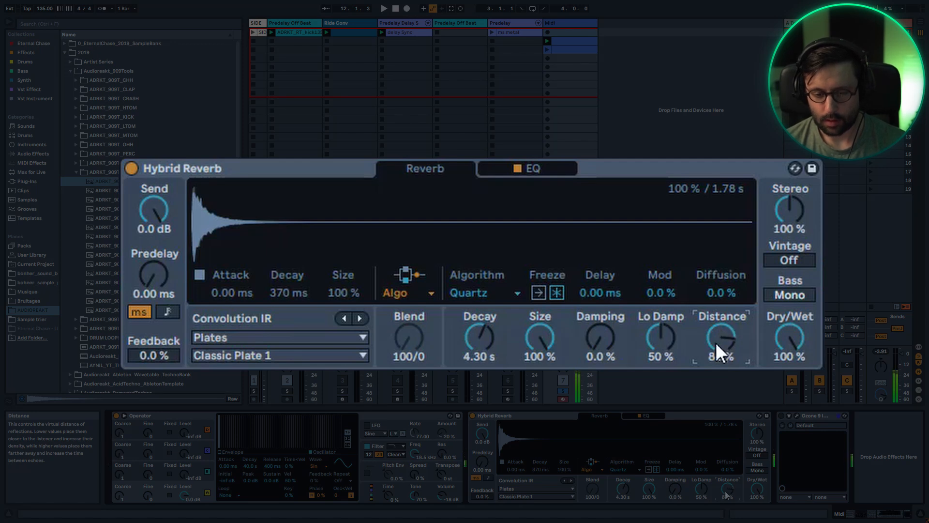
drag(547, 336, 546, 373)
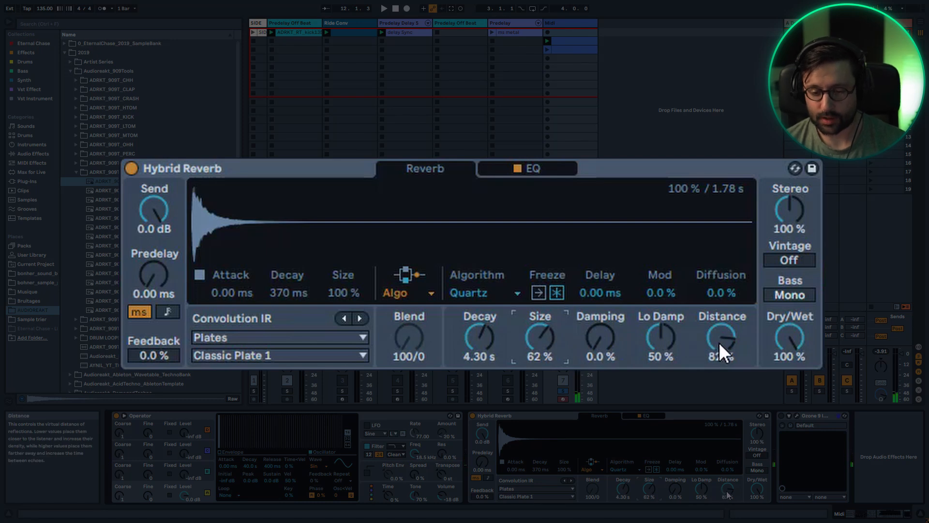
drag(719, 341, 719, 373)
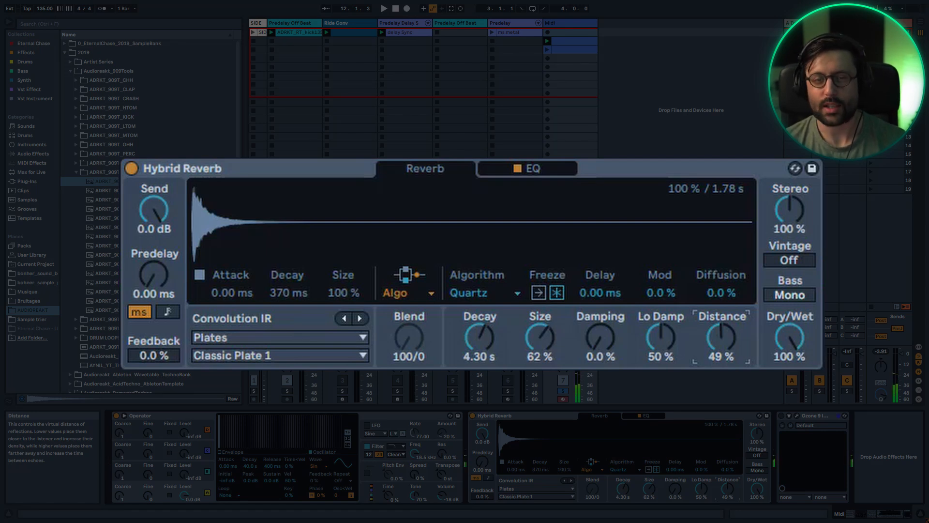
Compare Distance at 0 %, 79 % and 100 % with the Ozone 9 Imager display open, set it to 79 % and close the Imager
mouse_move(725, 352)
mouse_down()
mouse_move(724, 326)
mouse_move(724, 368)
mouse_up()
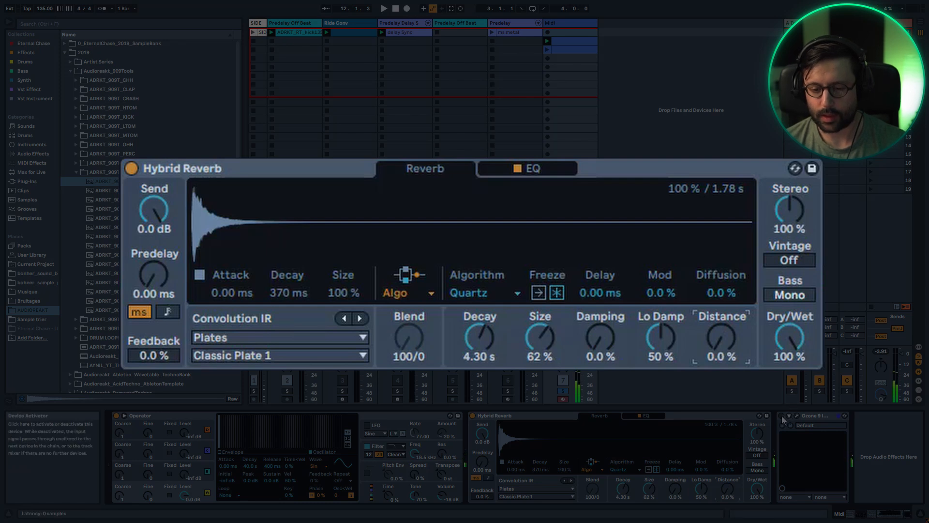
click(797, 416)
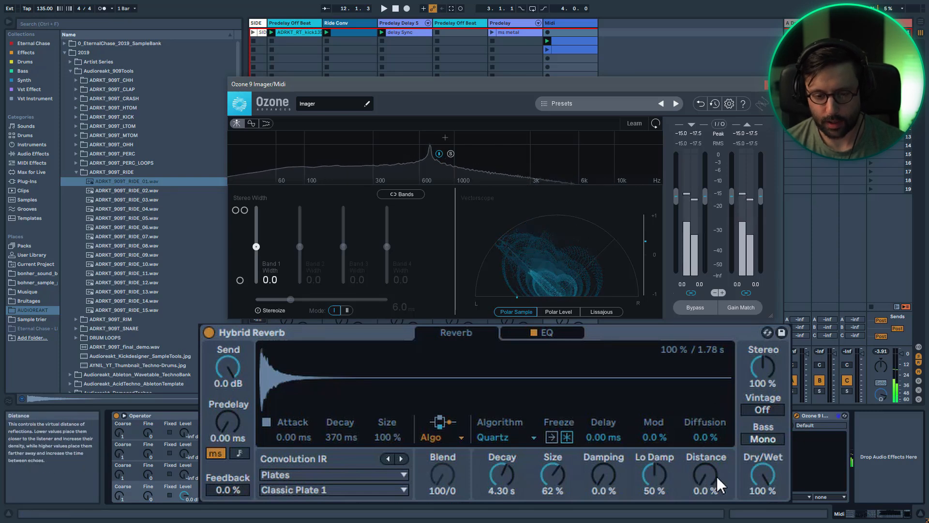
drag(719, 484, 720, 407)
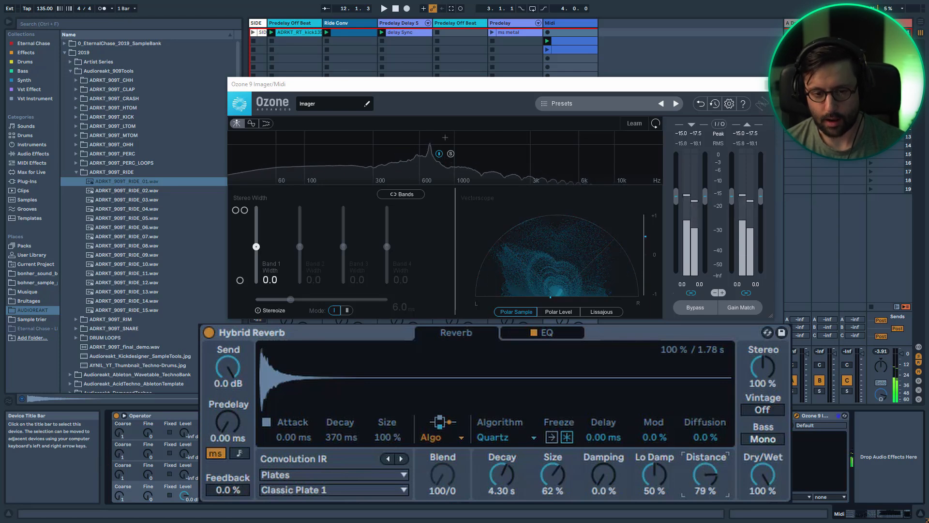
drag(719, 408, 719, 387)
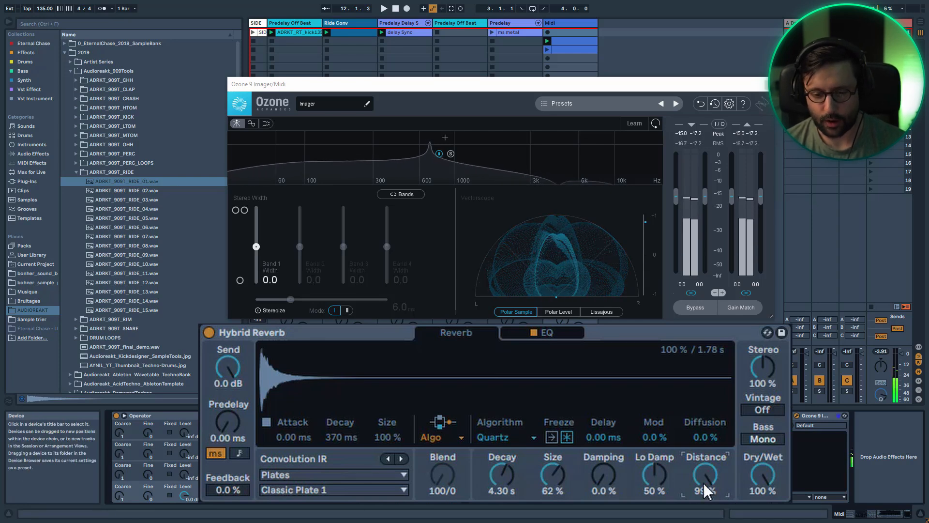
drag(706, 477, 707, 475)
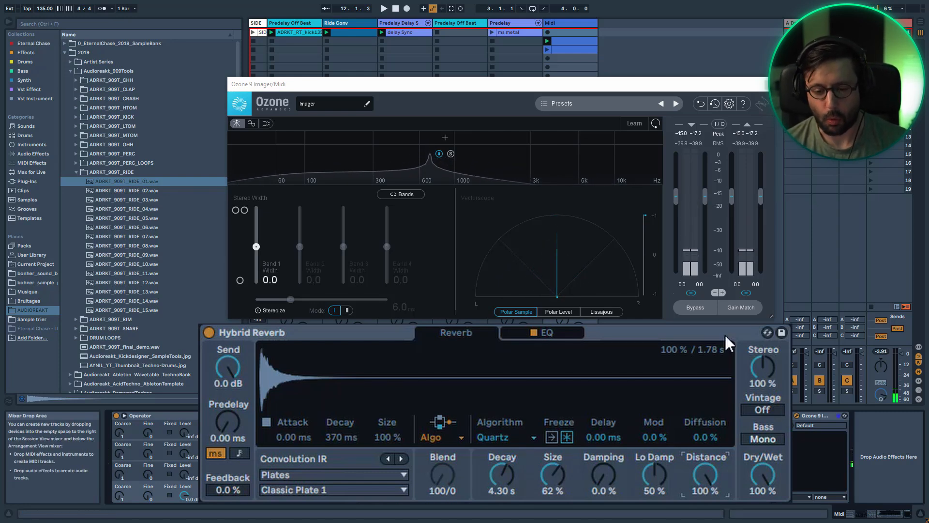
drag(706, 486, 707, 489)
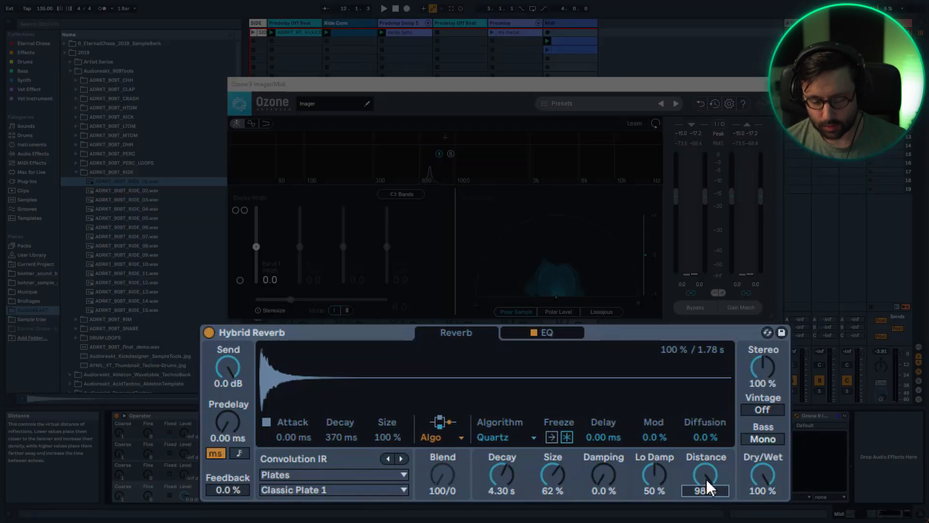
drag(705, 478, 705, 493)
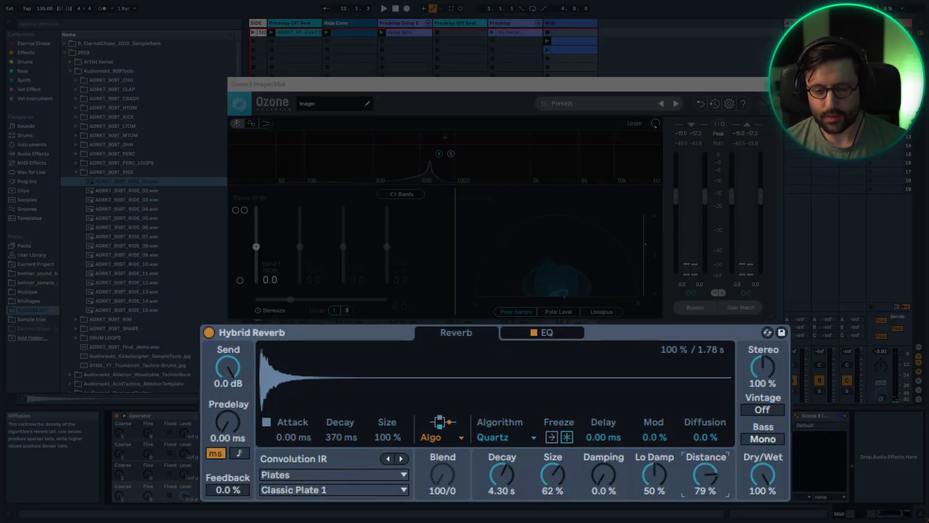
click(758, 85)
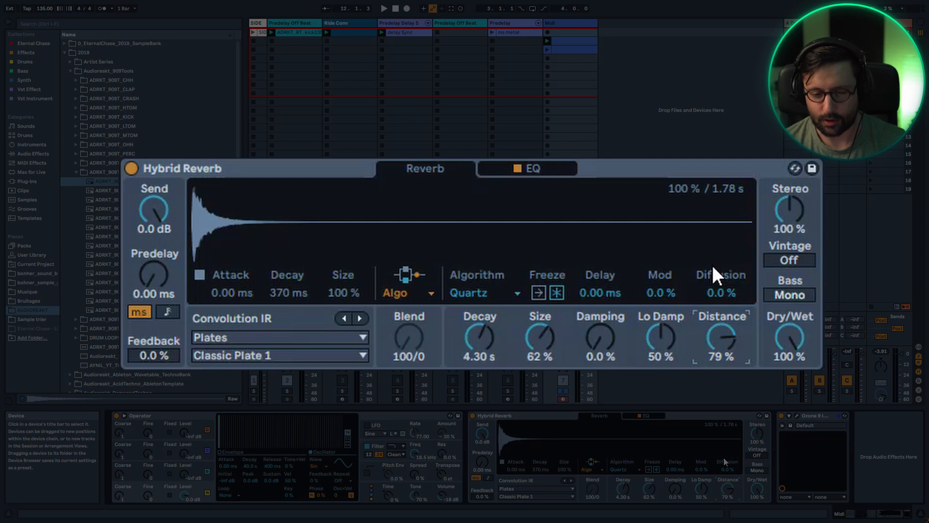
Try Diffusion at 80 %, 100 %, 0 % and 12 %, and settle on 100 %
drag(720, 296, 719, 269)
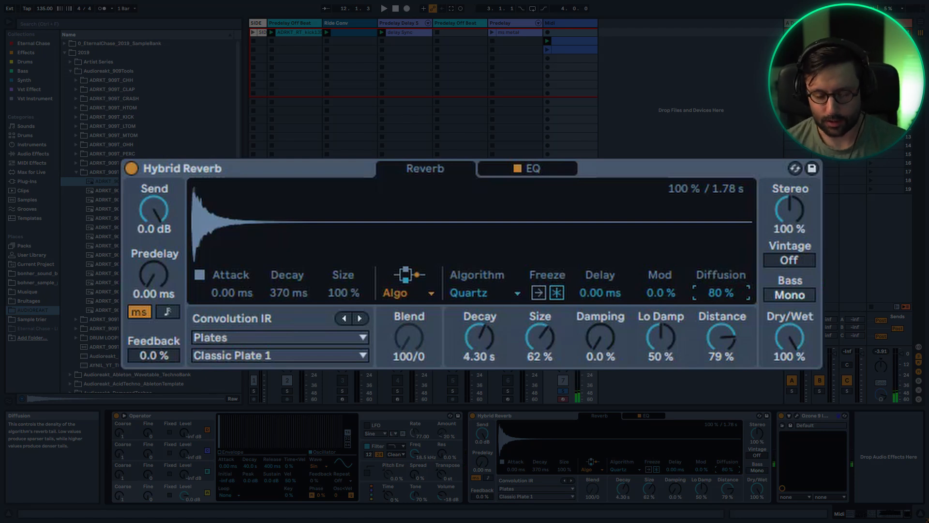
drag(720, 269, 720, 260)
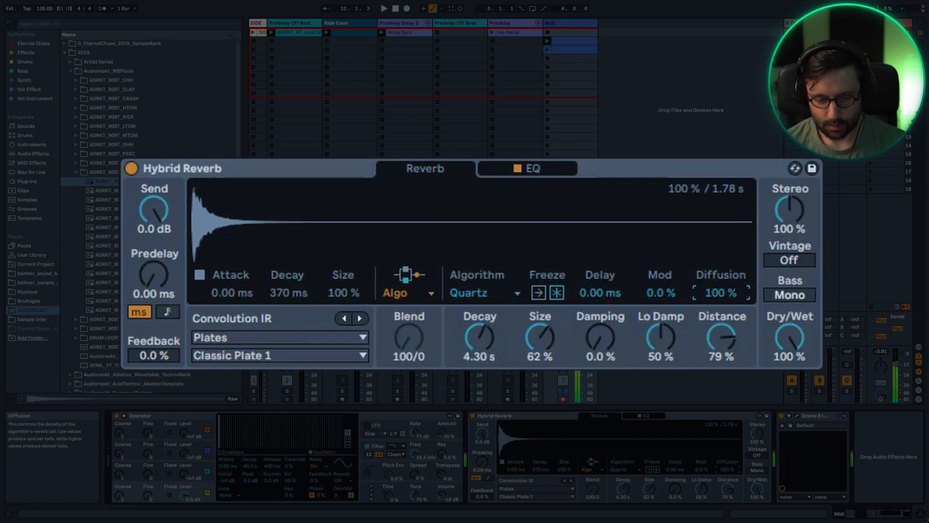
drag(719, 295, 720, 338)
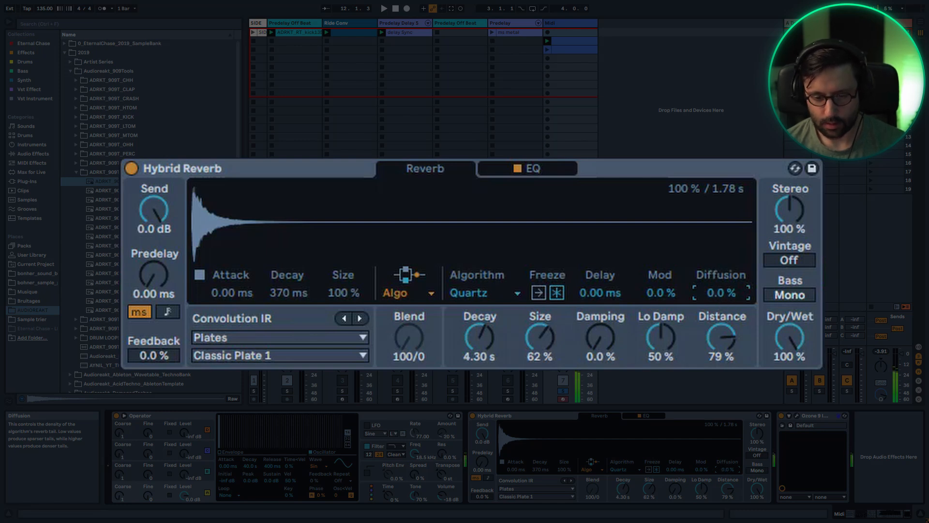
mouse_move(721, 292)
mouse_down()
mouse_move(721, 285)
mouse_move(721, 293)
mouse_up()
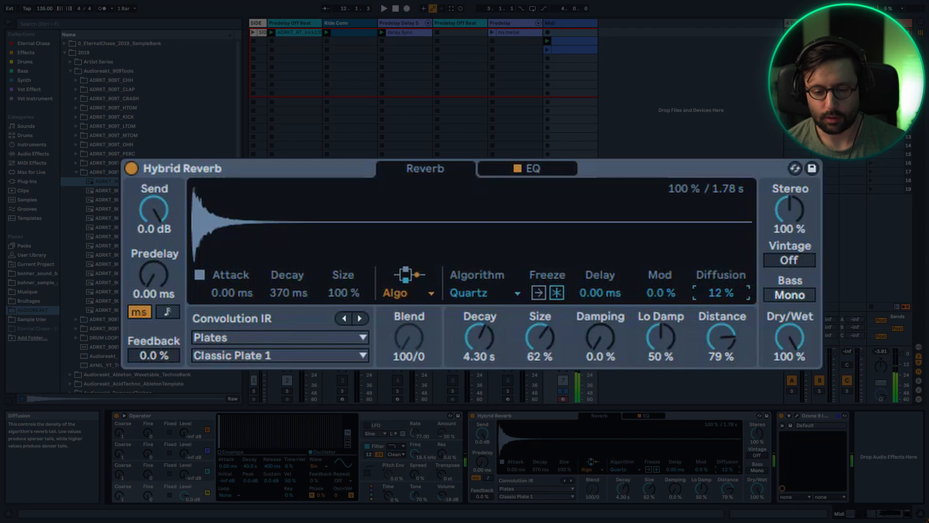
drag(721, 293, 721, 294)
Raise the Quartz algorithm's Mod amount to 100 %
click(657, 292)
drag(658, 292, 658, 244)
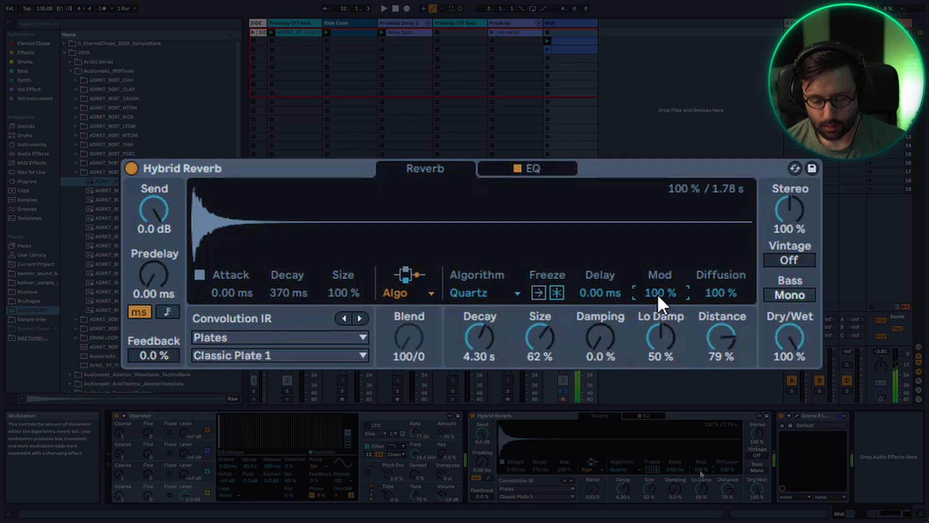
drag(657, 301, 657, 299)
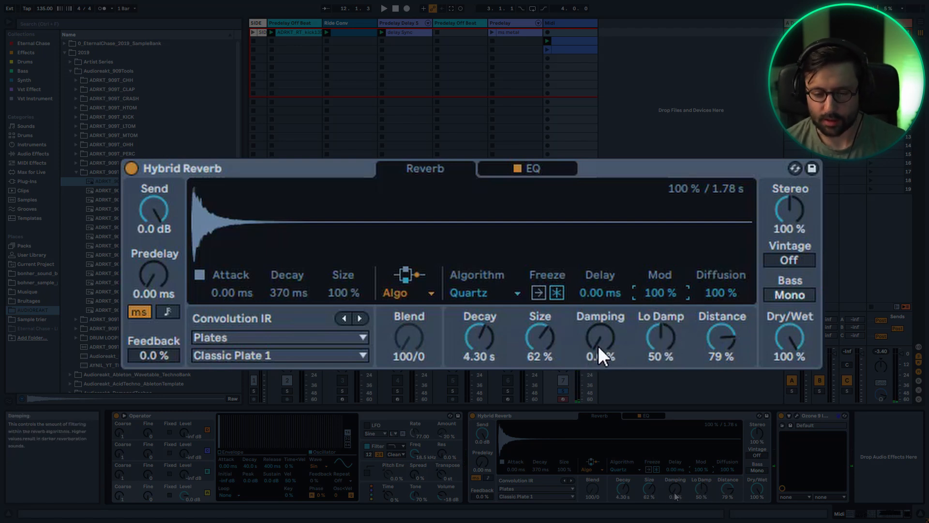
Compare Damping at 100 % and 0 %, and set it back to 100 %
drag(598, 345, 598, 249)
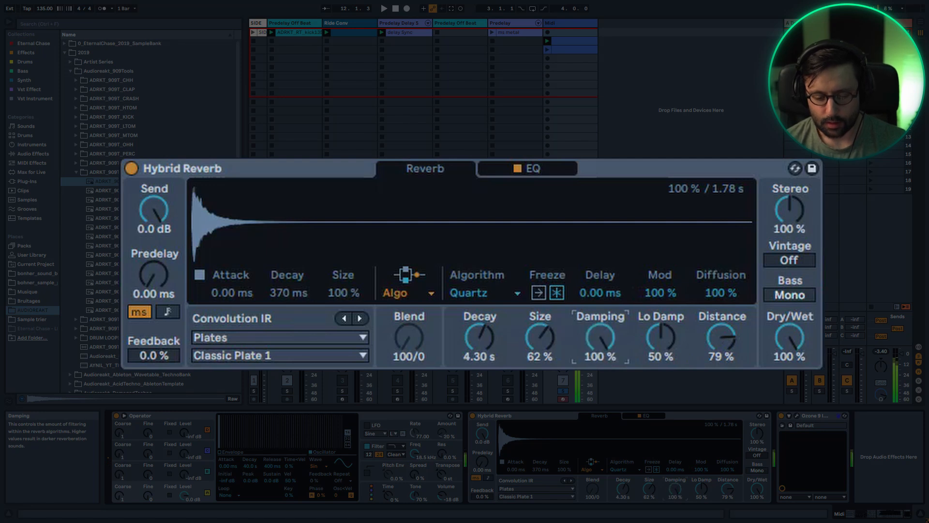
mouse_move(598, 249)
mouse_down()
mouse_move(598, 346)
mouse_move(598, 249)
mouse_up()
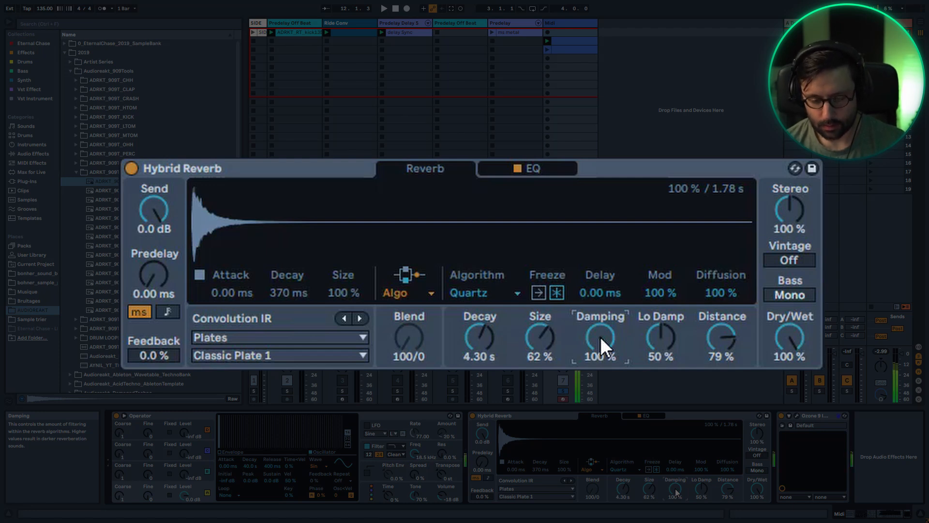
drag(600, 336, 600, 387)
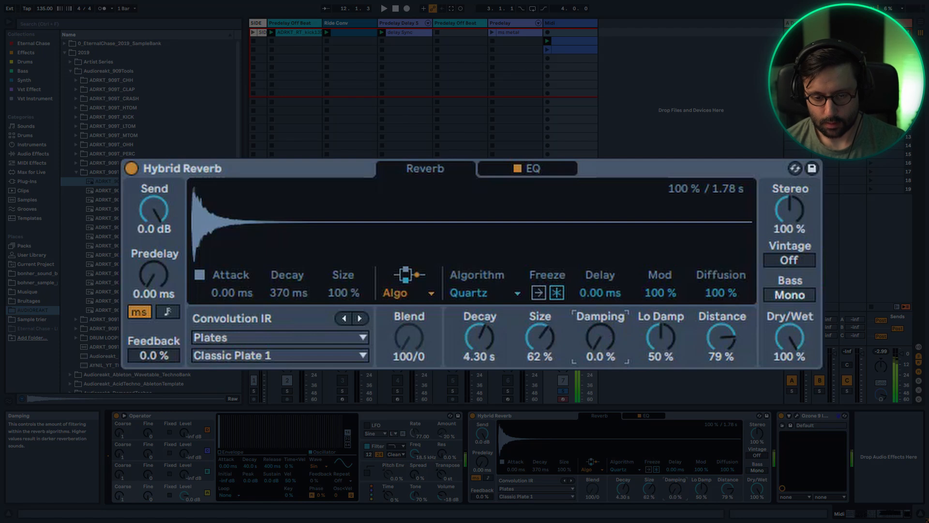
drag(600, 336, 600, 286)
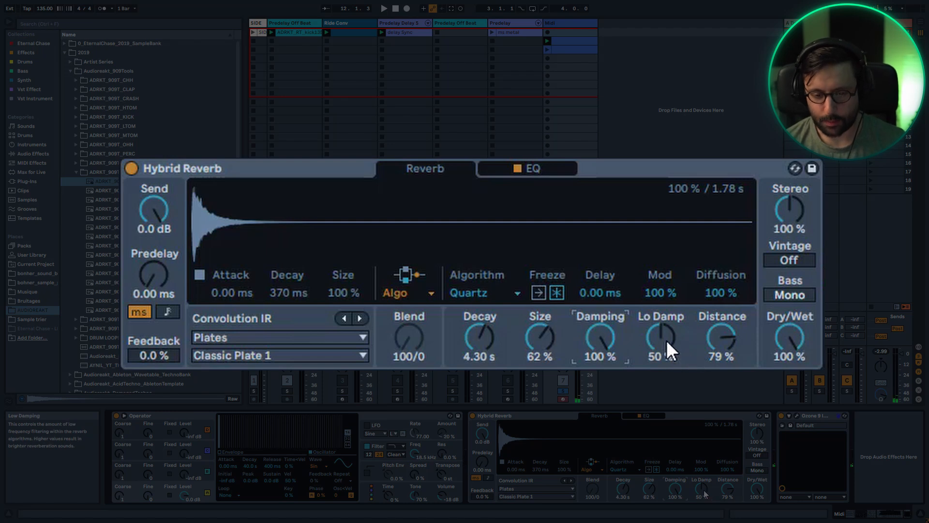
Compare Lo Damp at 100 % and 0 %, and return it to 100 %
drag(661, 337, 661, 291)
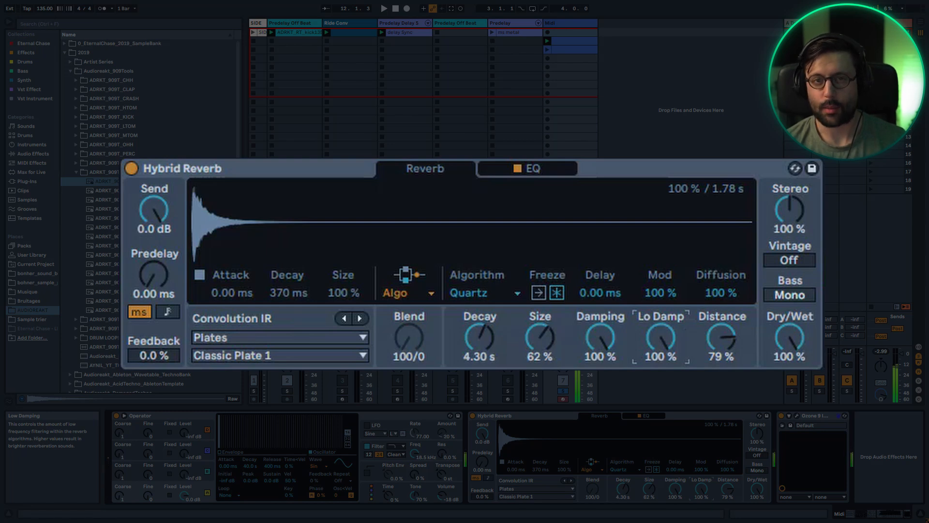
drag(660, 290, 661, 382)
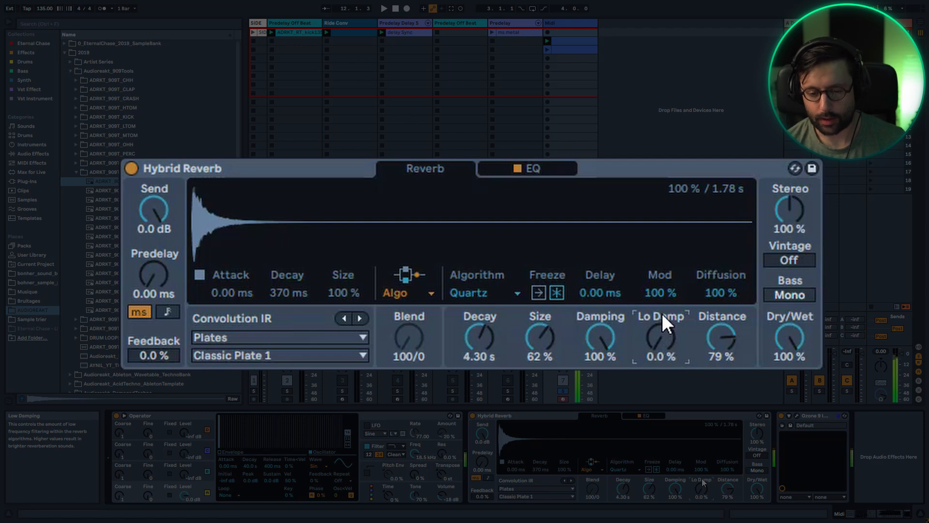
drag(666, 347, 666, 255)
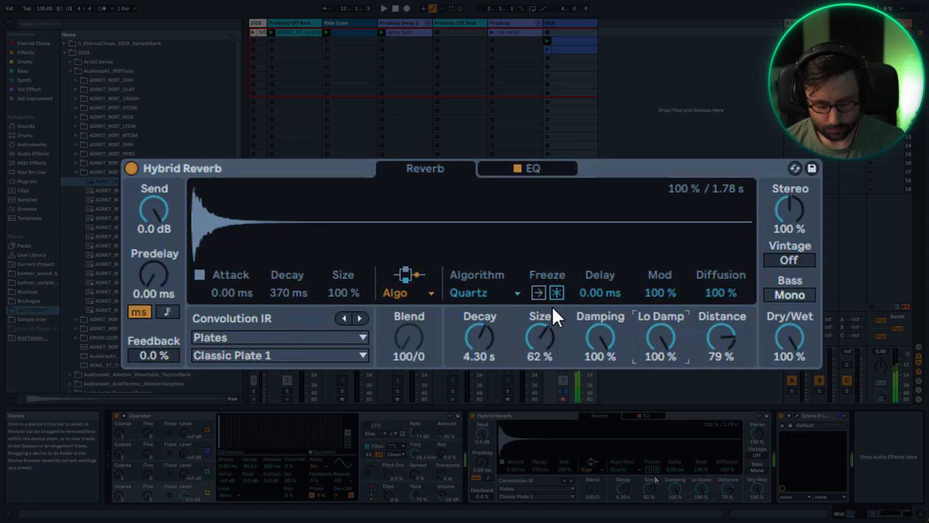
Try Freeze on the reverb tail with Freeze In on and off, and turn both off again
click(559, 294)
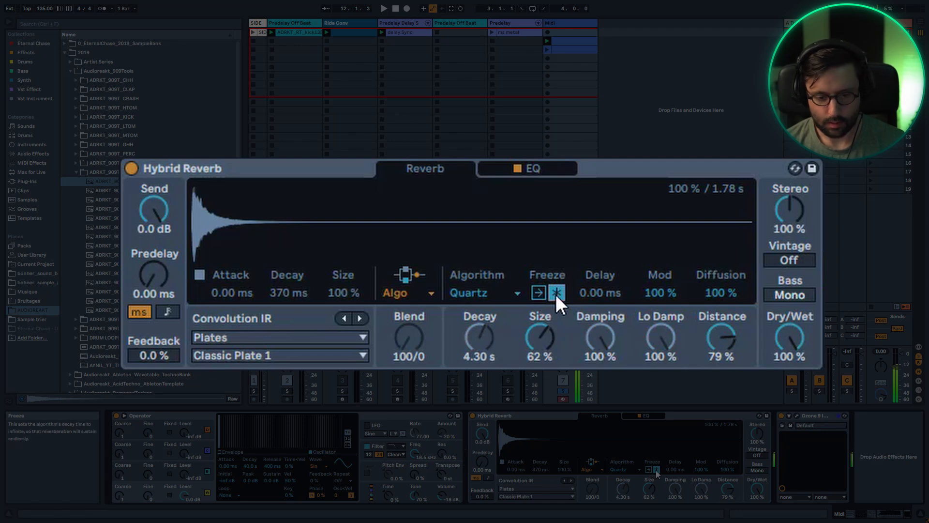
click(543, 294)
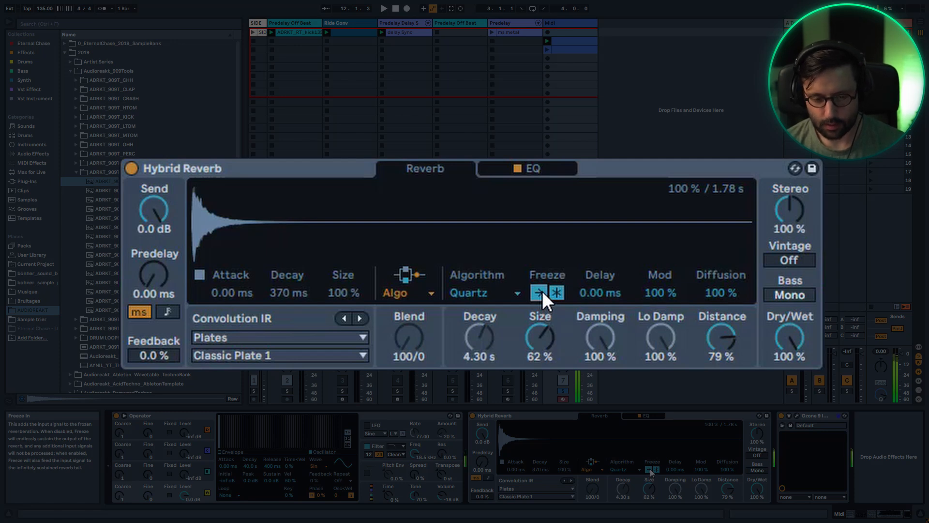
click(540, 292)
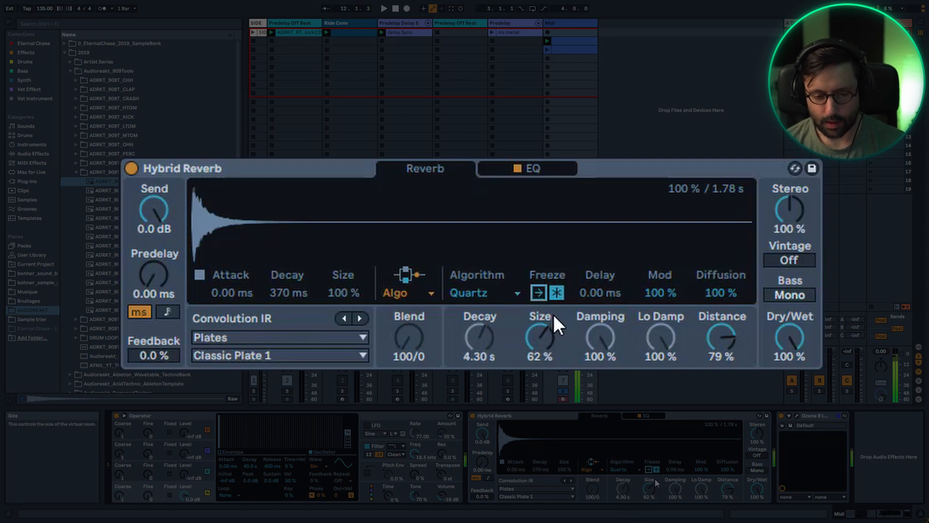
click(539, 294)
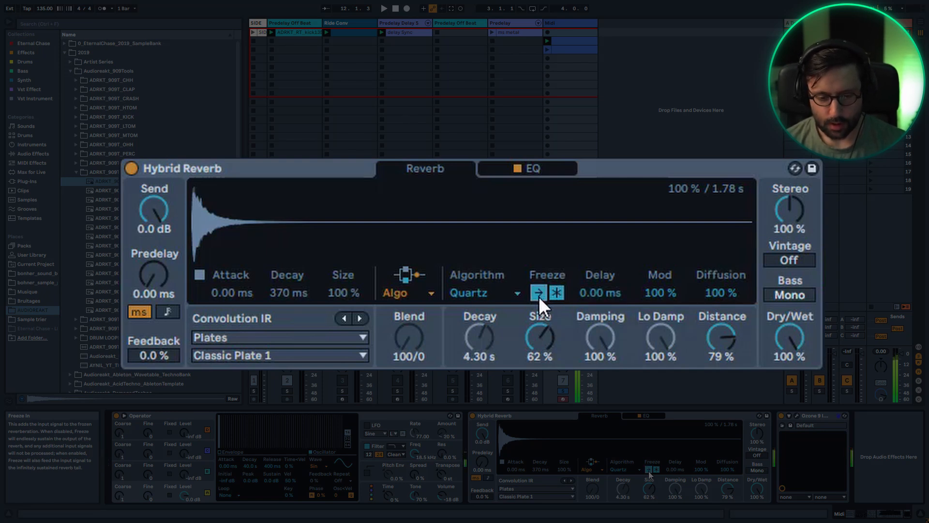
click(539, 294)
click(552, 292)
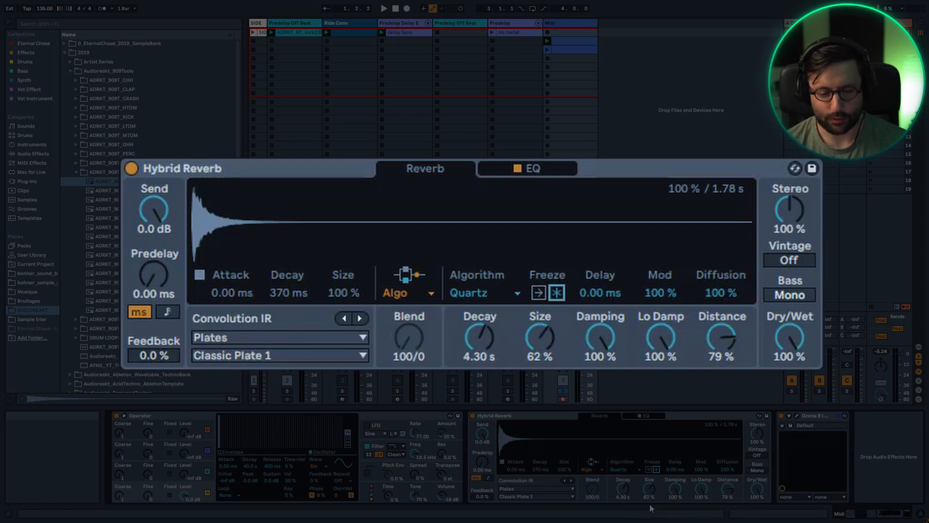
Switch the algorithm to Shimmer and lower Mod to 0 %
drag(145, 294, 145, 275)
drag(153, 355, 170, 348)
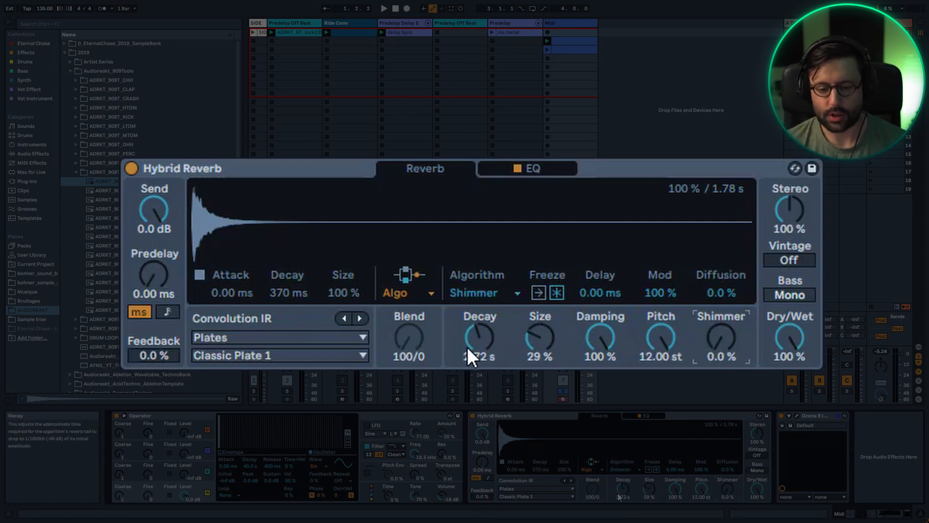
click(536, 349)
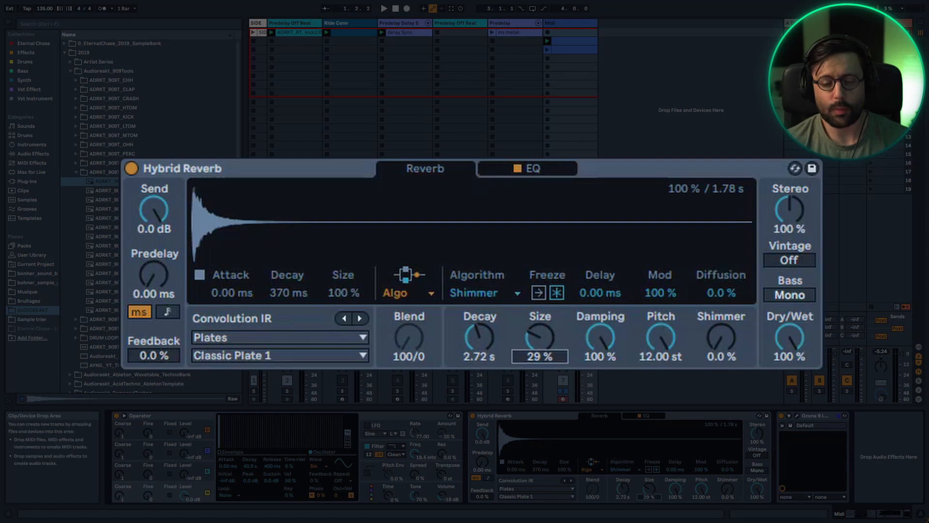
drag(654, 293, 654, 329)
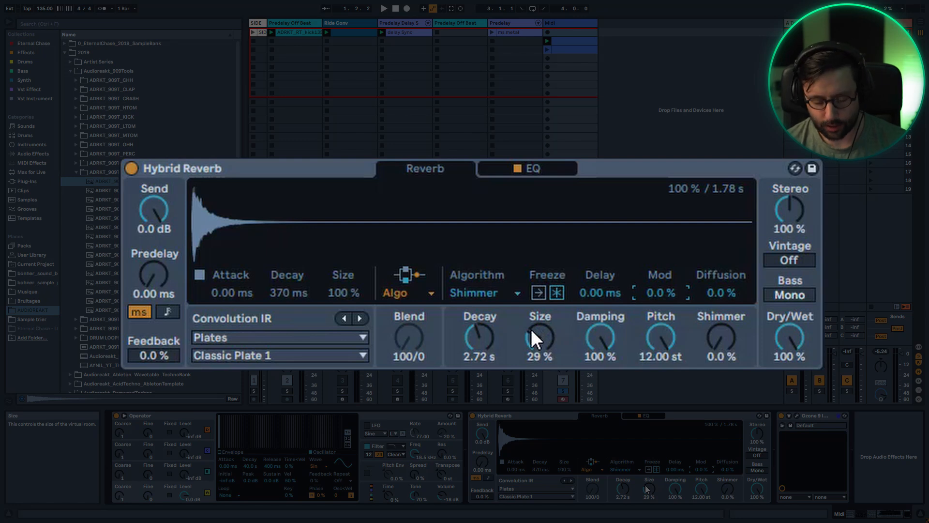
Try the Shimmer algorithm's Size at 70 %, 29 % and 87 %, and set it to 43 %
drag(538, 349, 538, 310)
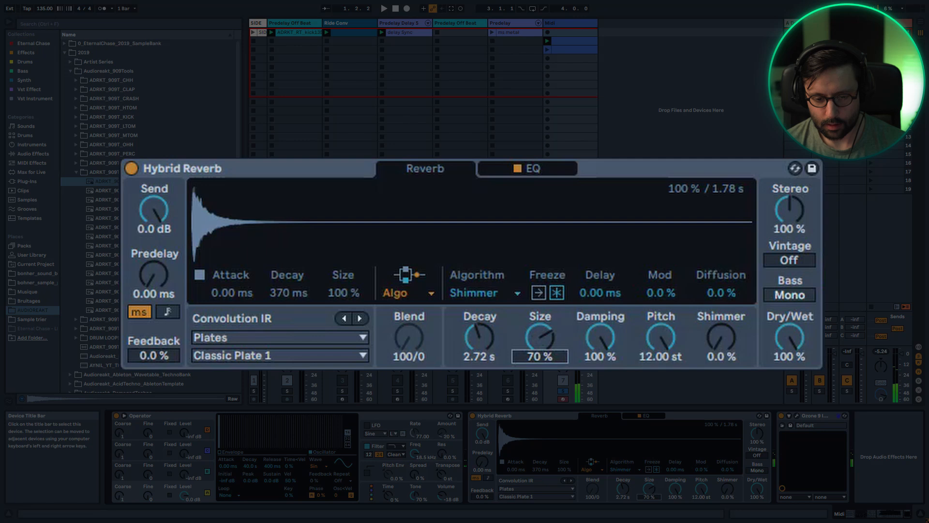
drag(539, 343, 538, 361)
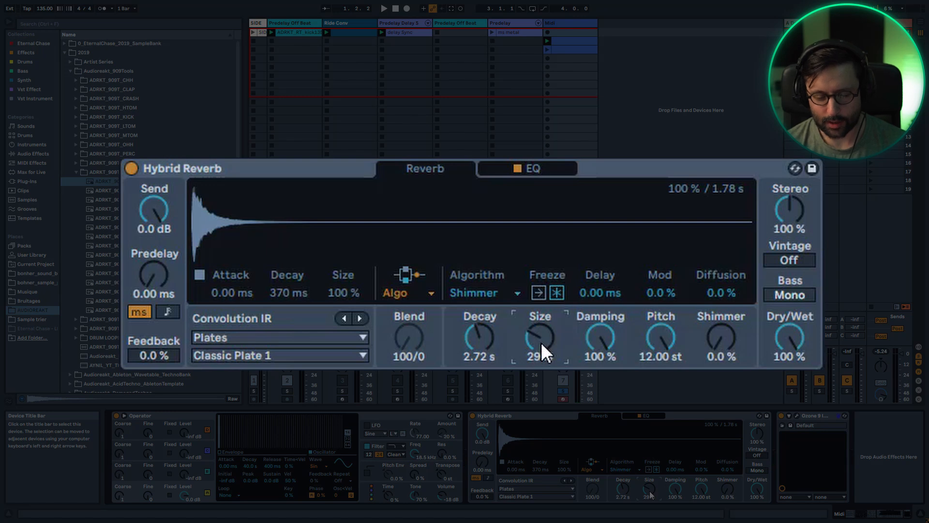
drag(541, 342, 540, 290)
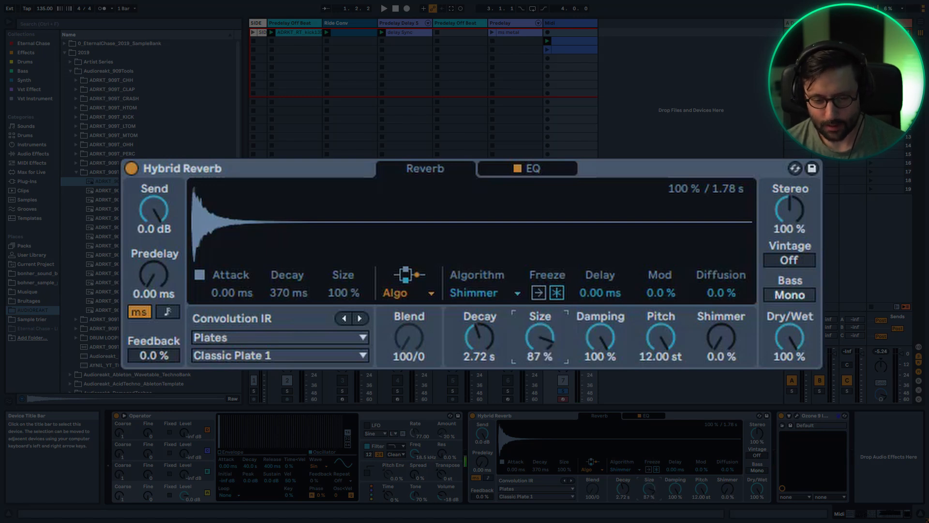
drag(539, 338, 540, 374)
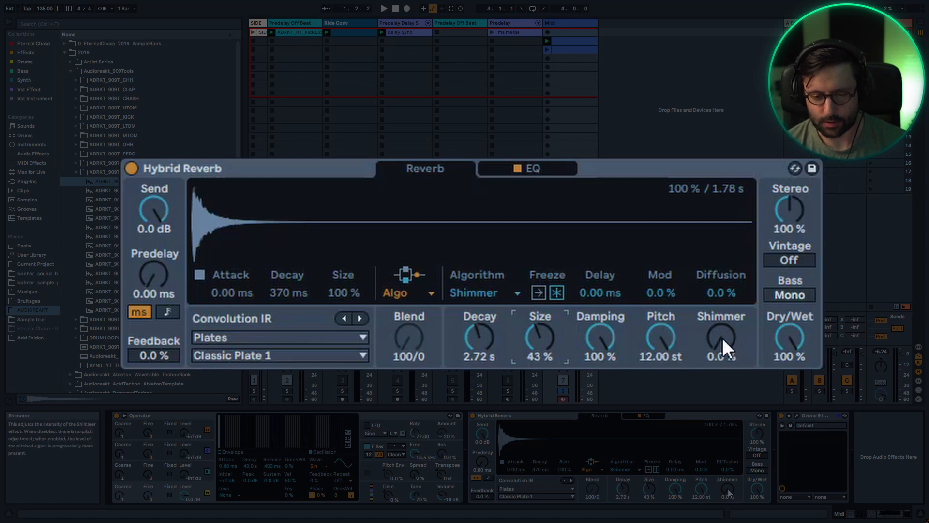
Raise the Shimmer amount to 88 % and set Pitch to -12 st
drag(722, 338, 722, 295)
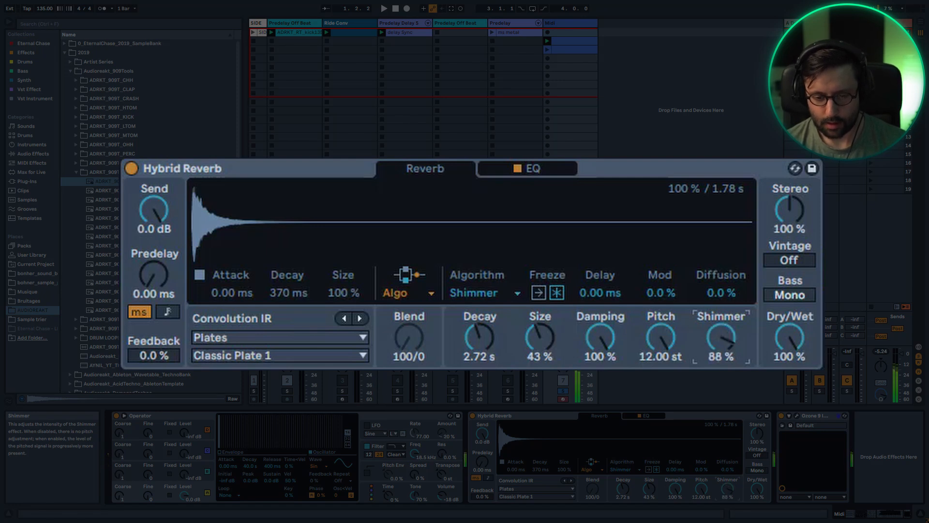
click(661, 339)
drag(660, 338, 660, 425)
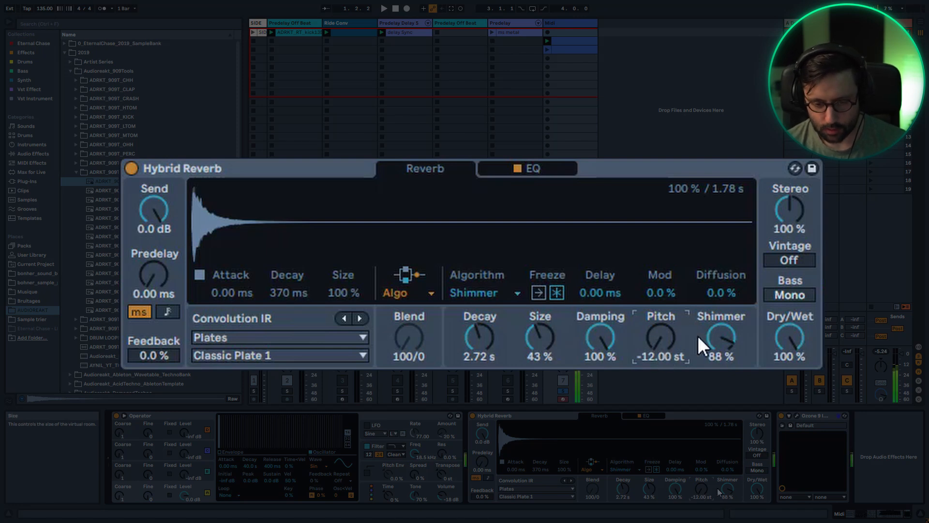
Raise Shimmer to 100 %, try Pitch at 12 st, and set it back to -12 st
drag(720, 339, 721, 324)
drag(661, 344, 661, 271)
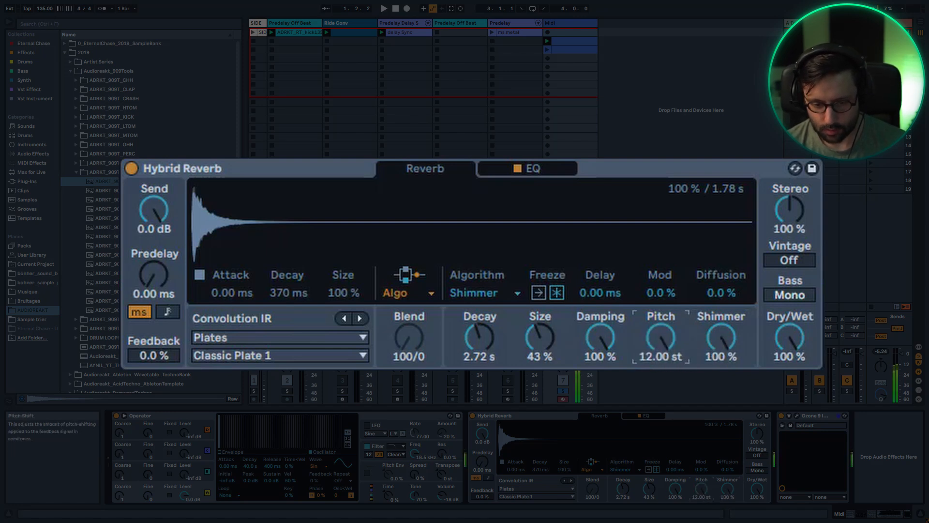
drag(660, 339, 660, 411)
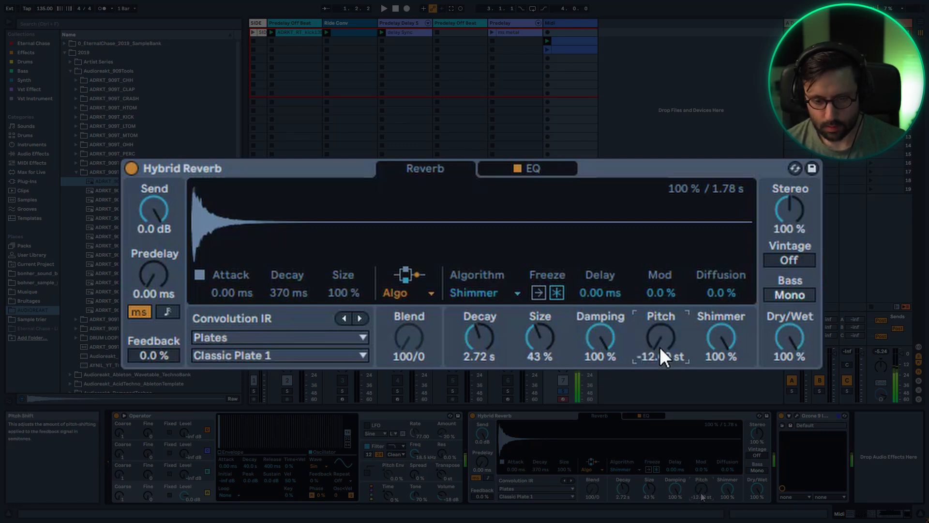
Set the Shimmer algorithm's Size to 76 %, Diffusion to 100 % and Mod to 100 %
drag(527, 339, 526, 307)
drag(716, 292, 716, 242)
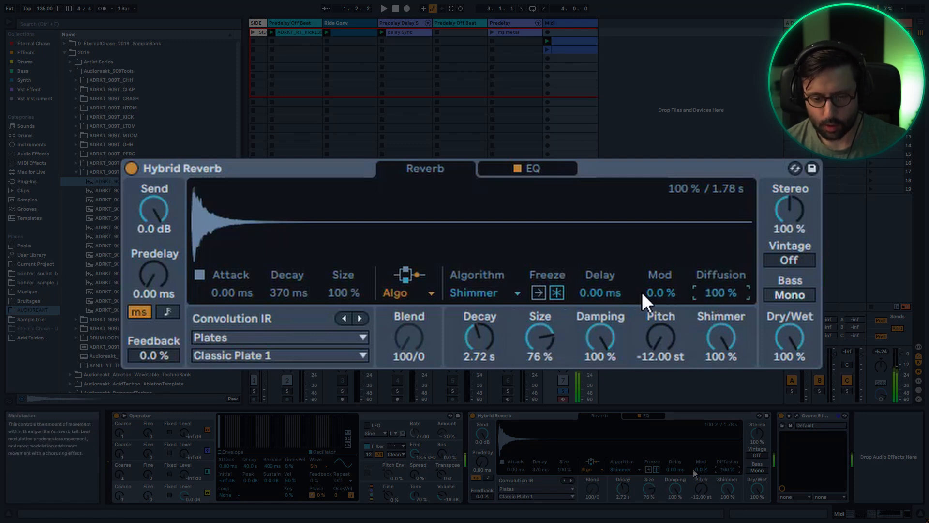
drag(656, 294, 656, 262)
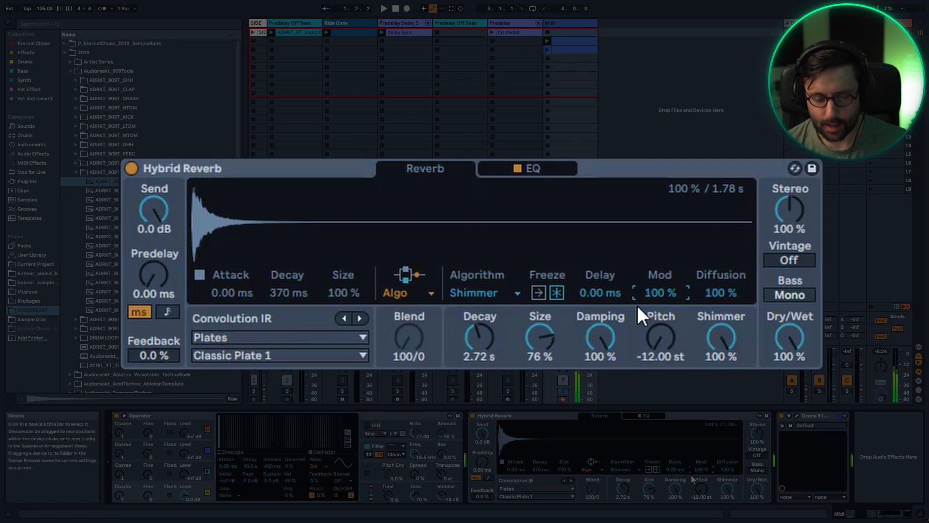
Set Pitch to 12 st and Decay to 14.6 s, and lower the reverb's Dry/Wet in stages to 46 %
drag(790, 346, 790, 364)
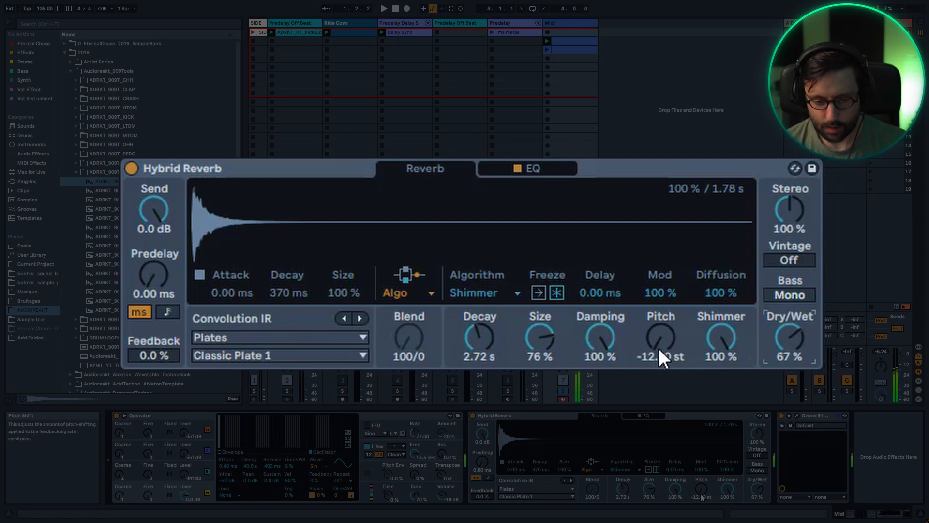
drag(658, 348, 658, 271)
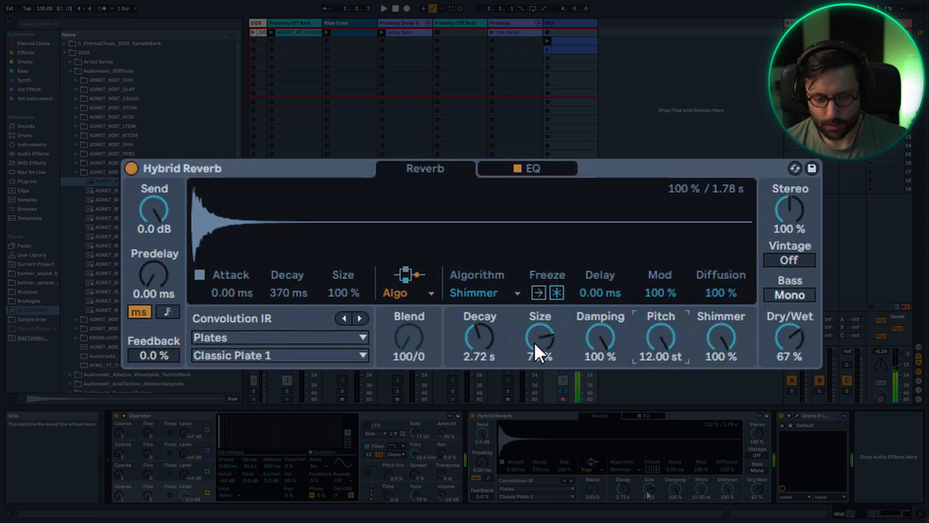
drag(475, 347, 474, 329)
drag(797, 336, 797, 346)
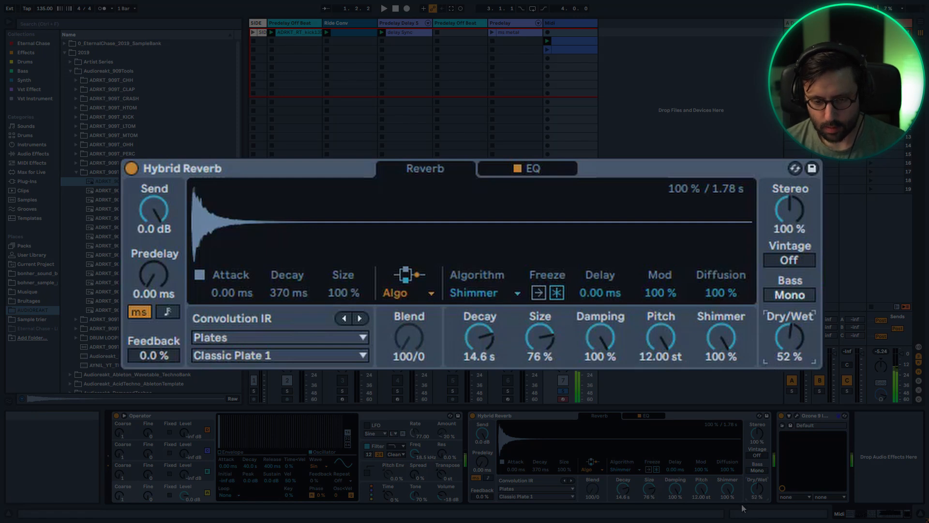
drag(788, 338, 789, 344)
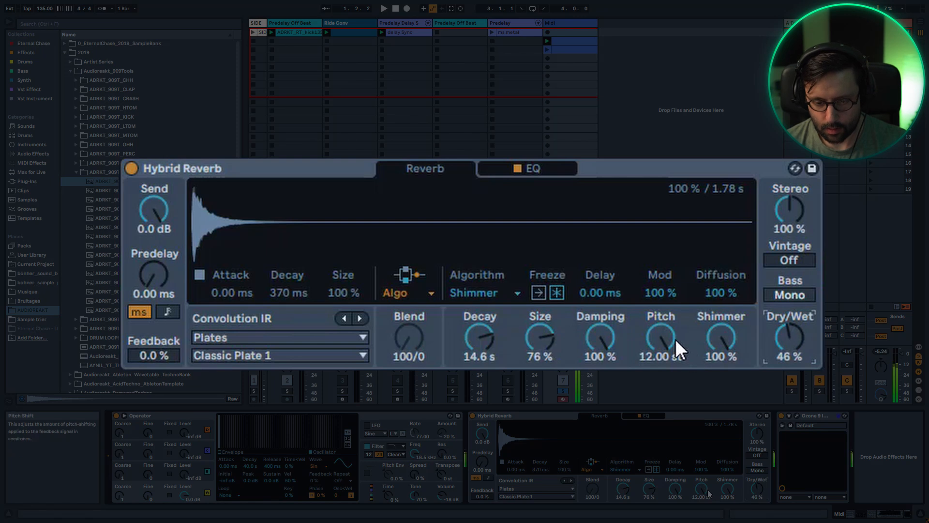
Set the Shimmer algorithm's Pitch to 7 st and reduce the Shimmer amount to 55 %
click(662, 338)
drag(662, 338, 662, 348)
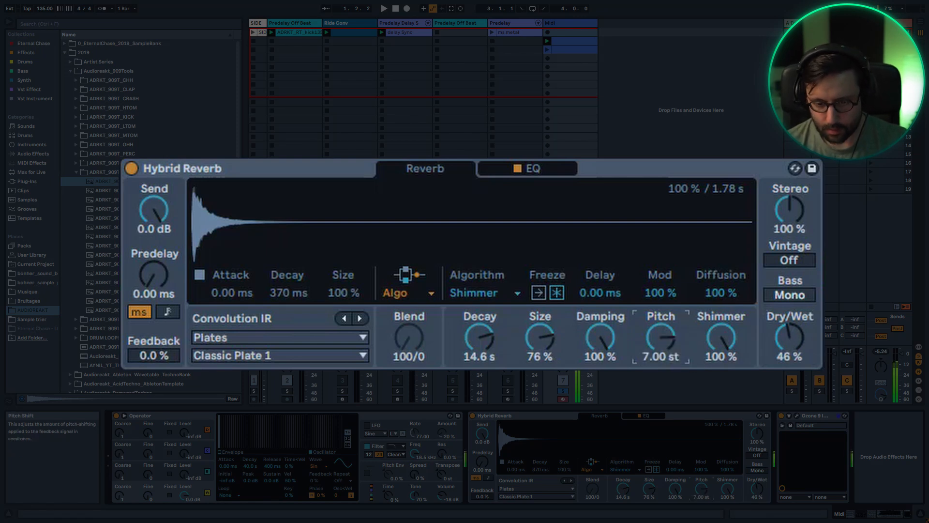
drag(721, 339, 721, 358)
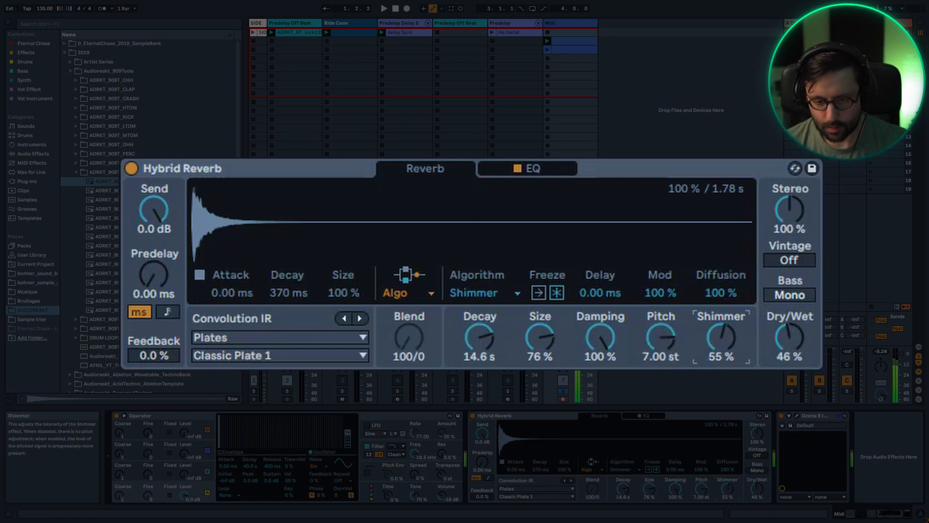
Lower the Shimmer algorithm's Diffusion, Mod and Damping
drag(722, 290, 722, 310)
drag(660, 293, 660, 305)
drag(587, 349, 560, 363)
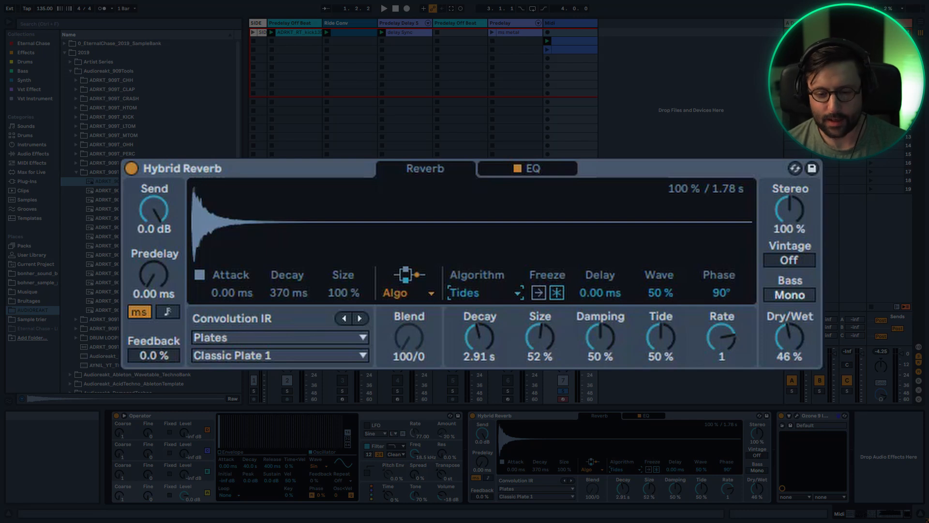
Insert an Auto Pan after Hybrid Reverb with Amount 59.5 %, tempo-synced Rate 1/2 and Phase 180°
click(33, 153)
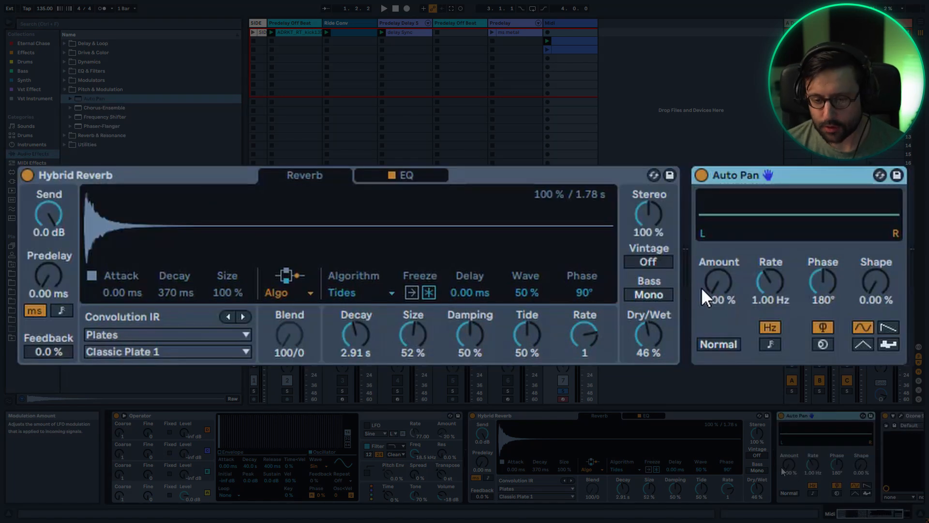
drag(784, 459, 784, 419)
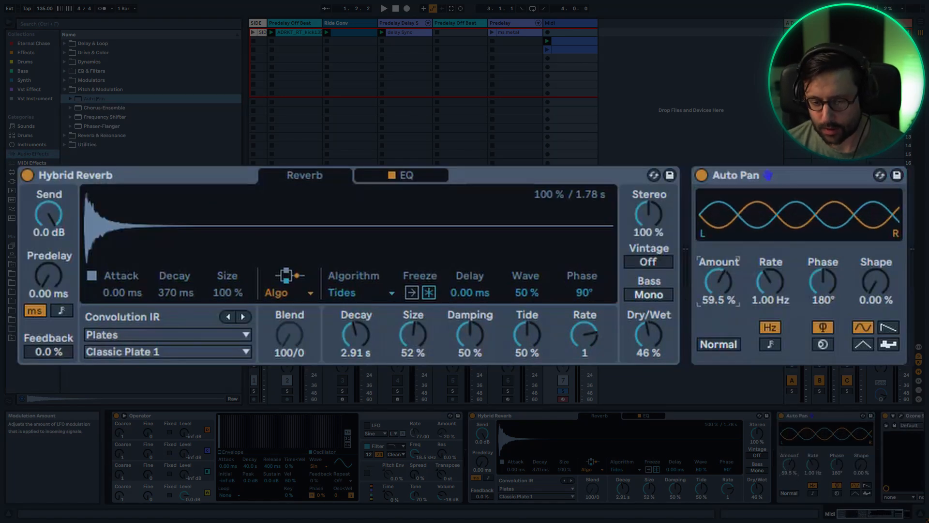
click(771, 343)
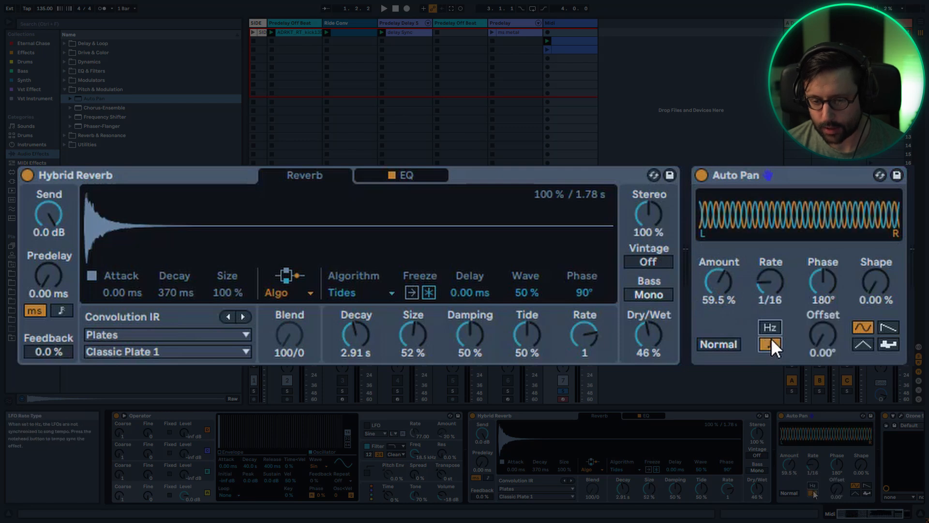
drag(770, 282, 770, 260)
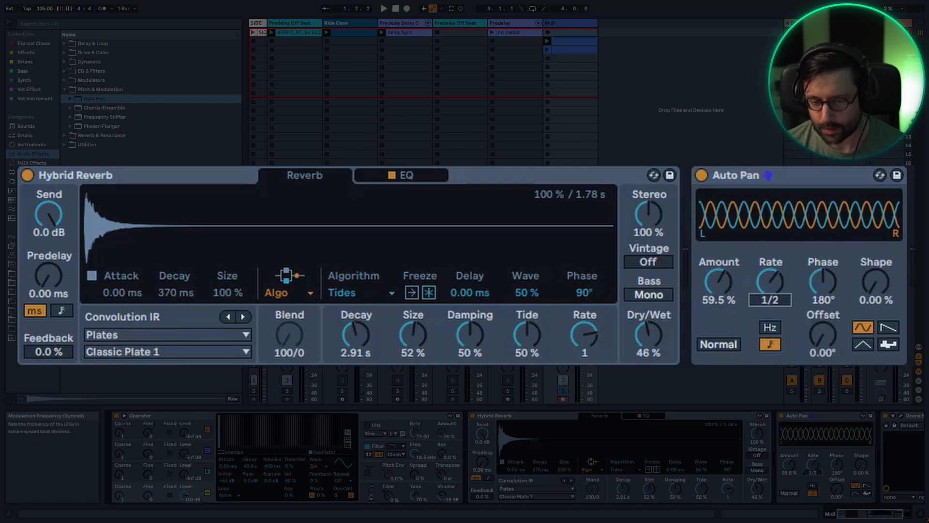
drag(815, 292, 814, 285)
double_click(815, 292)
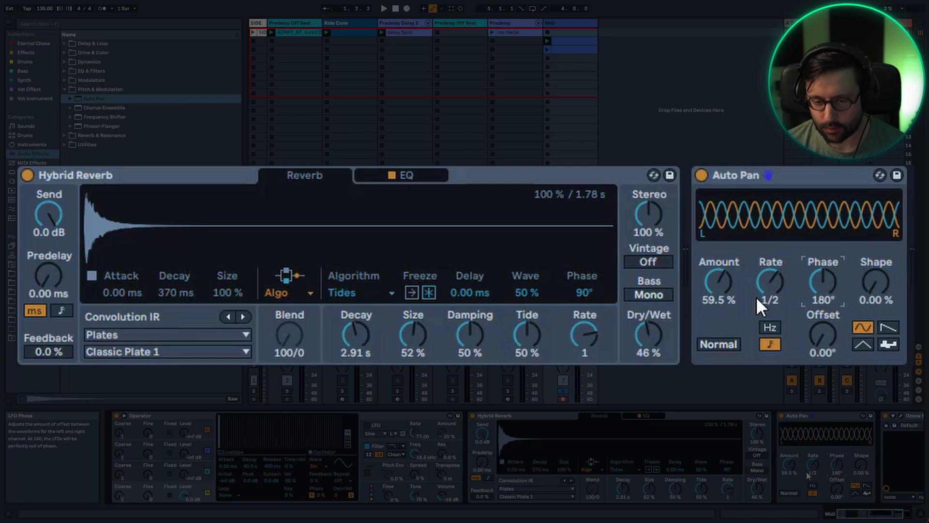
Set the reverb's Tide to 58 %, Rate to 1/4 and Phase to 180°, and Auto Pan's Amount to 72.2 % and Rate to 1/4
mouse_move(530, 340)
mouse_down()
mouse_move(529, 321)
mouse_move(530, 355)
mouse_up()
mouse_move(707, 304)
mouse_down()
mouse_move(707, 291)
mouse_move(707, 333)
mouse_move(707, 298)
mouse_up()
drag(769, 296, 769, 286)
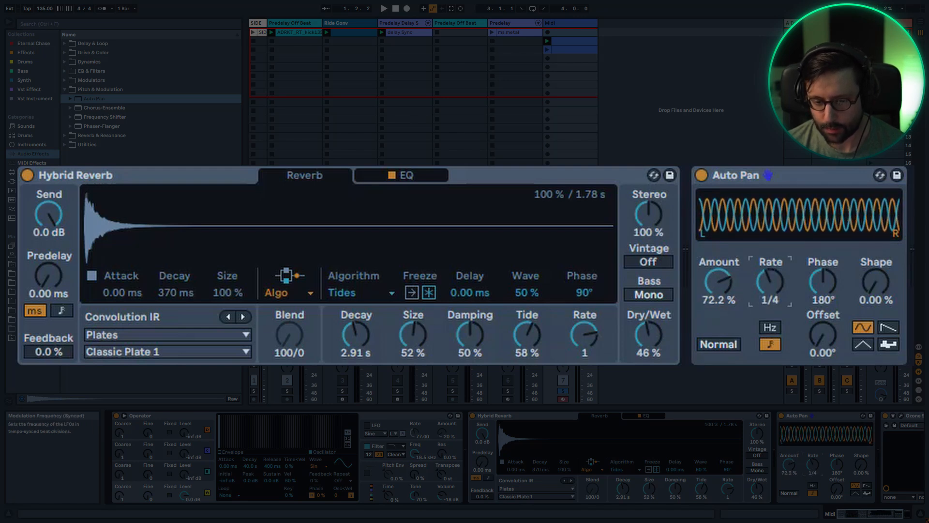
drag(582, 339, 582, 338)
drag(580, 291, 580, 261)
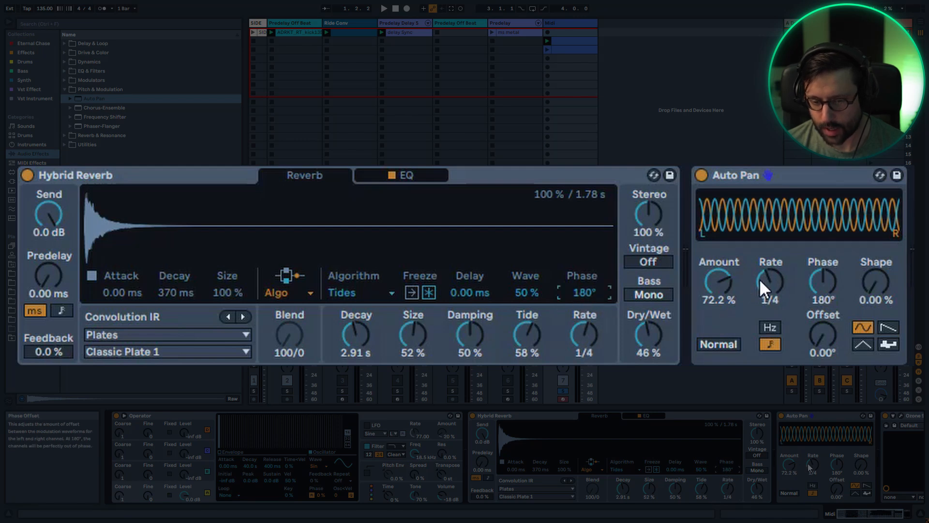
Set Auto Pan's Rate to 6, try its Phase at 90°, and return the Phase to 180°
drag(769, 293, 770, 319)
click(824, 286)
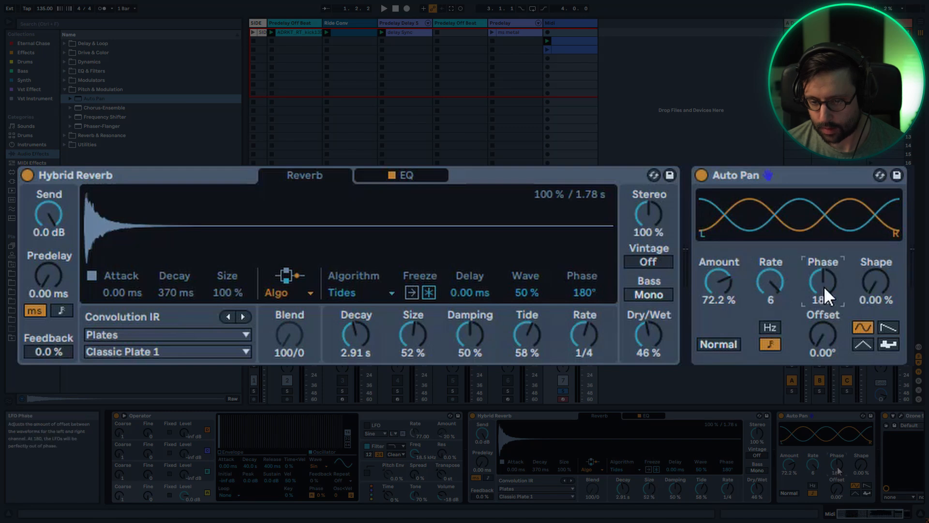
drag(823, 286, 823, 334)
text(90)
key(Return)
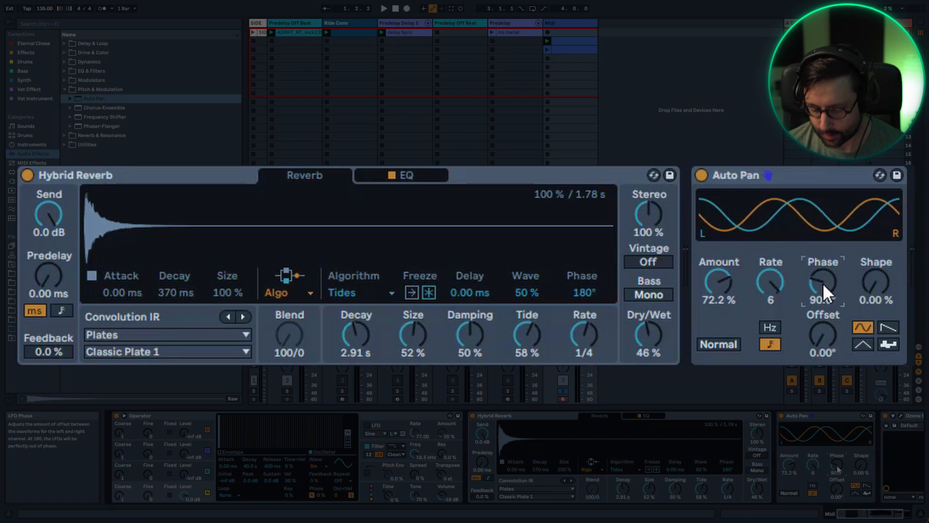
text(180)
key(Return)
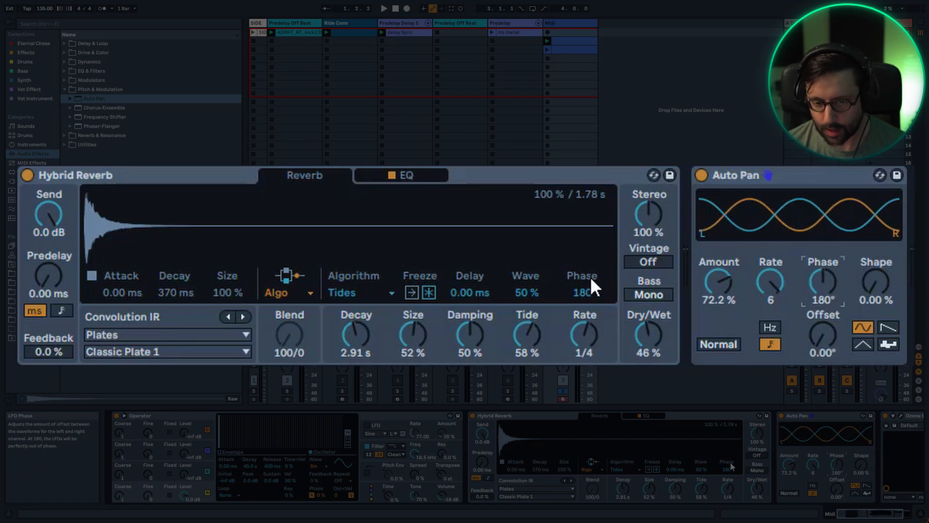
Try the Tides algorithm's Wave at 0 %, 50 % and 100 %, comparing Auto Pan's random and sine waveforms, and leave Auto Pan on sine
drag(526, 293, 526, 329)
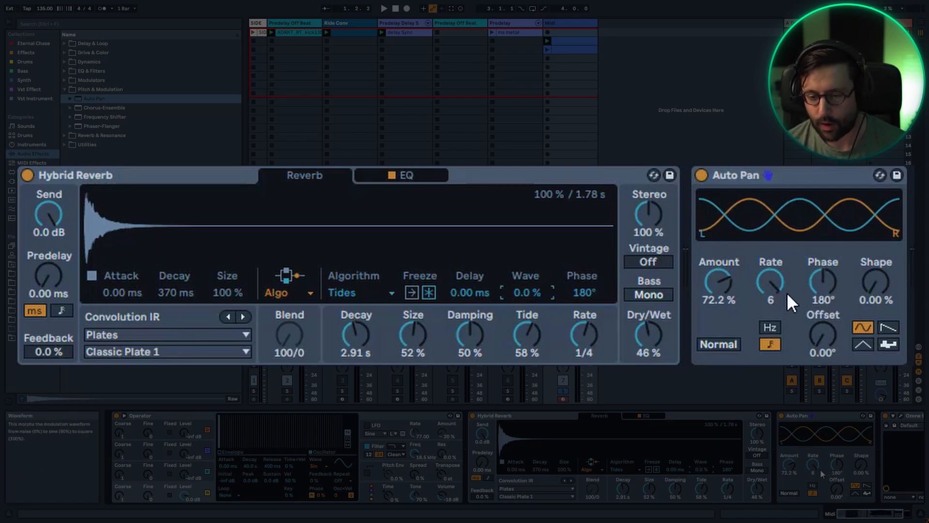
click(887, 345)
click(866, 326)
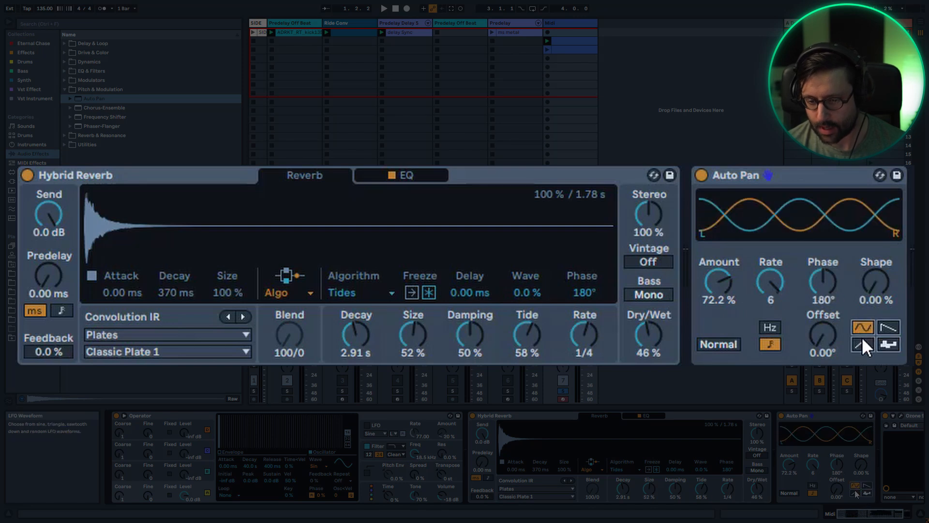
key(ctrl+z)
drag(530, 295, 528, 263)
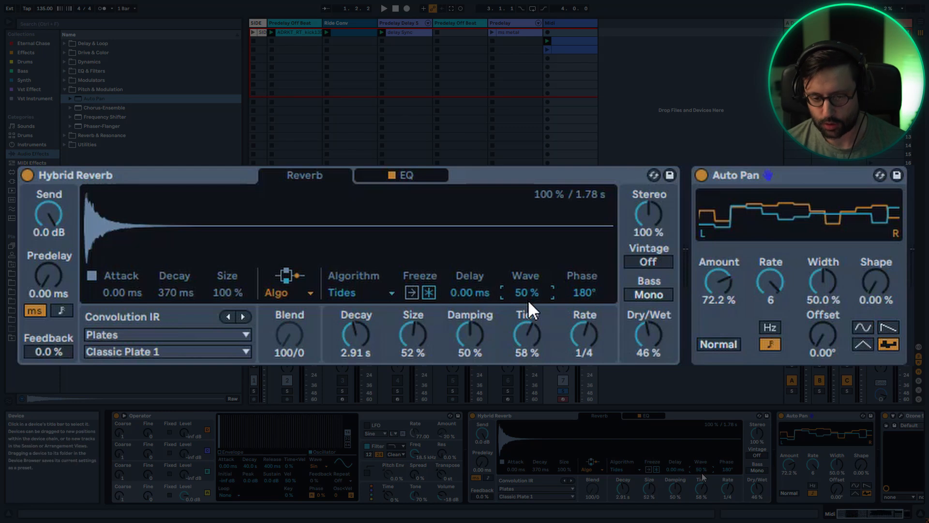
click(863, 328)
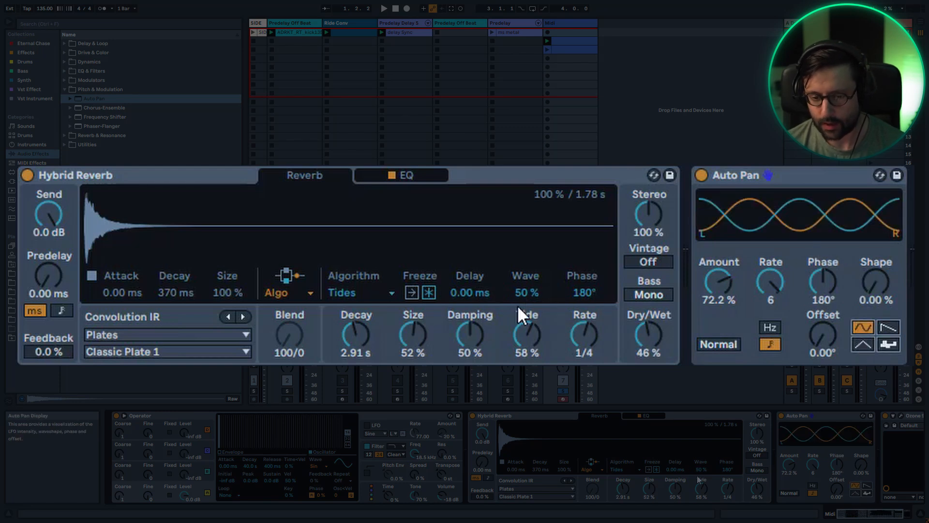
drag(530, 290, 530, 268)
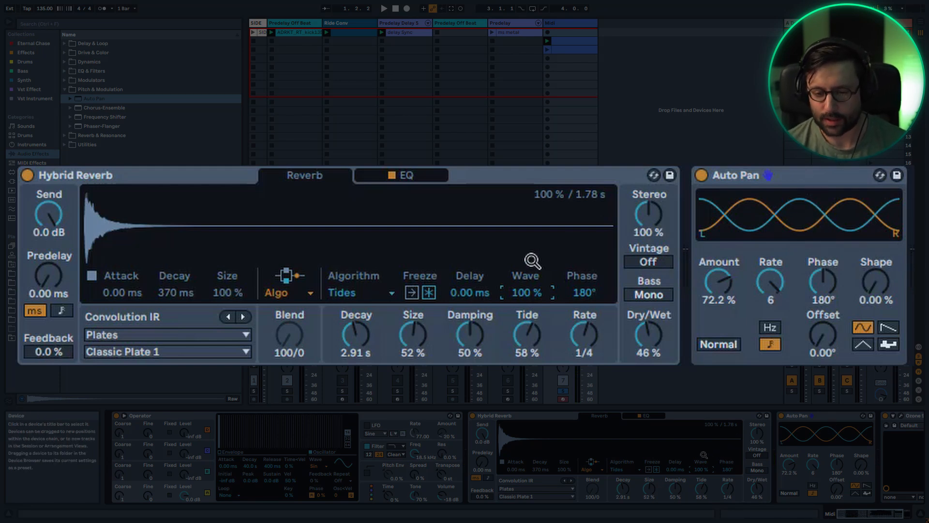
Turn off Auto Pan and set the reverb's Dry/Wet to 75 %, Tide to 100 % and Damping to 0 %
click(702, 173)
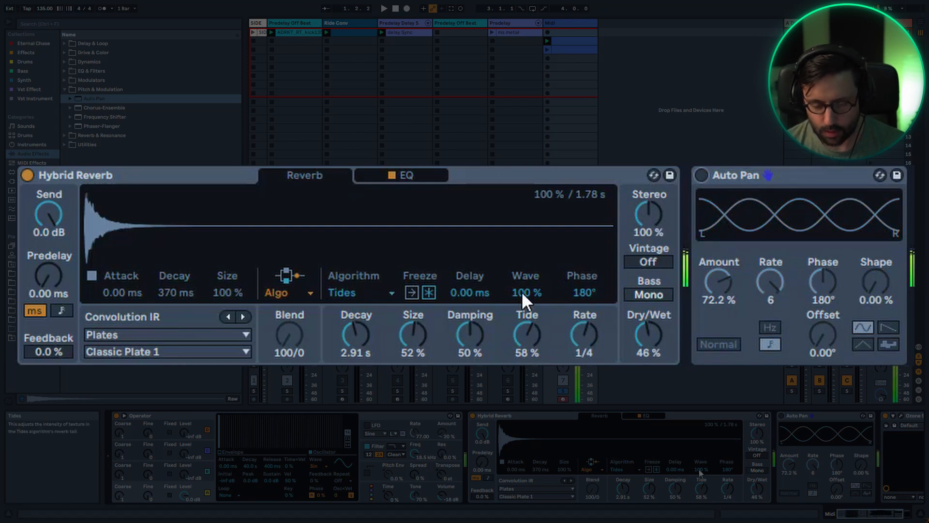
drag(649, 341, 648, 315)
drag(535, 342, 535, 320)
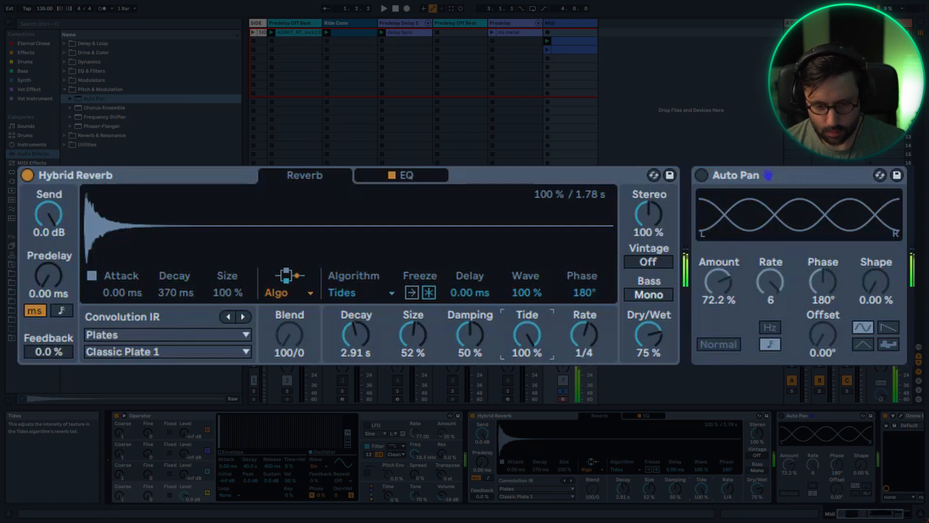
drag(467, 338, 467, 368)
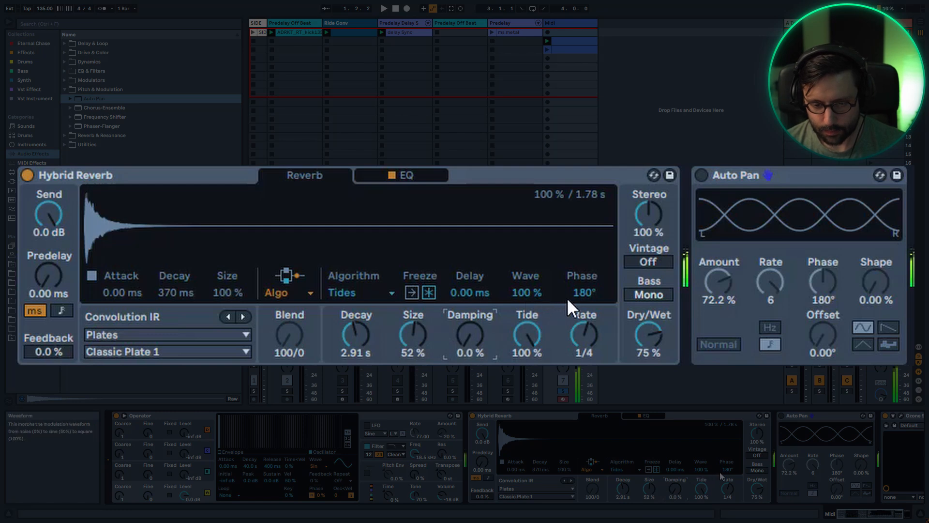
Set the reverb's Dry/Wet to 89 %, Wave to 49 %, Rate to 1/16 and Phase to 104°, and raise Size
mouse_move(655, 337)
mouse_down()
mouse_move(655, 318)
mouse_move(655, 327)
mouse_up()
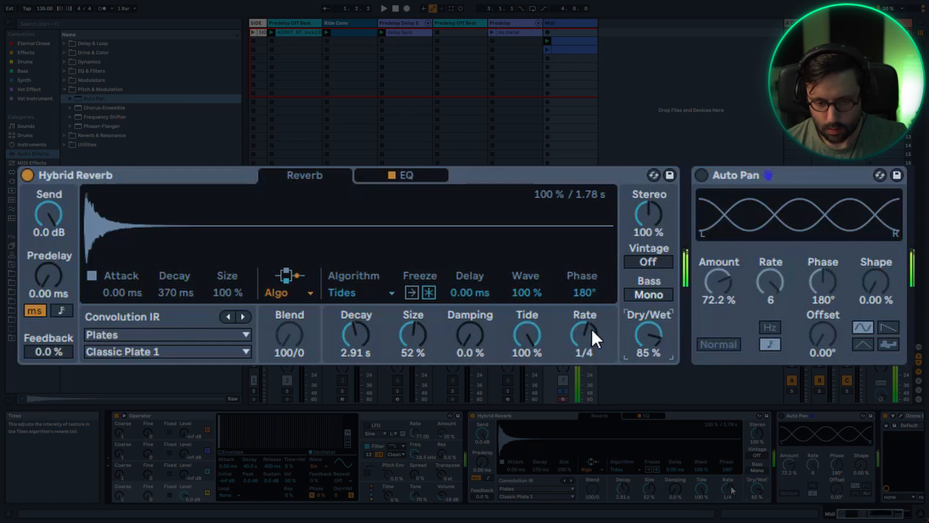
drag(652, 338, 652, 334)
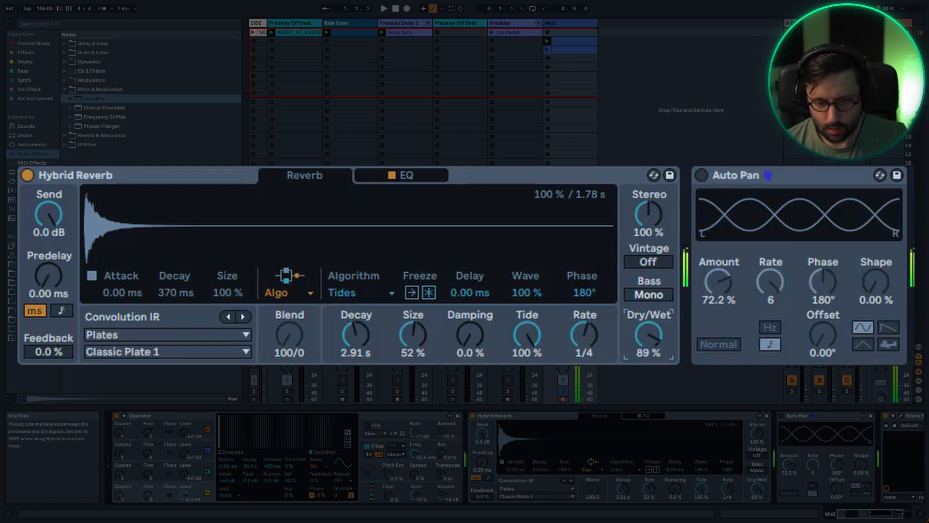
drag(525, 292, 527, 305)
drag(585, 337, 585, 346)
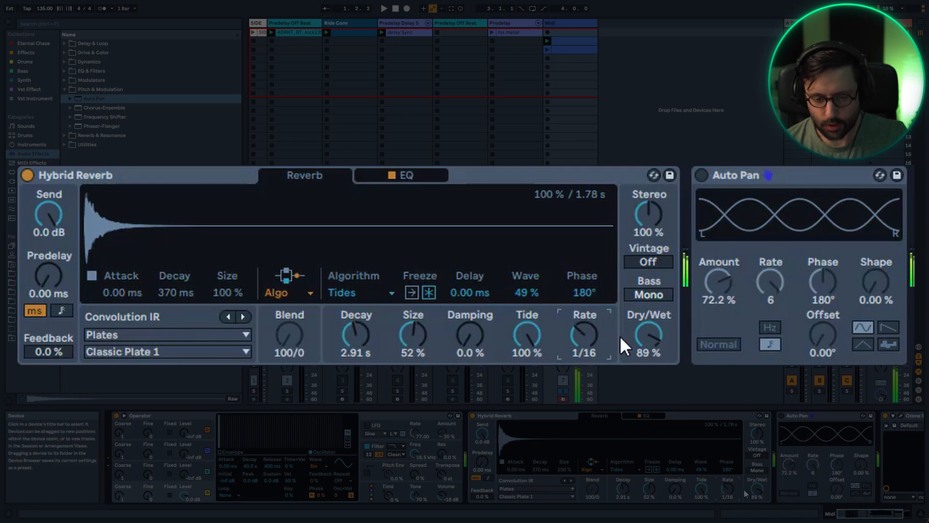
drag(583, 298, 582, 294)
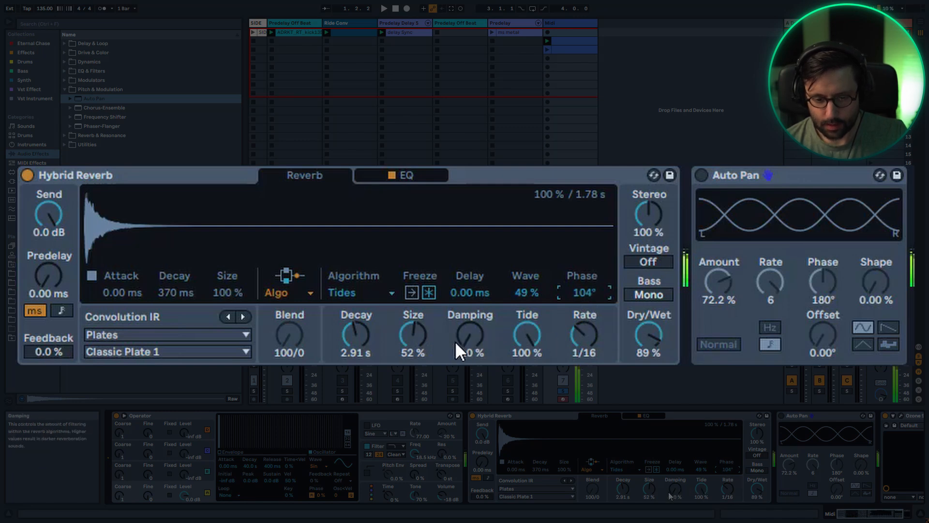
drag(413, 344, 413, 324)
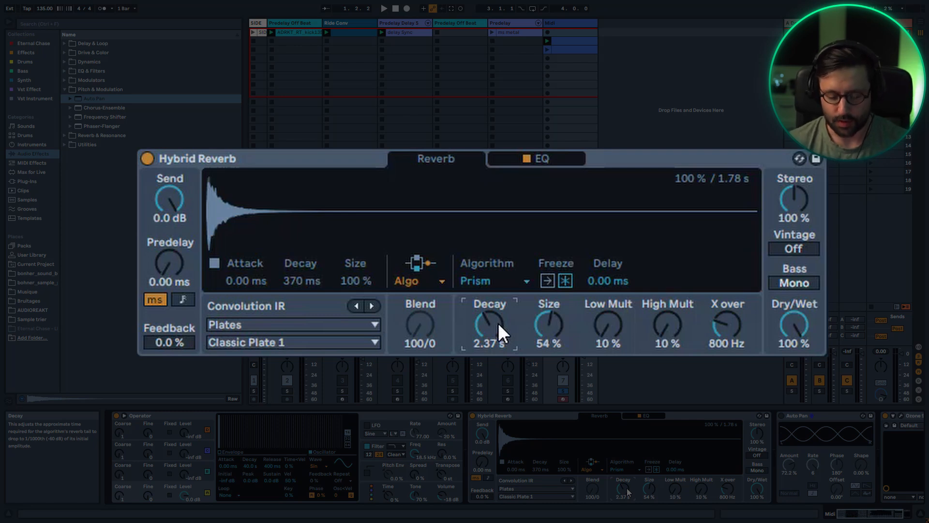
Raise the Prism algorithm's Decay to 8.03 s
drag(498, 323, 498, 302)
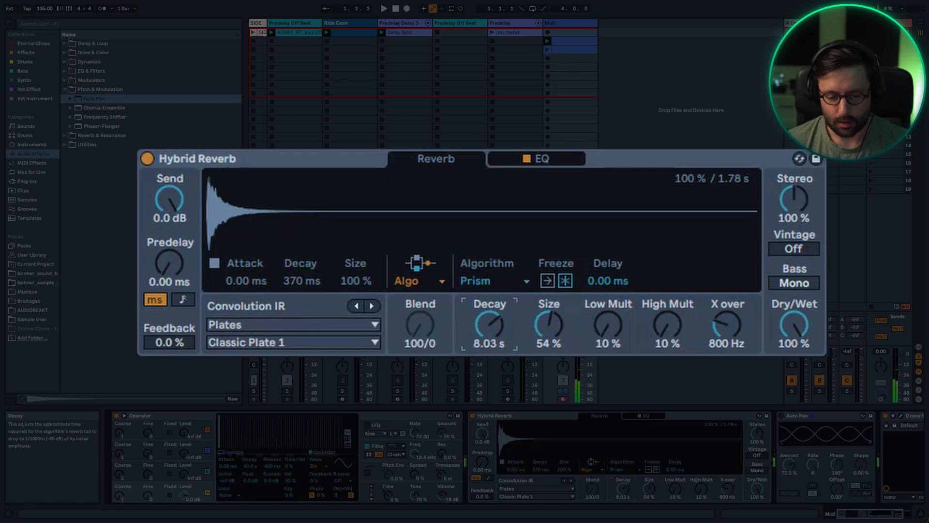
Set the Prism algorithm's Size to 93 % and X over to 999 Hz, and lower the reverb's Dry/Wet to 67 %
drag(543, 326, 543, 297)
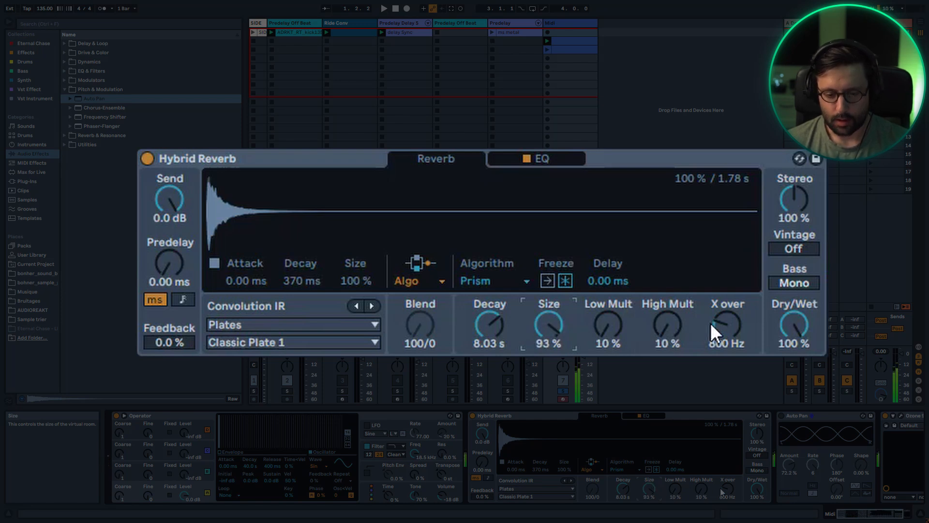
drag(794, 325, 794, 344)
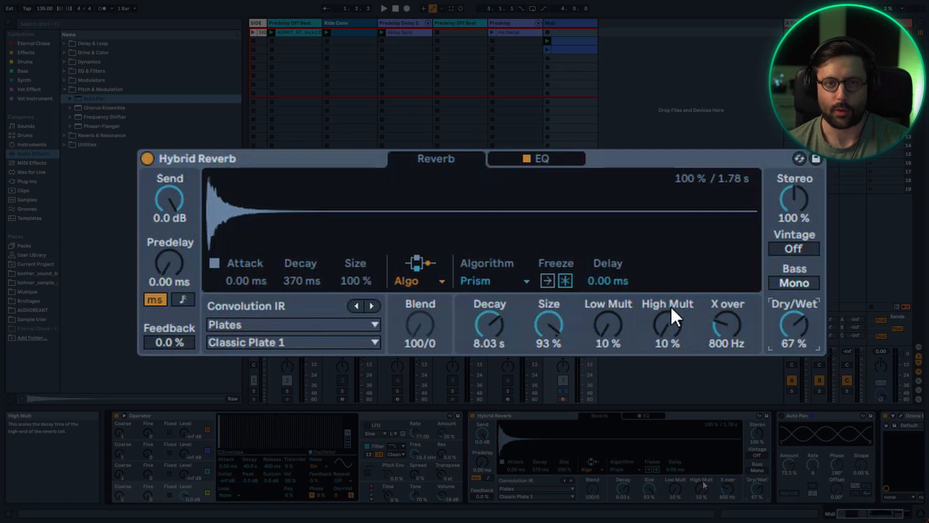
drag(724, 323, 724, 307)
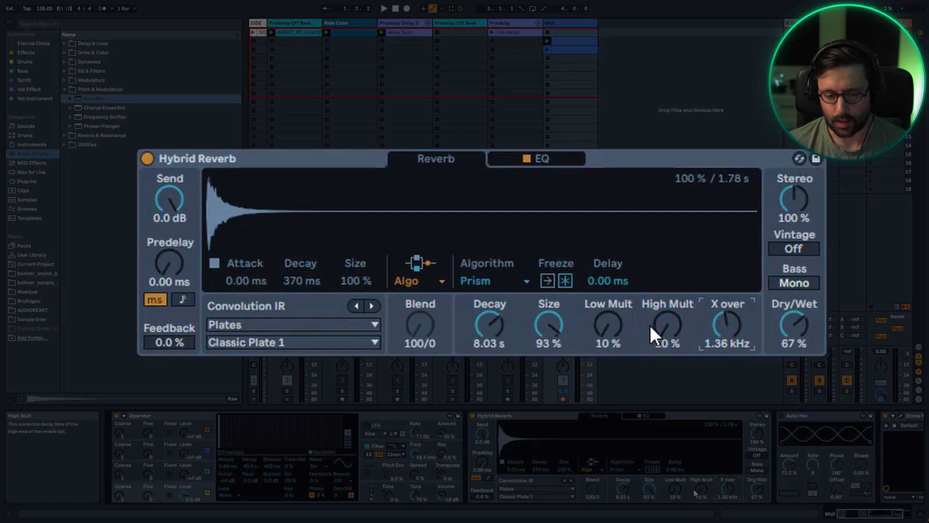
drag(730, 329, 731, 342)
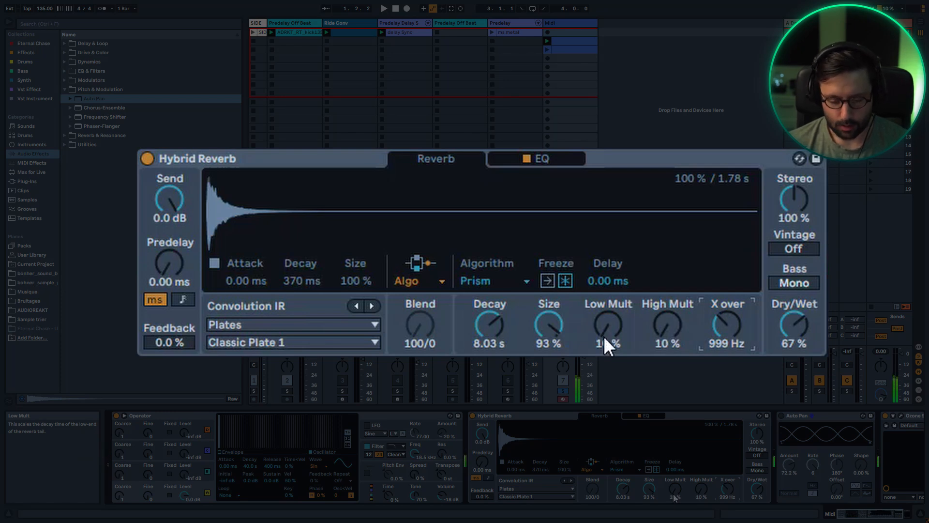
Compare the Prism algorithm's Low Mult at 500 % and 10 %, and raise High Mult to 500 %
drag(603, 336, 602, 288)
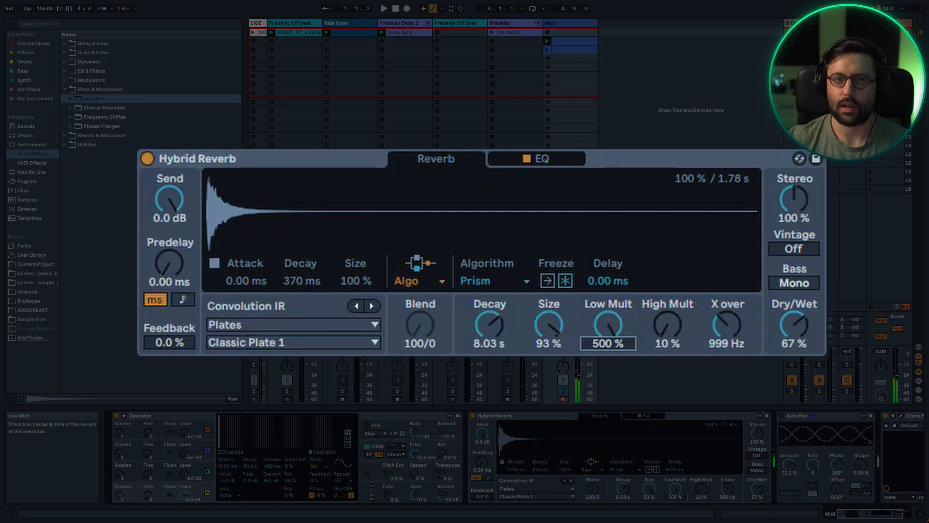
drag(607, 288, 608, 335)
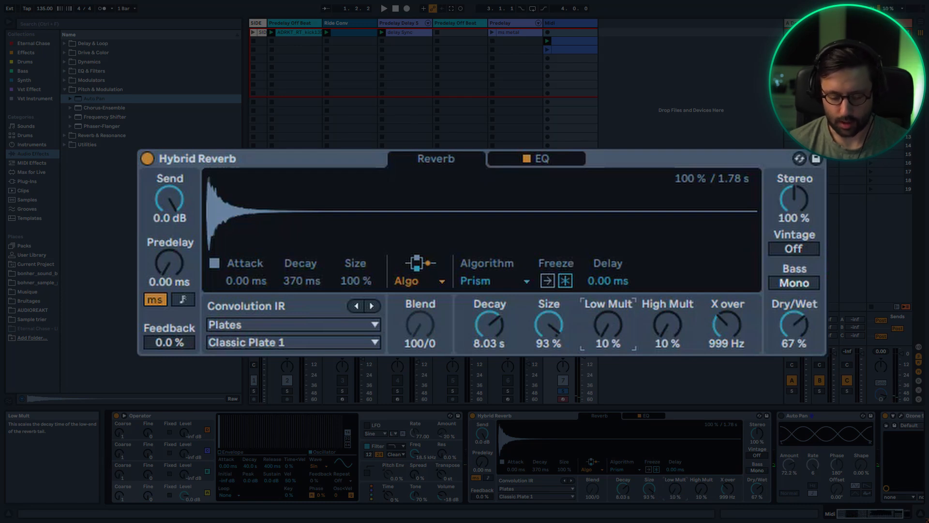
drag(666, 334, 666, 290)
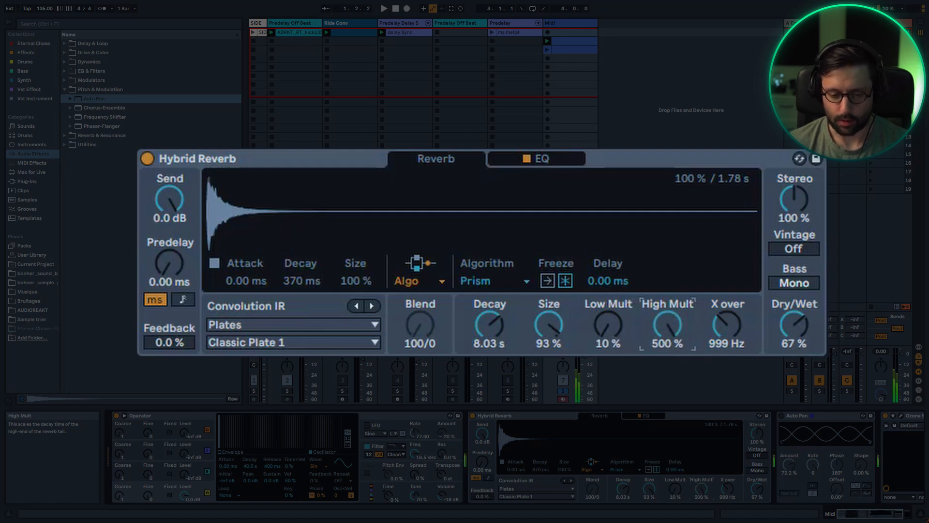
Set the Prism algorithm's X over to 400 Hz, High Mult to 29 % and Low Mult to 34 %
drag(725, 333, 725, 338)
drag(724, 492, 723, 496)
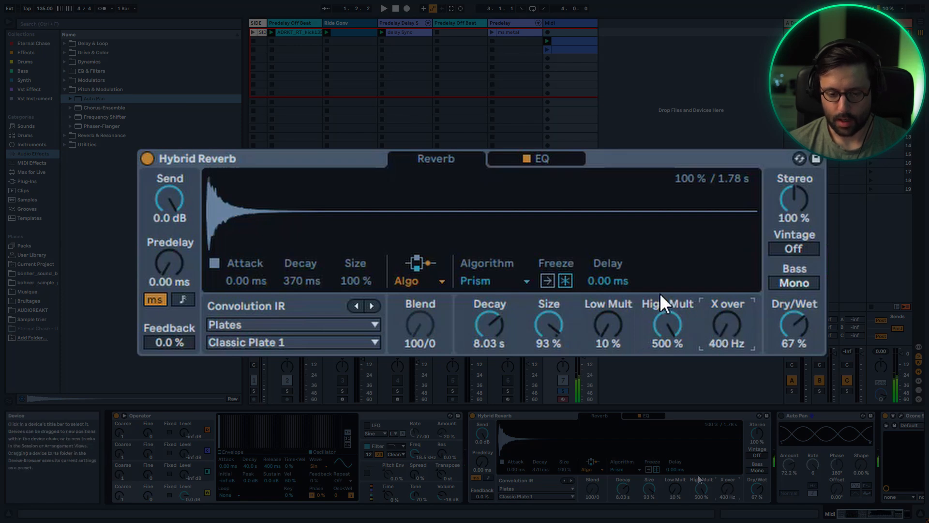
drag(701, 490, 701, 501)
drag(675, 489, 675, 484)
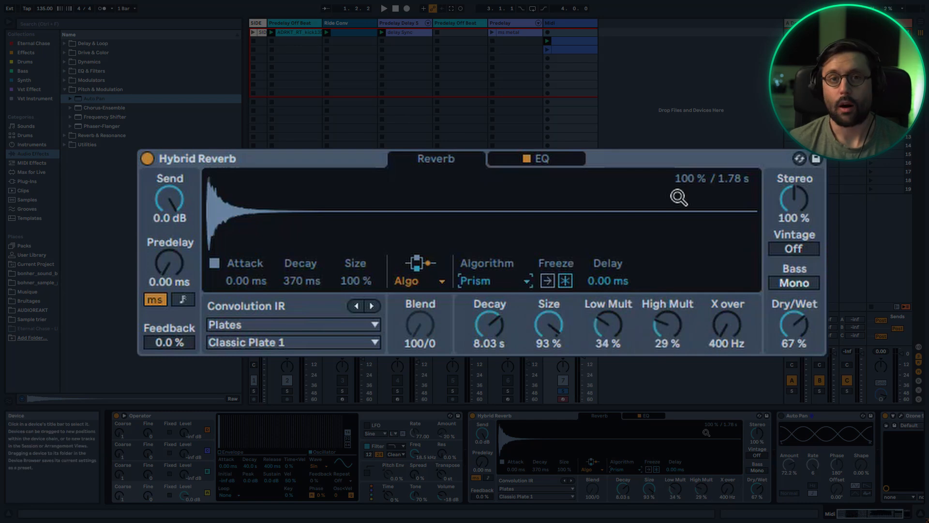
In the reverb's EQ, boost band 2 in the low mids and change band 1 from a shelf to a steep low cut
click(552, 160)
drag(622, 455, 589, 448)
drag(548, 481, 555, 460)
click(586, 497)
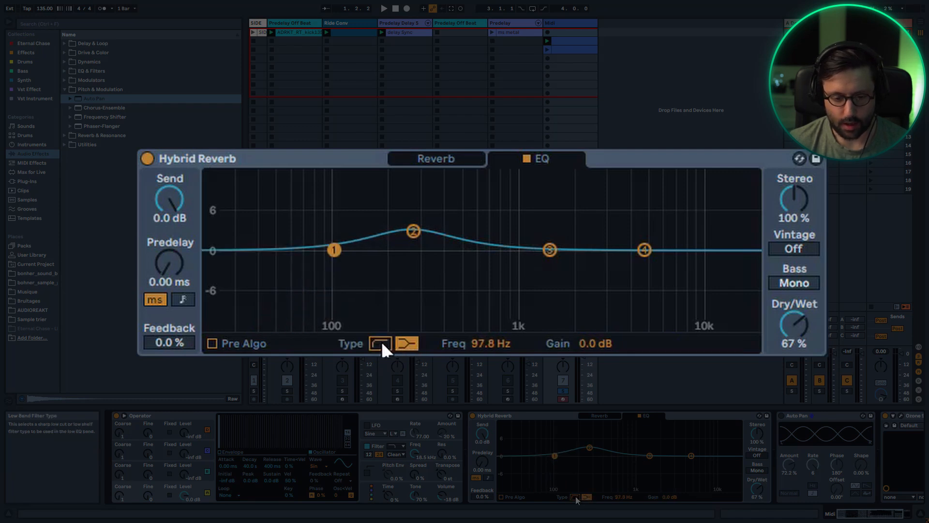
click(575, 497)
mouse_move(670, 500)
mouse_down()
mouse_move(670, 484)
mouse_move(670, 513)
mouse_move(670, 474)
mouse_up()
mouse_move(633, 498)
mouse_down()
mouse_move(633, 481)
mouse_move(633, 494)
mouse_up()
Boost EQ band 3 at about 2 kHz, flatten band 2 near 500 Hz and set band 4 to 5.40 kHz and -3.7 dB
drag(590, 448, 659, 443)
drag(623, 471, 611, 457)
mouse_move(688, 458)
mouse_down()
mouse_move(694, 451)
mouse_move(691, 468)
mouse_up()
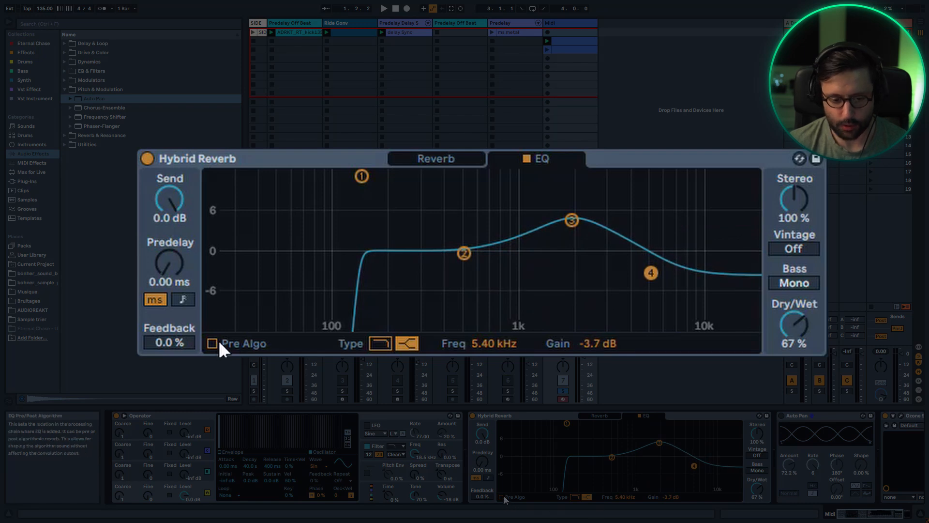
Compare the EQ's place in the reverb's routing diagram with Pre Algo on and off
click(436, 160)
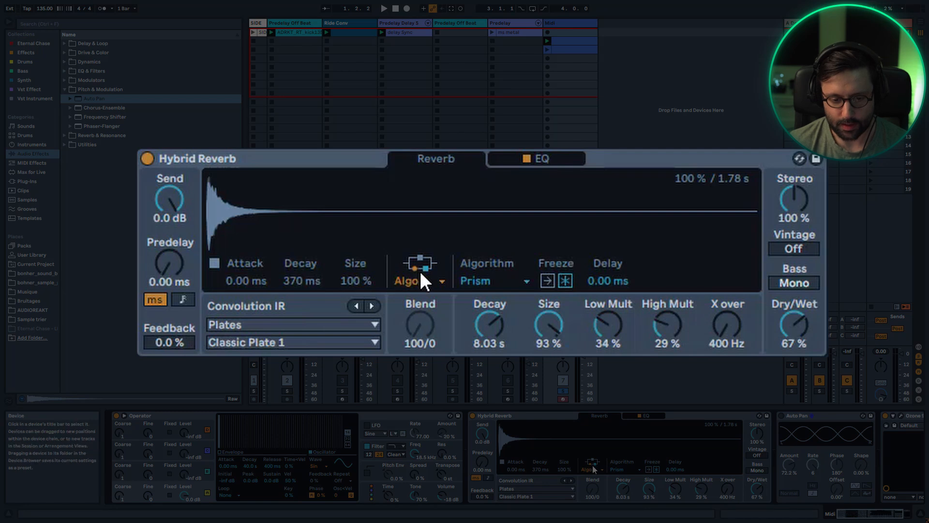
click(566, 159)
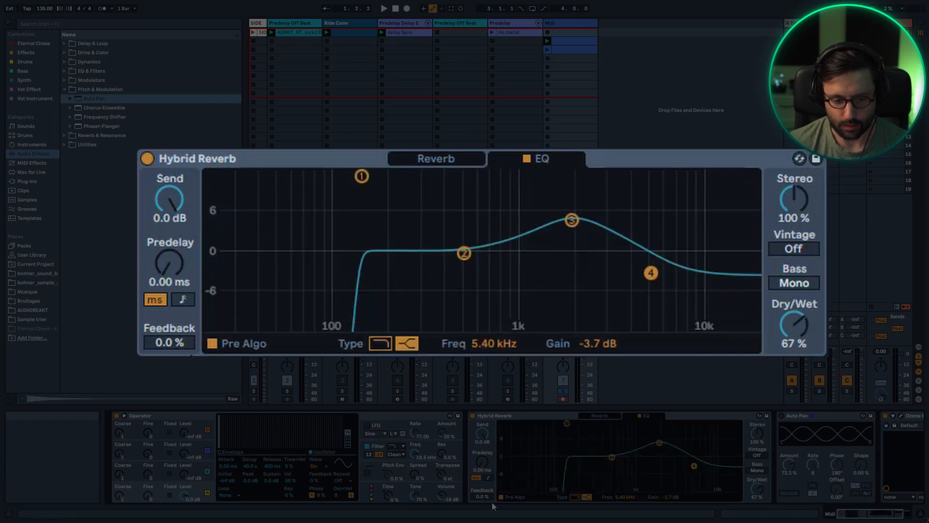
click(453, 160)
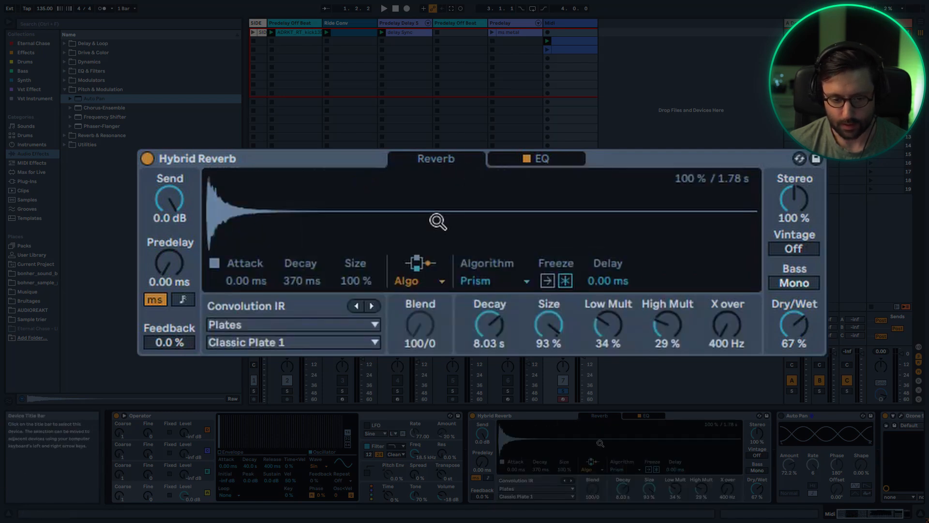
Switch the reverb's routing to Serial and enable the EQ's Pre Algo option, checking the EQ's place in the routing diagram
click(420, 281)
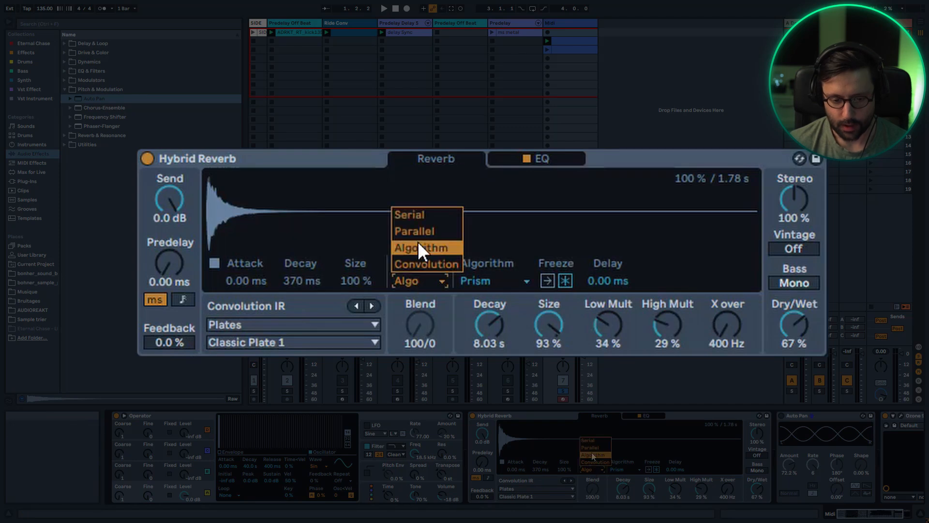
click(426, 213)
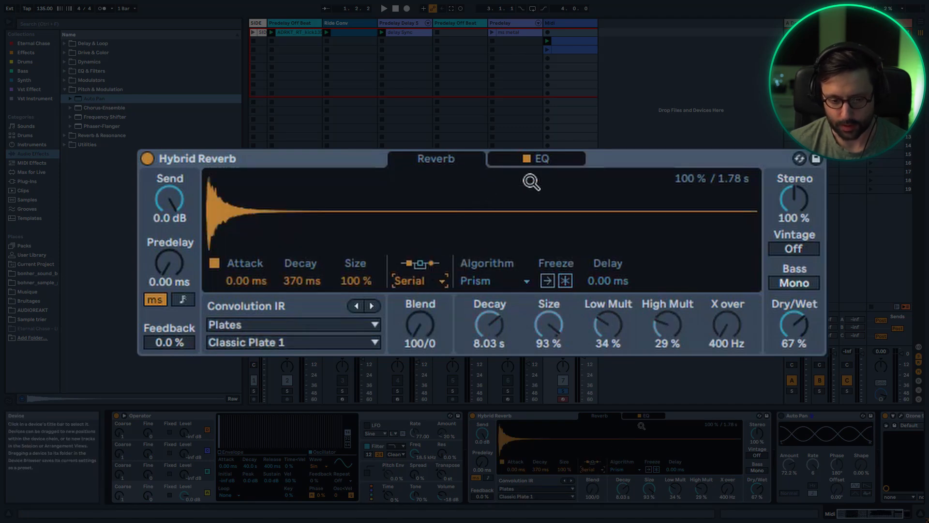
click(561, 160)
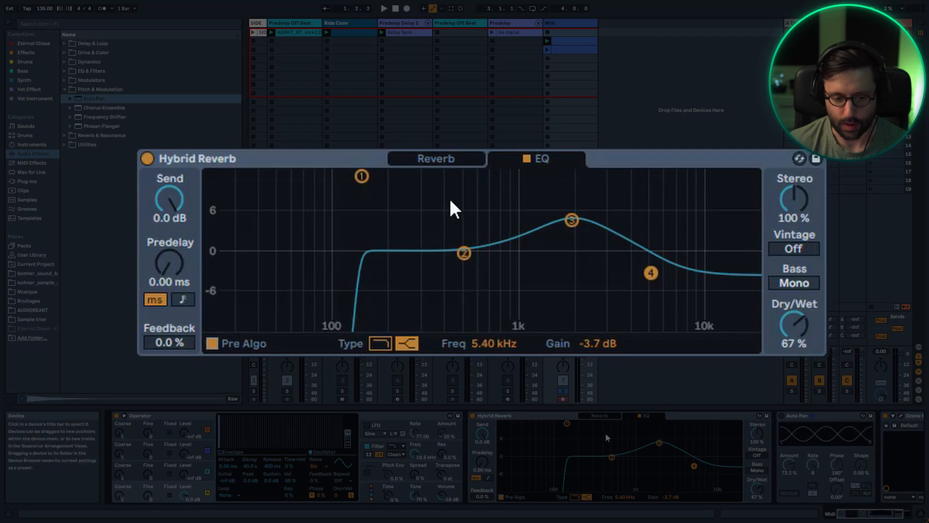
click(450, 160)
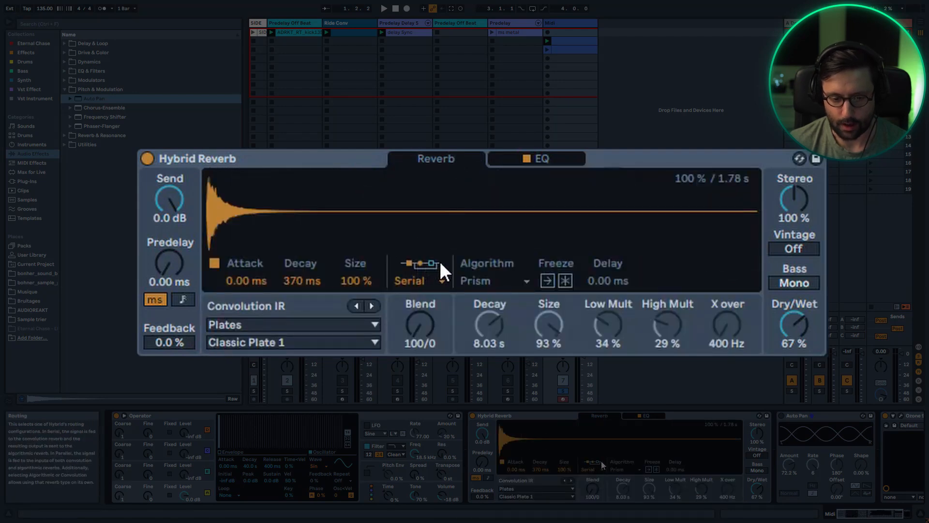
click(537, 159)
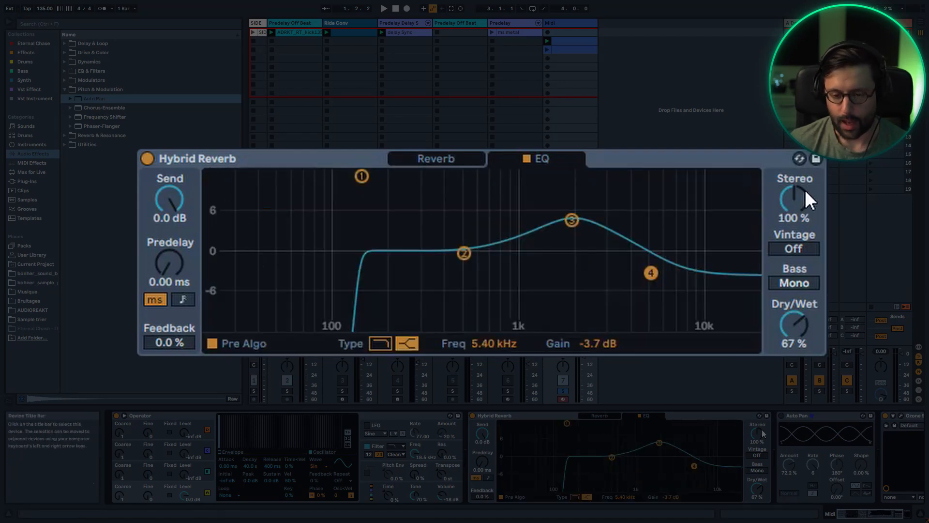
Try Vintage at Extreme and leave it at Older, turn on Bass Mono and set Dry/Wet to 56 %
mouse_move(807, 199)
mouse_down()
mouse_move(807, 232)
mouse_move(807, 155)
mouse_move(800, 196)
mouse_up()
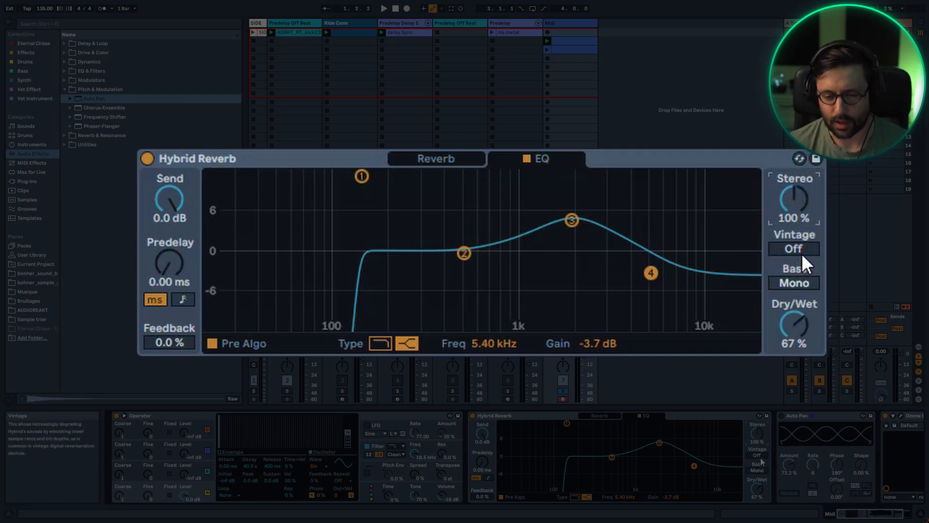
drag(801, 253, 801, 286)
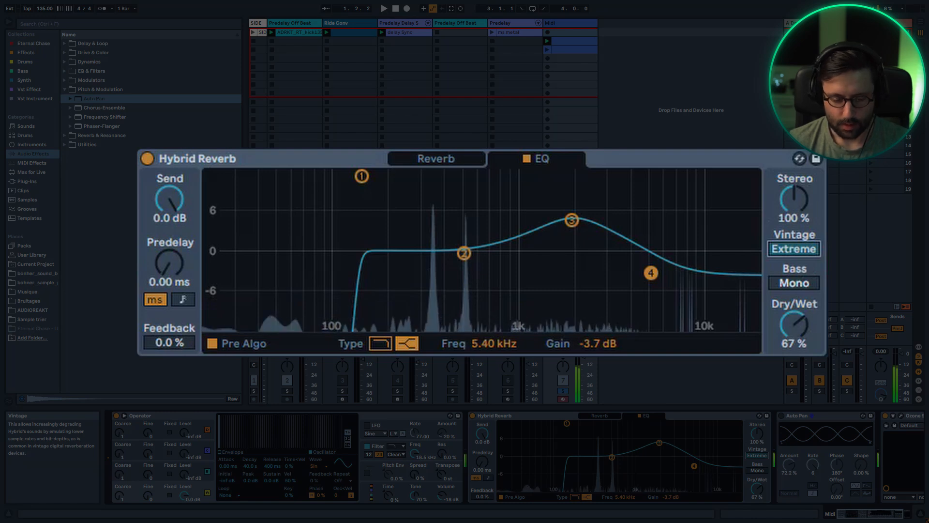
drag(801, 286, 801, 279)
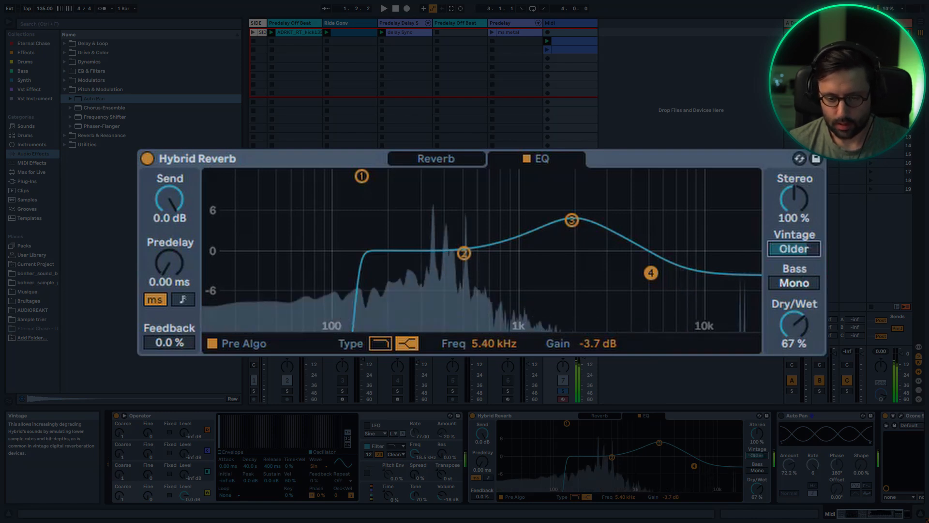
click(797, 282)
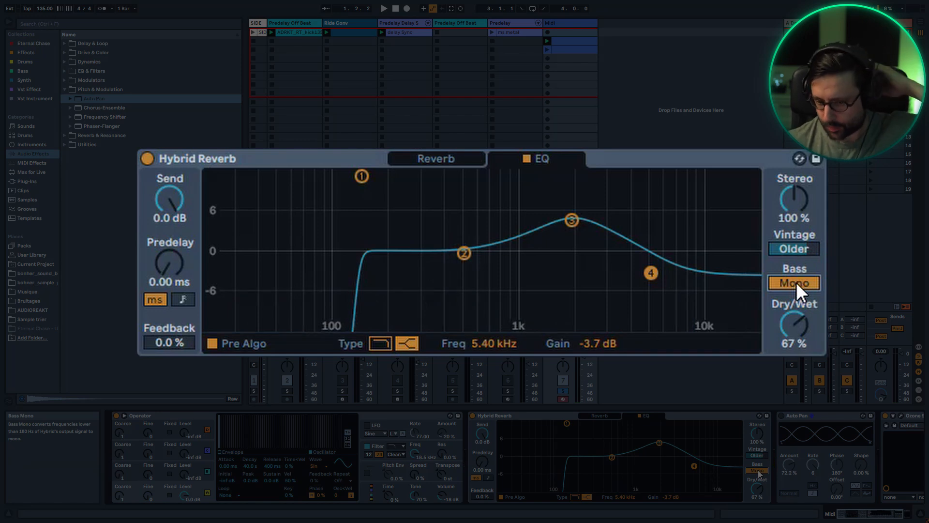
drag(792, 315, 792, 324)
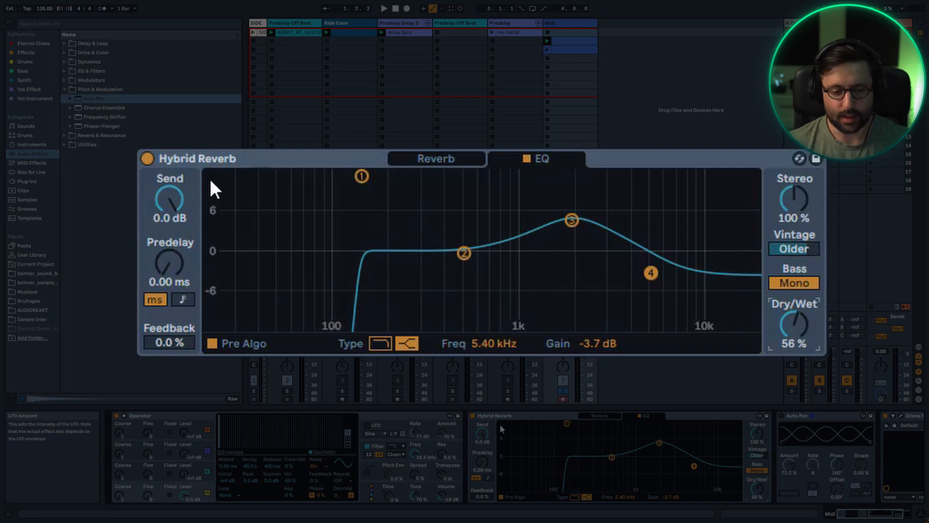
Hot-swap the reverb's preset to audition the convolution presets AYNIL_Cnvltn_Early01, AYNIL_Cnvltn_Real01 and AYNIL_Cnvltn_Real02
click(234, 156)
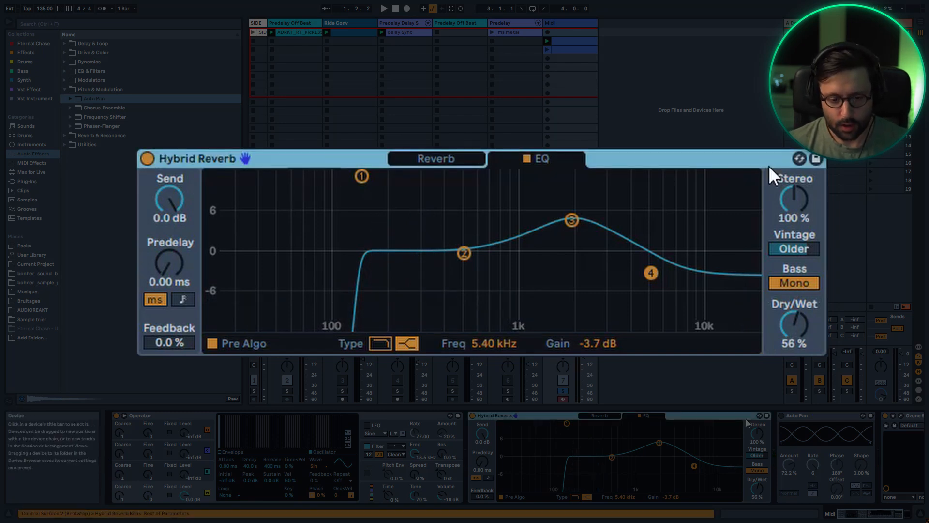
click(799, 159)
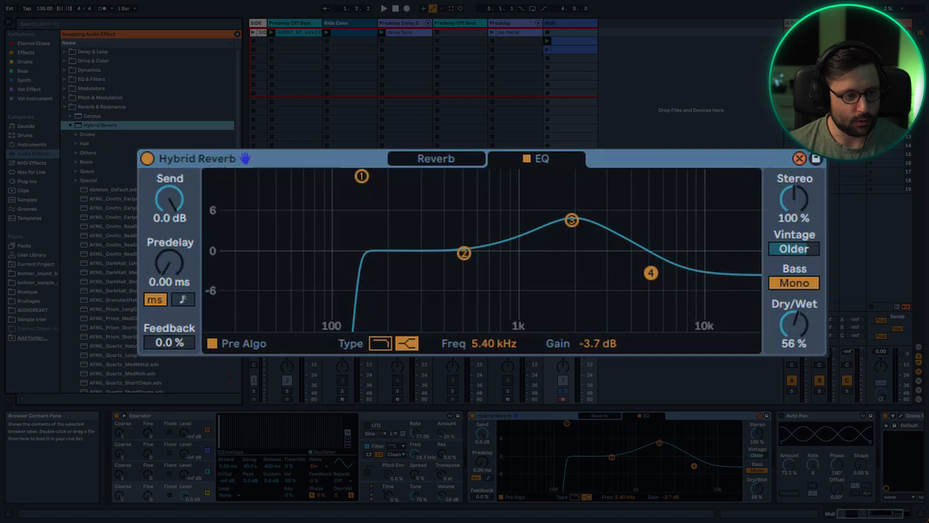
click(159, 208)
click(160, 199)
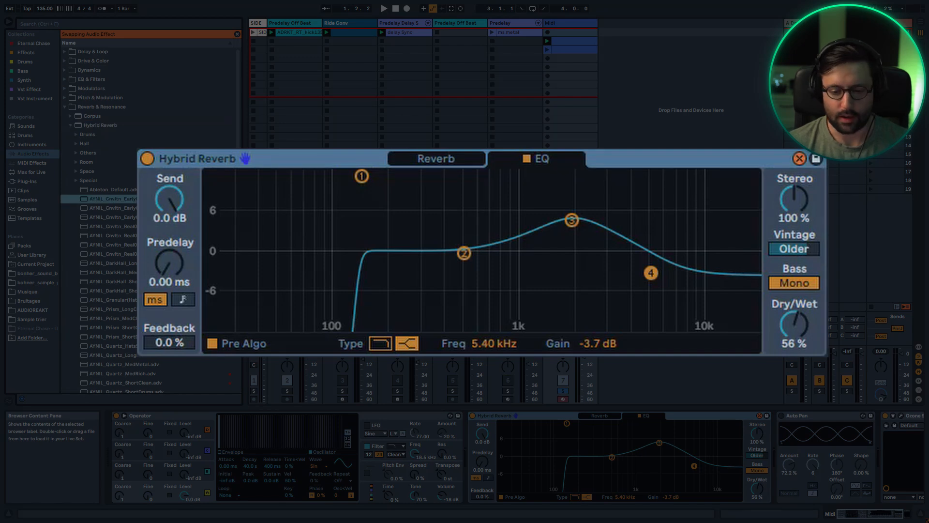
key(Return)
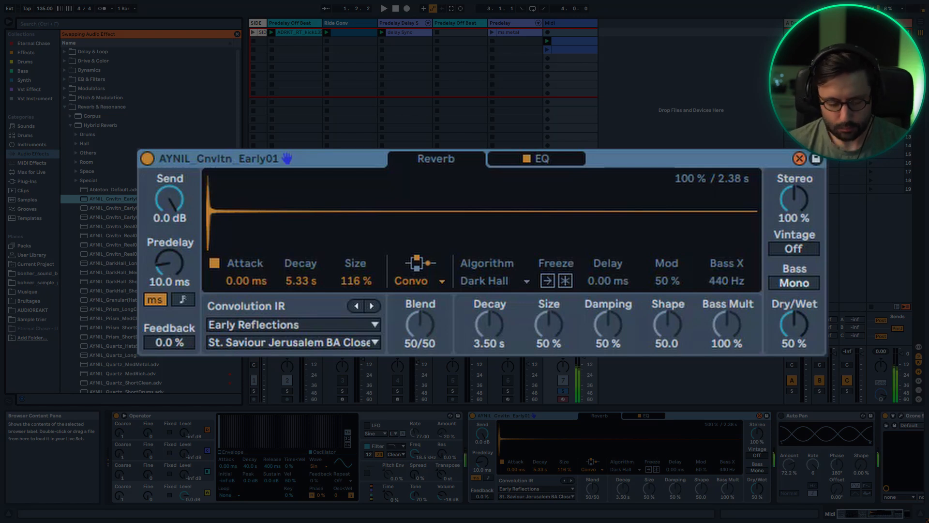
double_click(155, 227)
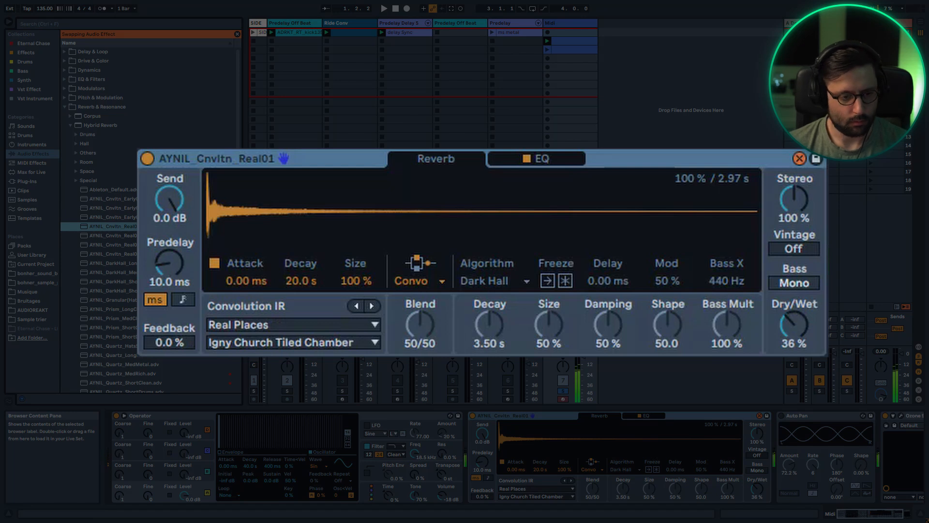
double_click(111, 244)
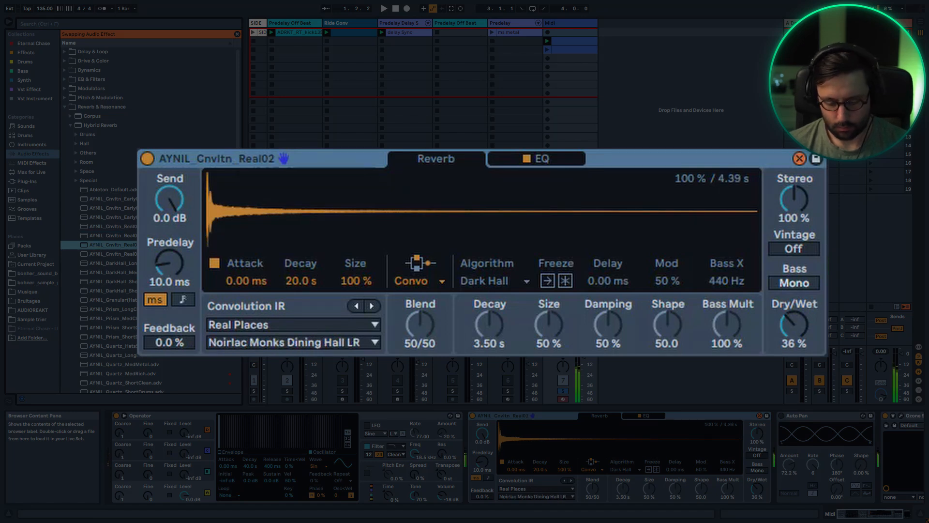
Audition the Dark Hall presets AYNIL_DarkHall_LongClean, AYNIL_DarkHall_MedClean and AYNIL_DarkHall_ShortClean in turn
double_click(111, 263)
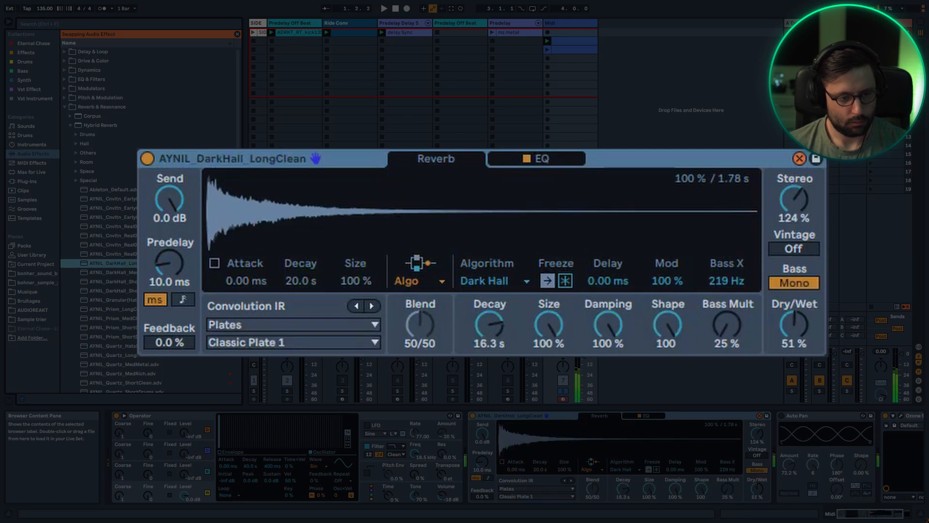
key(Down)
key(Return)
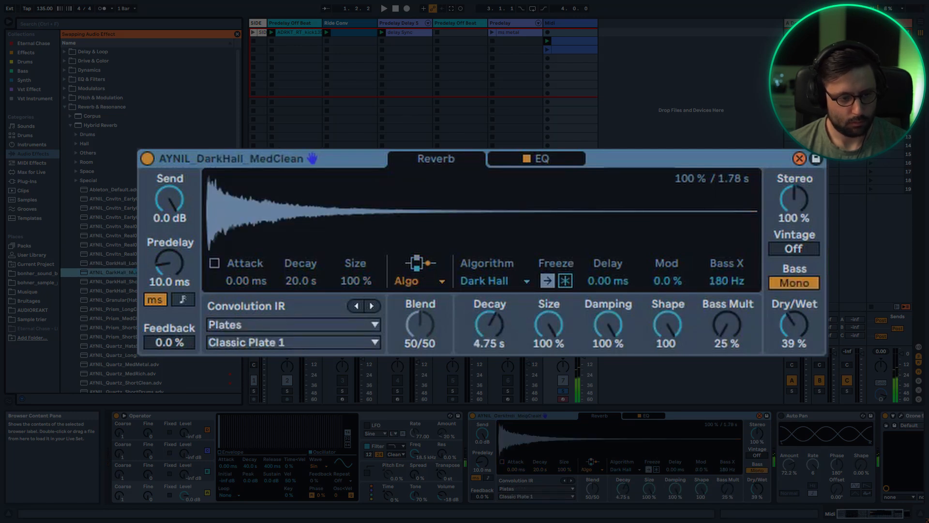
key(Down)
key(Return)
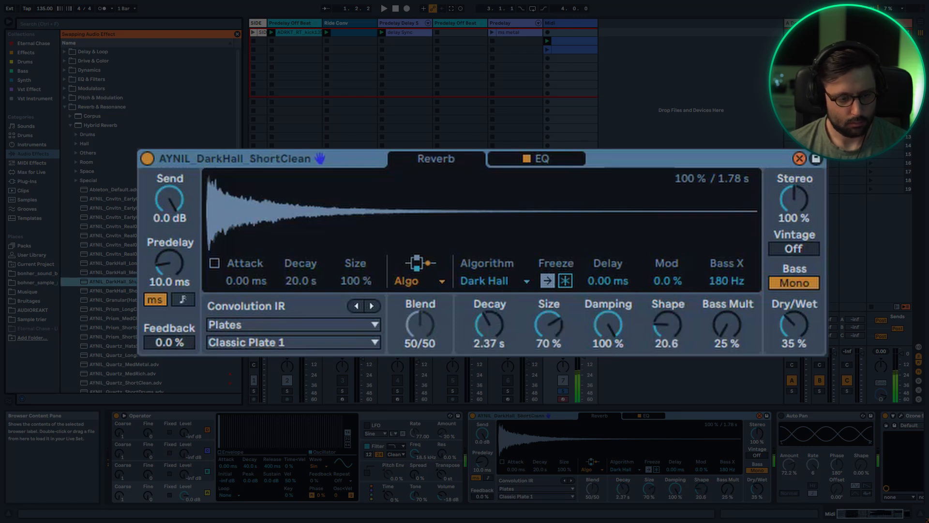
Audition the AYNIL_Prism_LongClean preset and load AYNIL_Granular(Hats)
double_click(130, 310)
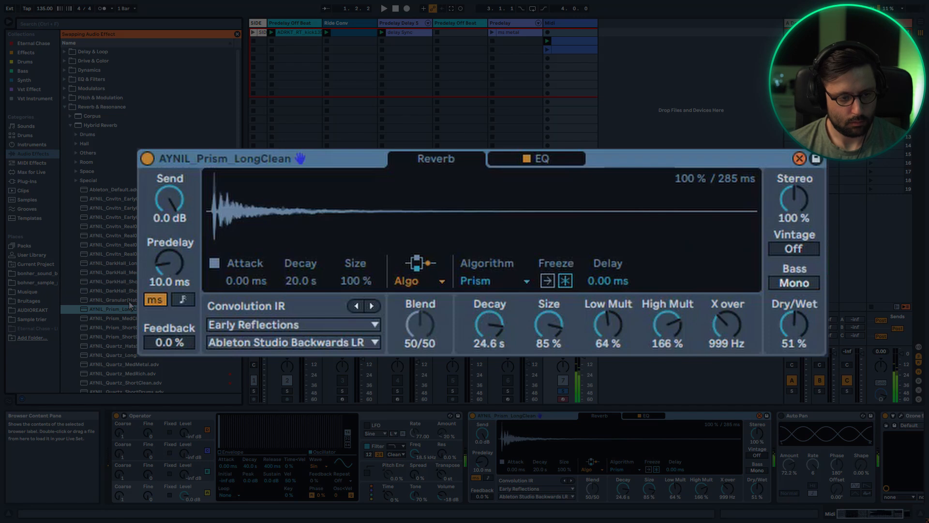
double_click(128, 301)
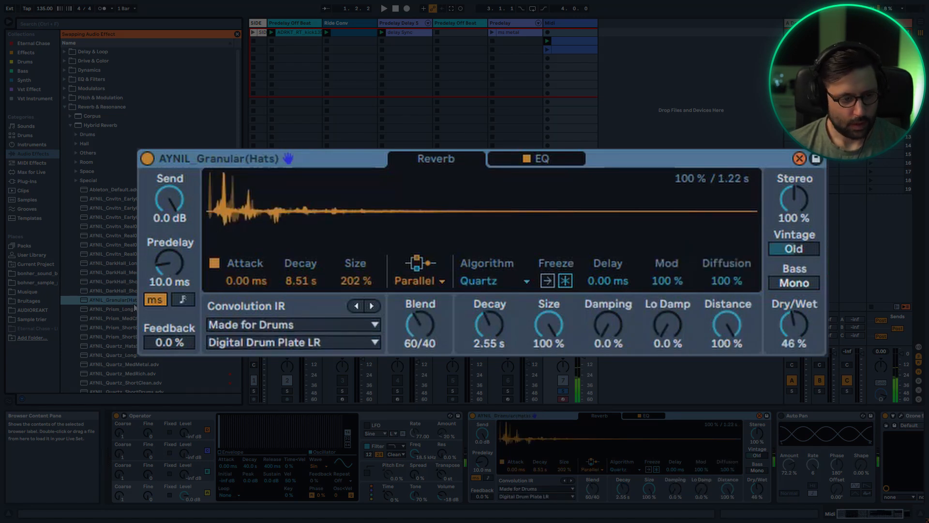
Audition the presets AYNIL_Prism_MedClean, AYNIL_Quartz_HatsShuffle and AYNIL_Quartz_LongRich in turn
double_click(135, 319)
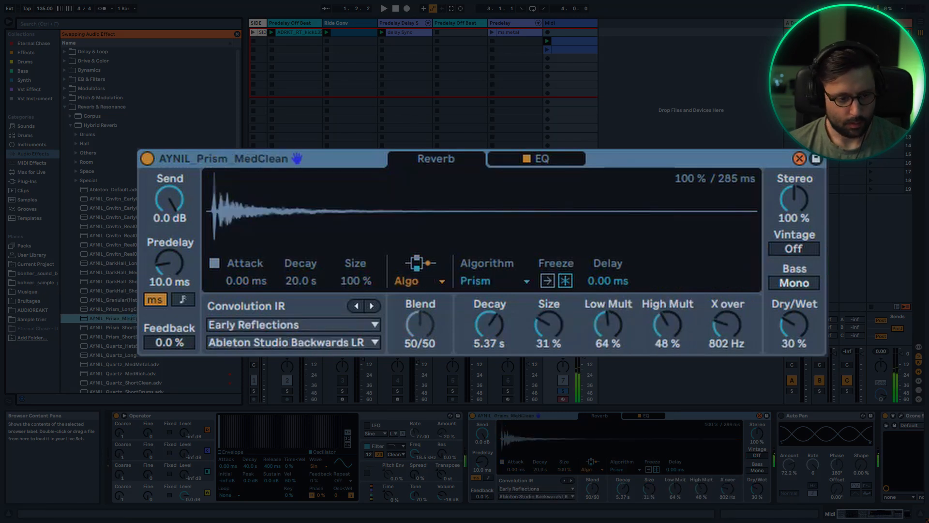
double_click(135, 346)
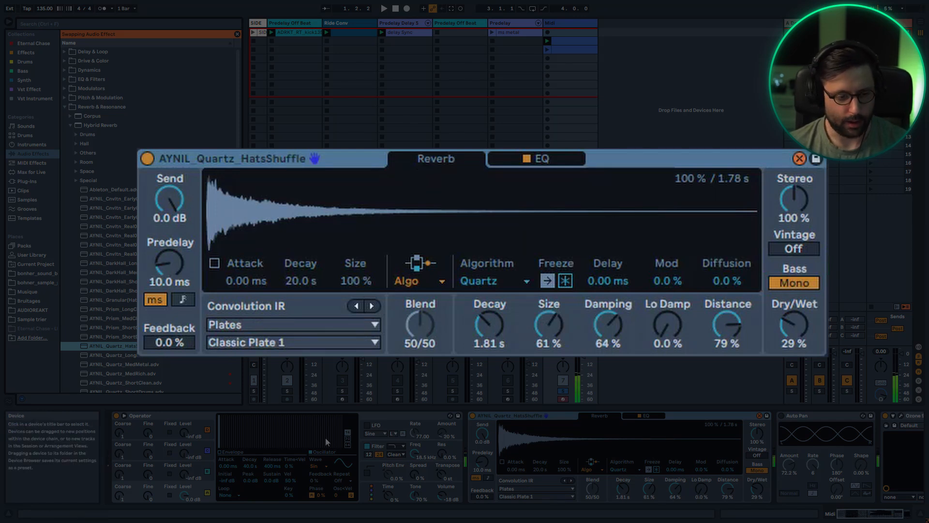
double_click(138, 355)
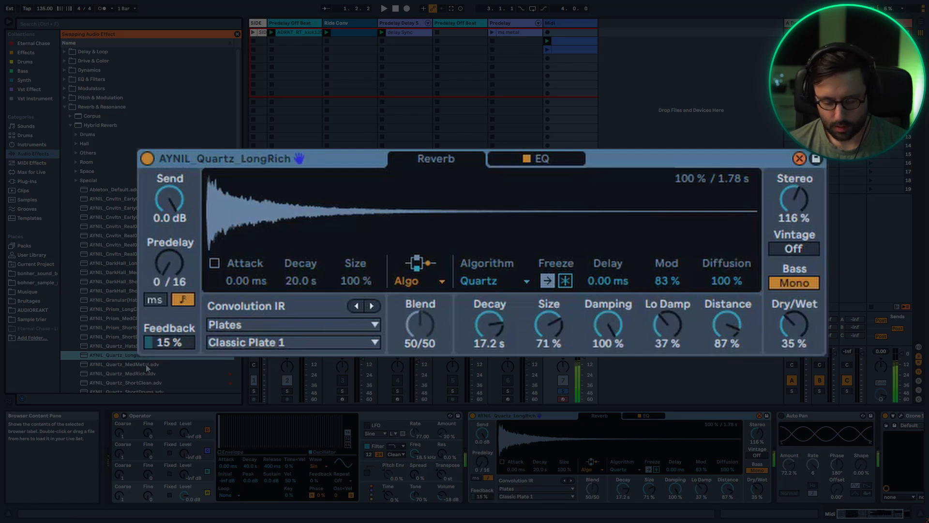
Audition the Quartz presets AYNIL_Quartz_ShortClean and AYNIL_Quartz_MedRich
scroll(154, 364, down, 3)
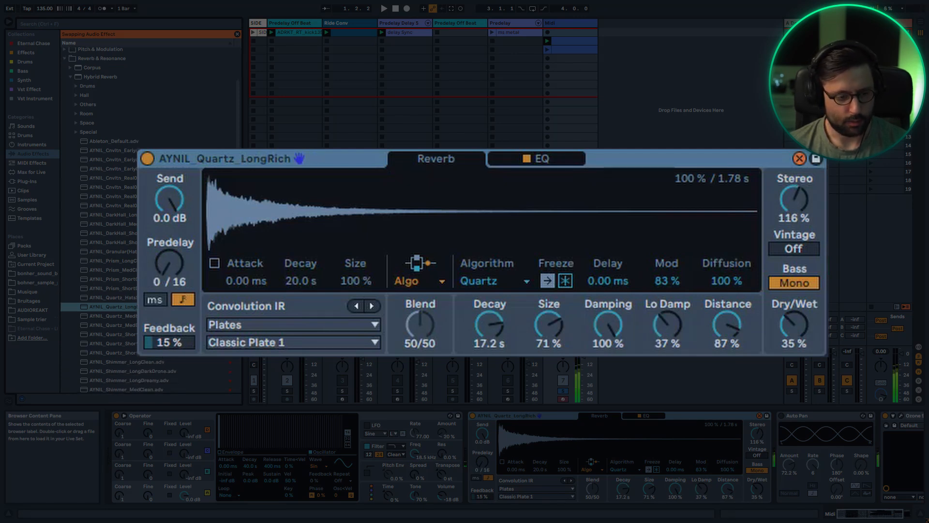
click(155, 325)
key(Down)
key(Return)
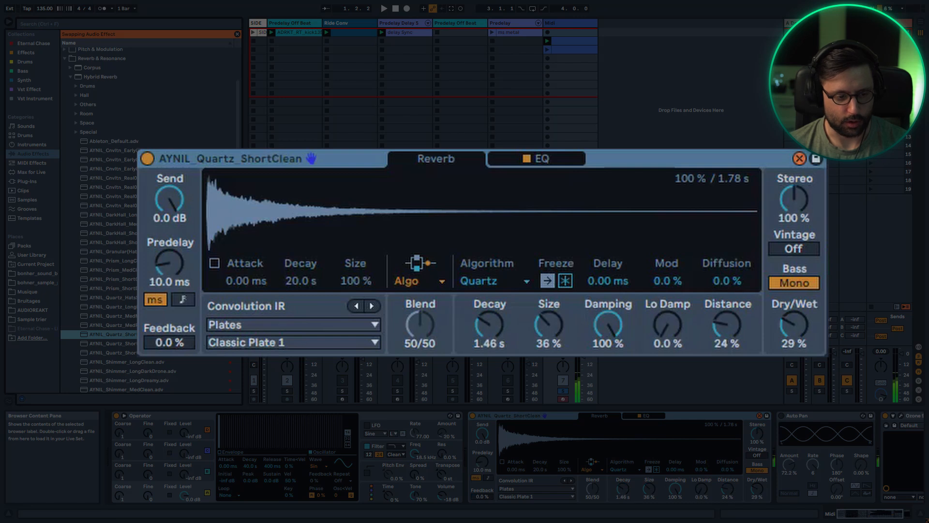
key(Up)
key(Return)
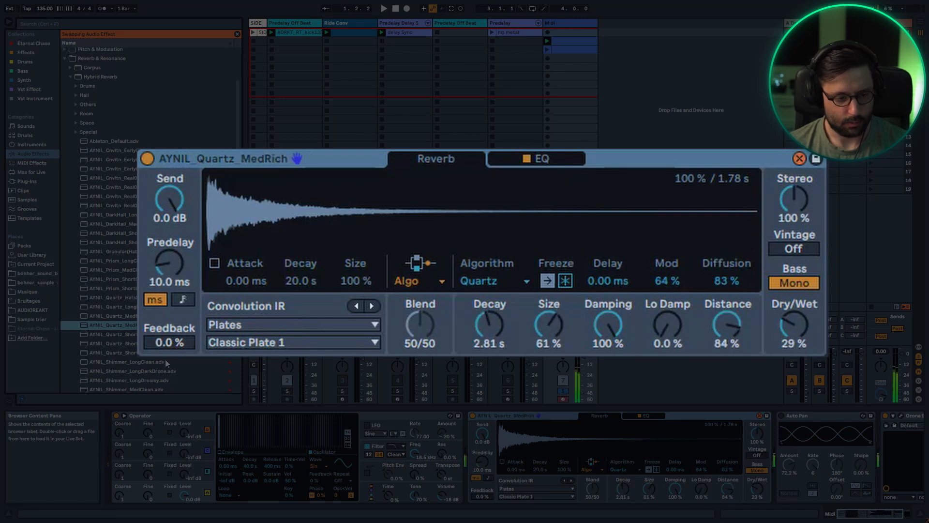
Audition the long Shimmer presets AYNIL_Shimmer_LongClean, AYNIL_Shimmer_LongDarkDrone and AYNIL_Shimmer_LongDreamy
double_click(150, 361)
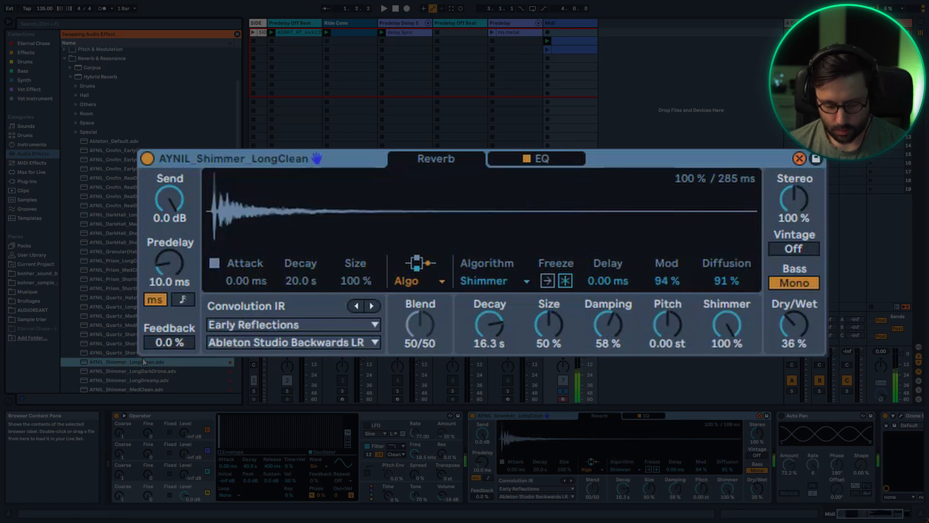
scroll(143, 358, down, 2)
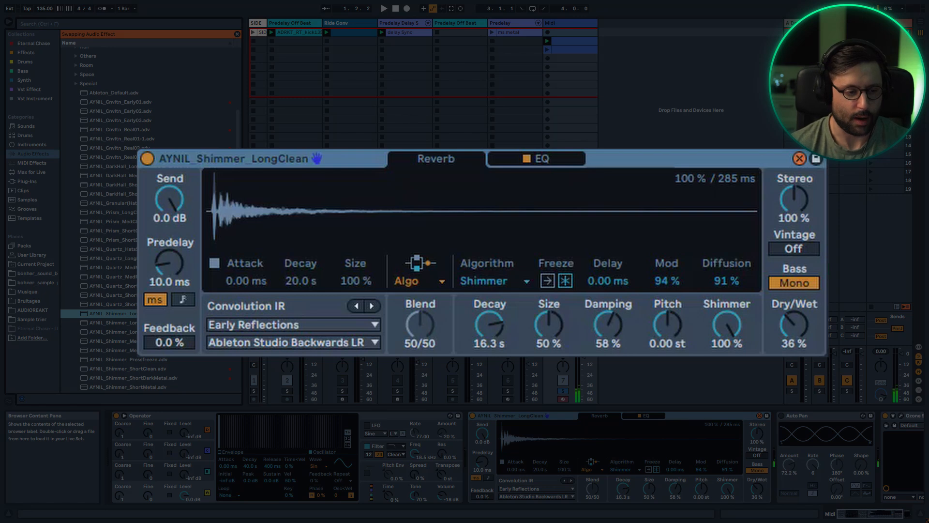
click(107, 323)
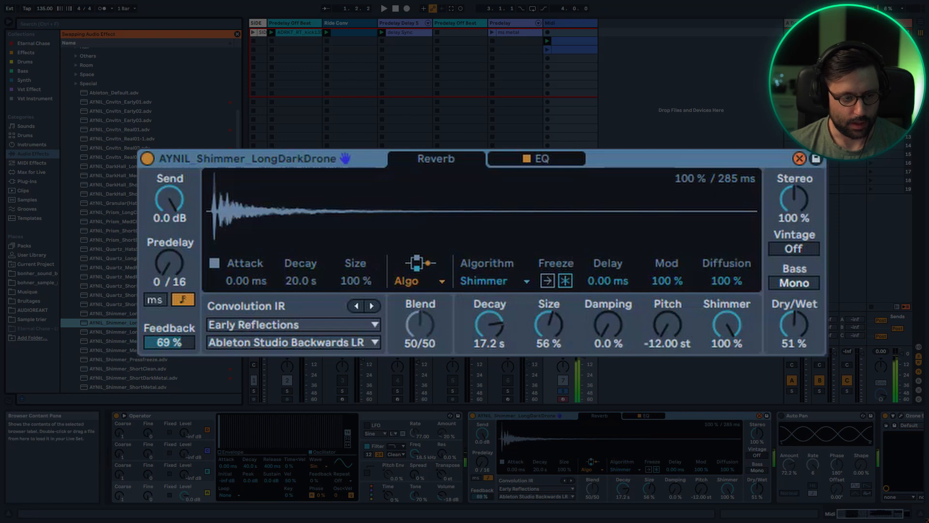
click(106, 331)
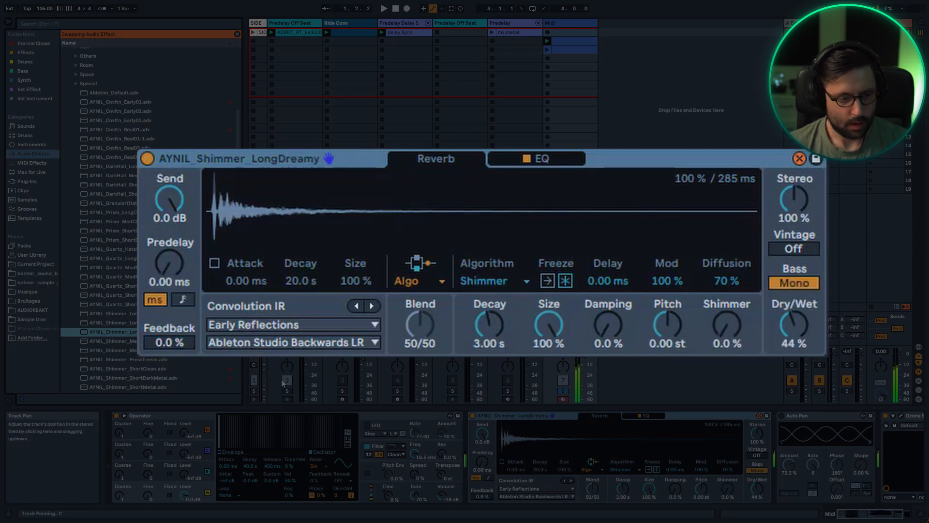
Audition the medium and short Shimmer presets AYNIL_Shimmer_MedClean, AYNIL_Shimmer_MedCleanWeird, AYNIL_Shimmer_ShortClean and AYNIL_Shimmer_ShortDarkMetal
click(107, 340)
double_click(193, 341)
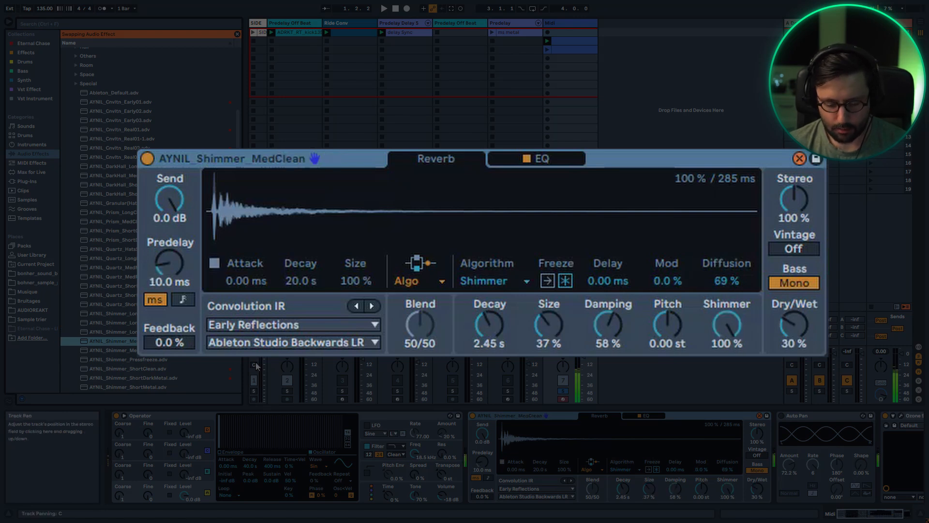
key(Down)
key(Return)
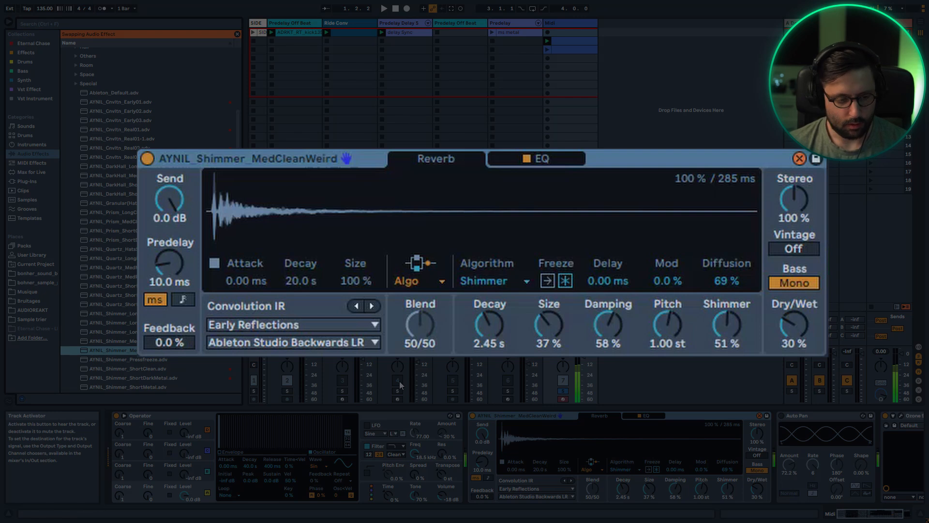
double_click(178, 373)
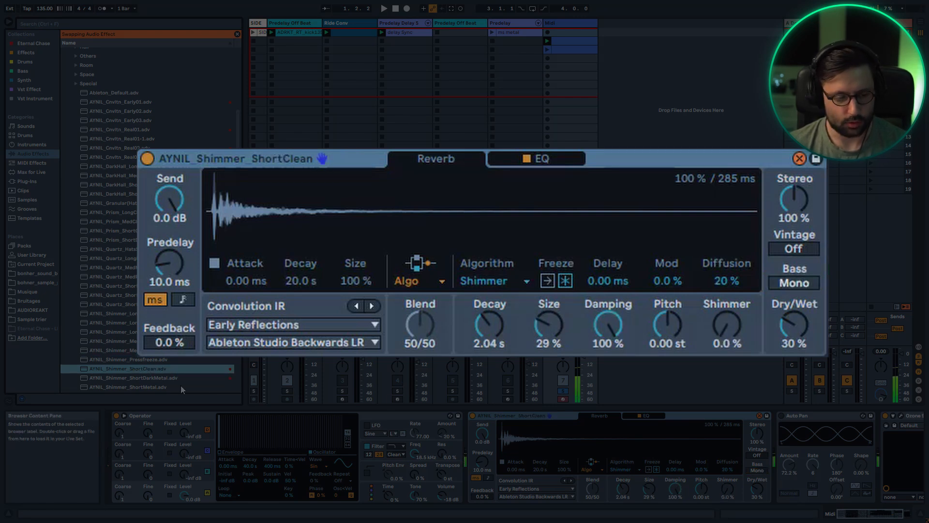
double_click(183, 378)
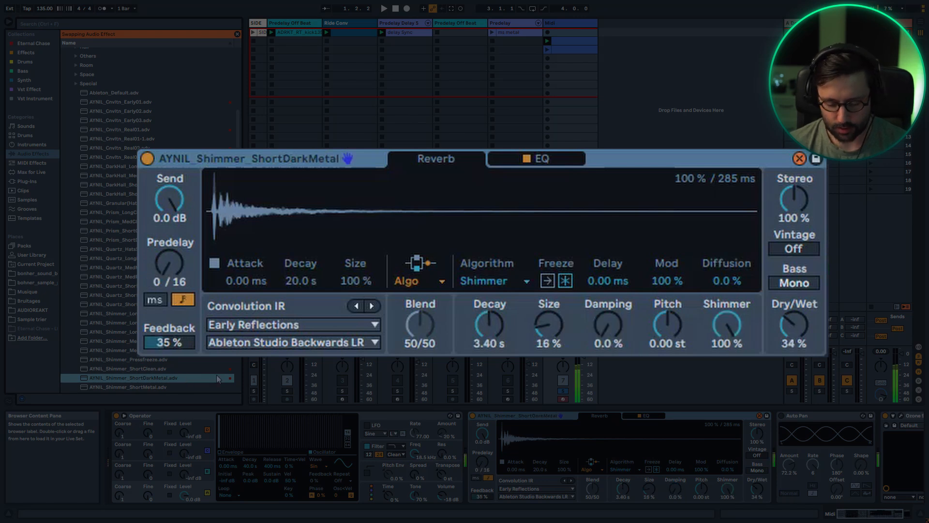
Audition the Tides presets AYNIL_Tides_LongClean and AYNIL_Tides_LongFlanger(Pad), and load AYNIL_Tides_MedClean
scroll(220, 367, down, 3)
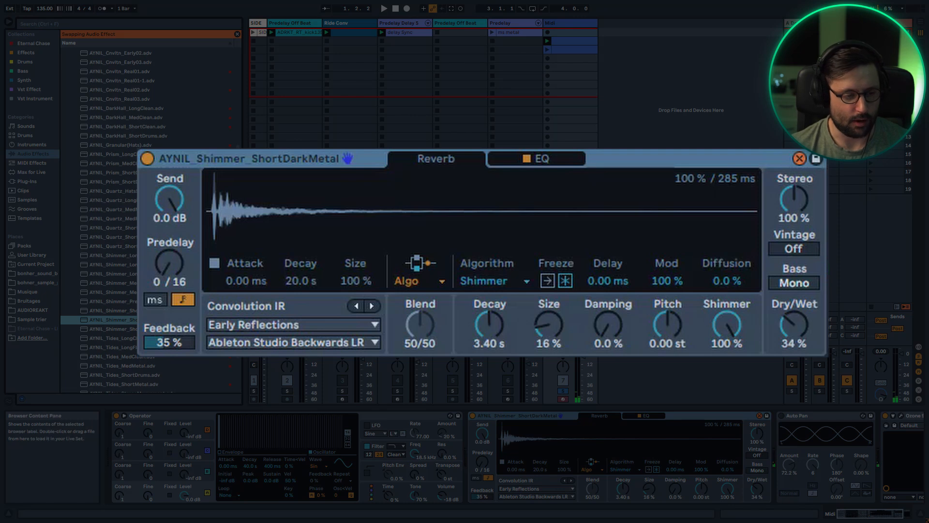
double_click(112, 336)
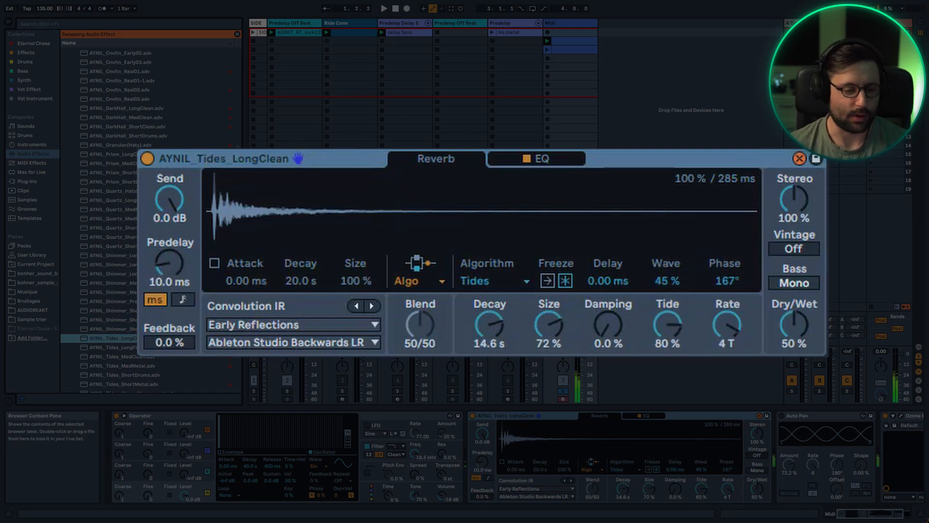
key(Down)
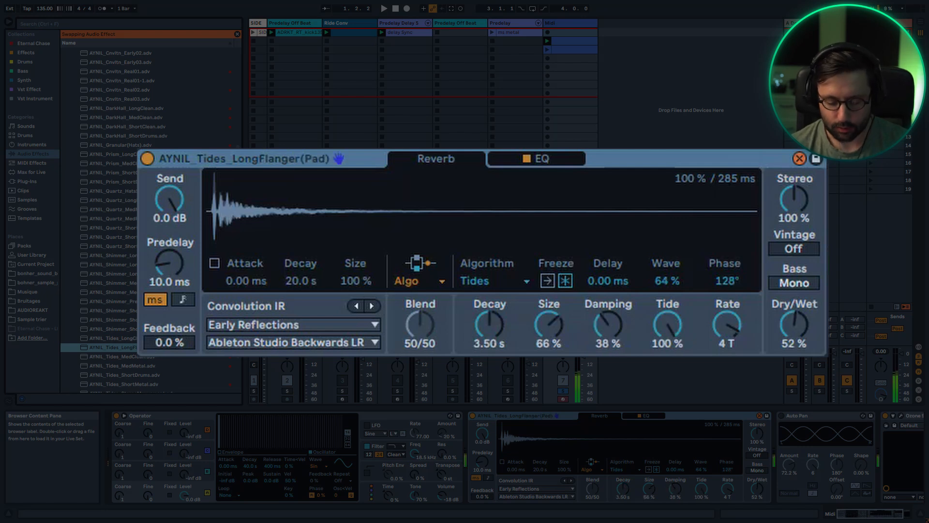
double_click(143, 357)
scroll(147, 358, down, 2)
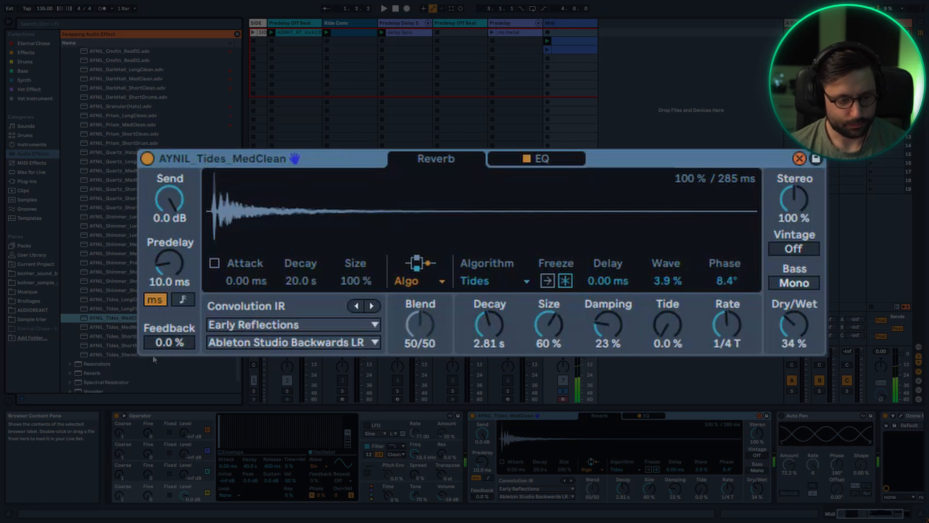